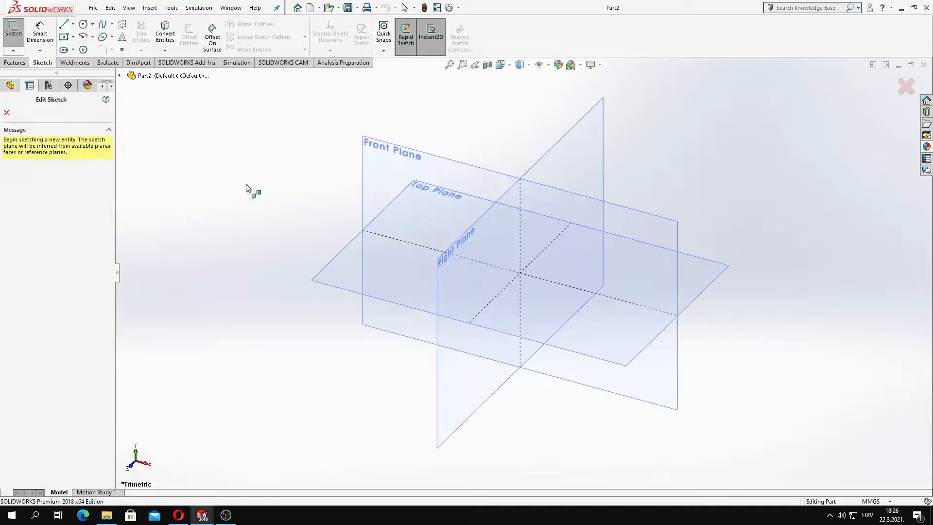
# Step: Start a sketch on the Right Plane and draw a horizontal centerline with its midpoint at the origin
pyautogui.click(38, 185)
pyautogui.click(420, 273)
pyautogui.click(642, 272)
pyautogui.press('Escape')
pyautogui.click(510, 272)
pyautogui.keyDown('ctrl'); pyautogui.click(524, 272); pyautogui.keyUp('ctrl')
pyautogui.click(29, 269)
pyautogui.click(6, 112)
# Step: Draw a vertical centerline through the origin and constrain its midpoint to the origin
pyautogui.click(73, 25)
pyautogui.click(86, 47)
pyautogui.click(523, 143)
pyautogui.click(524, 389)
pyautogui.press('Escape')
pyautogui.click(523, 226)
pyautogui.keyDown('ctrl'); pyautogui.click(523, 273); pyautogui.keyUp('ctrl')
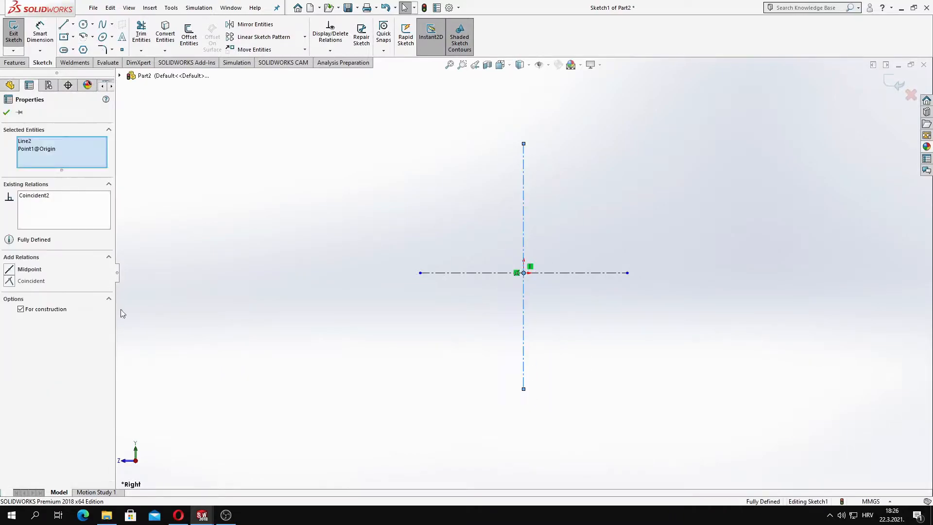
pyautogui.press('Escape')
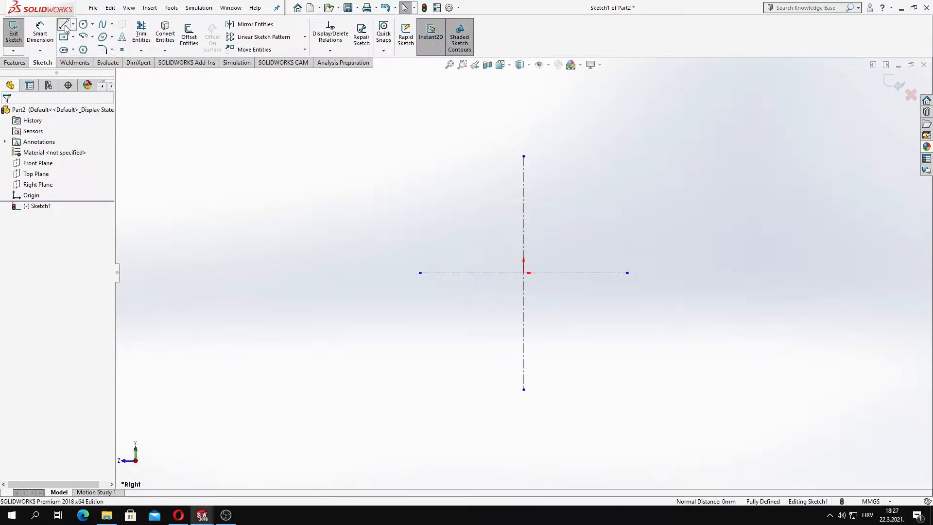
# Step: Draw two vertical lines about 13 mm long, one above each end of the horizontal centerline
pyautogui.click(65, 28)
pyautogui.click(421, 181)
pyautogui.click(420, 195)
pyautogui.press('Escape')
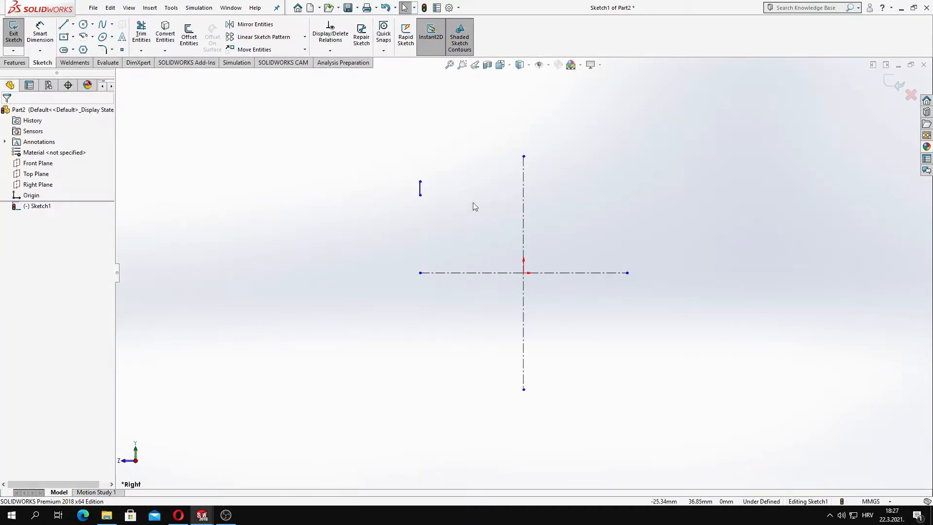
pyautogui.click(66, 27)
pyautogui.click(627, 181)
pyautogui.click(627, 195)
pyautogui.press('Escape')
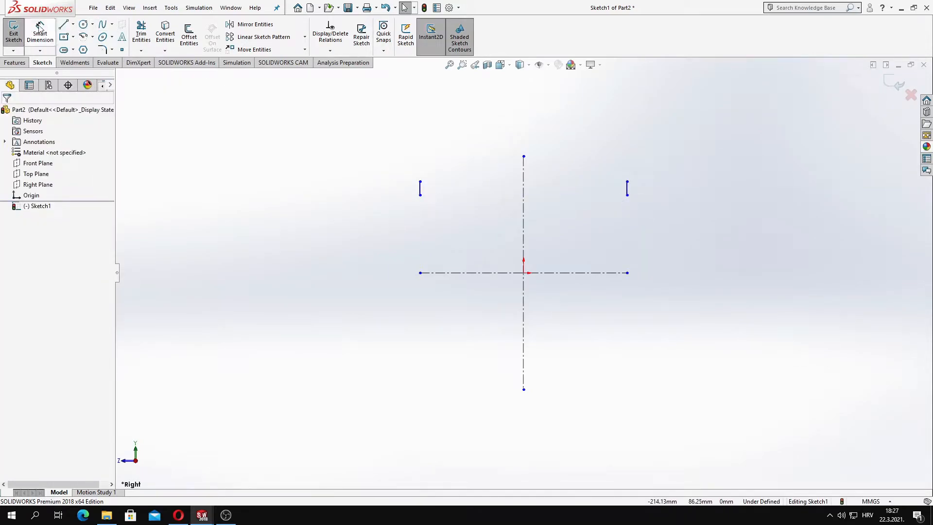
# Step: Dimension the distance between the two short vertical lines to 200 mm
pyautogui.click(41, 33)
pyautogui.click(420, 188)
pyautogui.click(627, 188)
pyautogui.click(529, 126)
pyautogui.write('200')
pyautogui.press('Return')
pyautogui.press('Escape')
# Step: Make the two short vertical lines symmetric about the vertical centerline
pyautogui.click(420, 189)
pyautogui.keyDown('ctrl'); pyautogui.click(627, 189); pyautogui.keyUp('ctrl')
pyautogui.keyDown('ctrl'); pyautogui.click(524, 200); pyautogui.keyUp('ctrl')
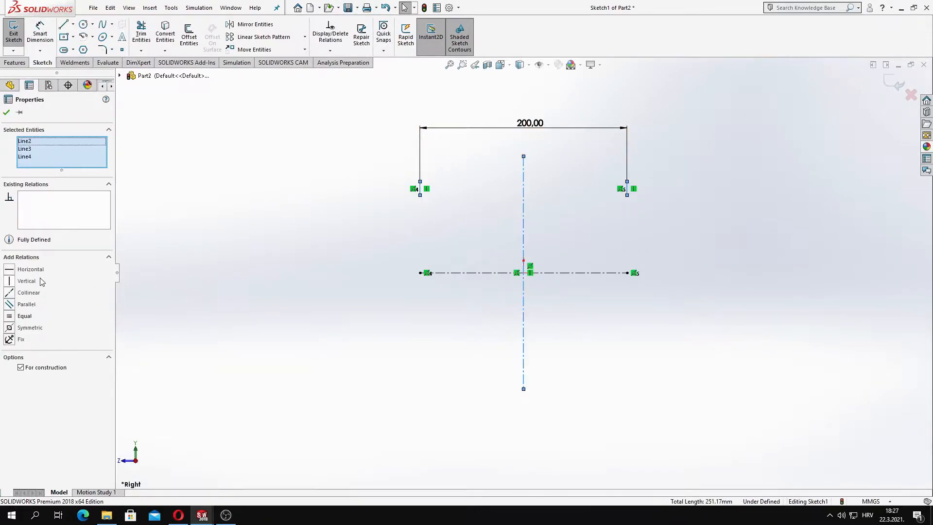
pyautogui.click(41, 327)
pyautogui.press('Escape')
# Step: Dimension the left short vertical line to 15 mm and the right one to 10 mm
pyautogui.scroll(-3, 517, 217)
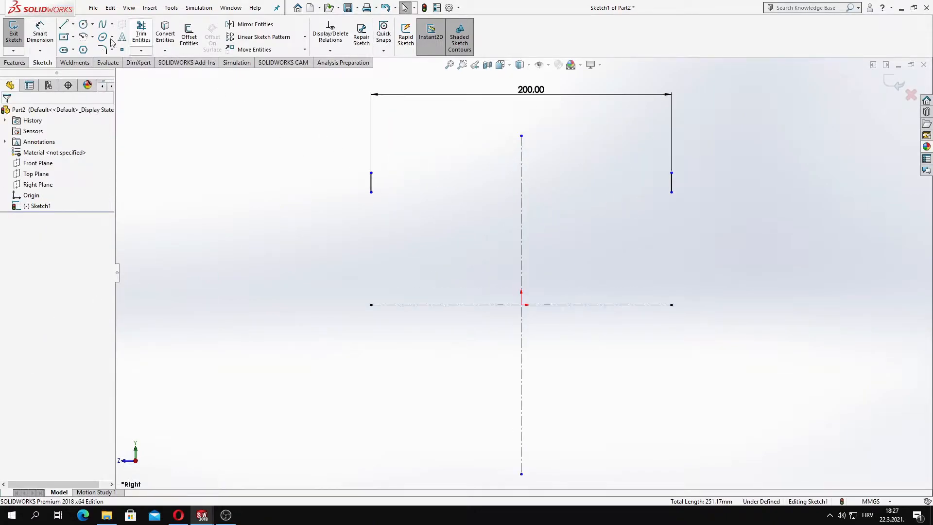
pyautogui.click(40, 33)
pyautogui.click(371, 181)
pyautogui.click(322, 183)
pyautogui.write('15')
pyautogui.press('Return')
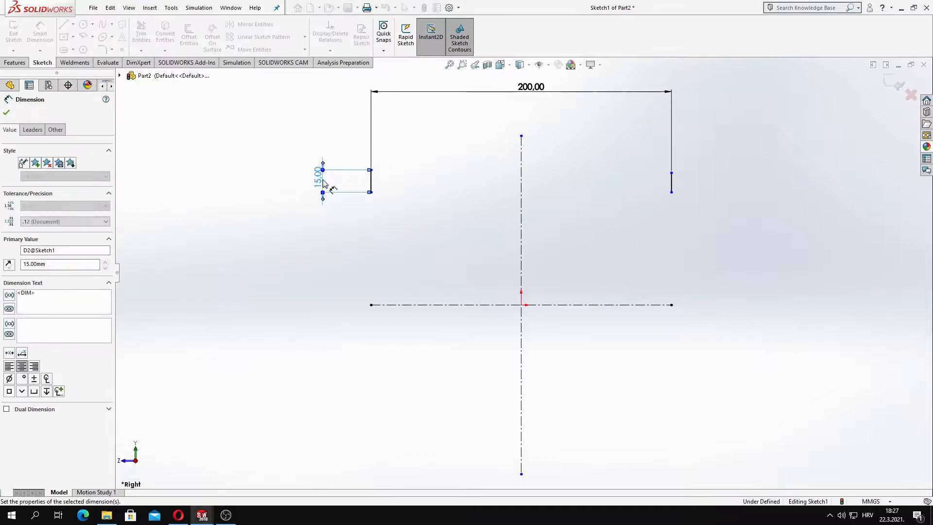
pyautogui.click(671, 184)
pyautogui.click(713, 188)
pyautogui.write('10')
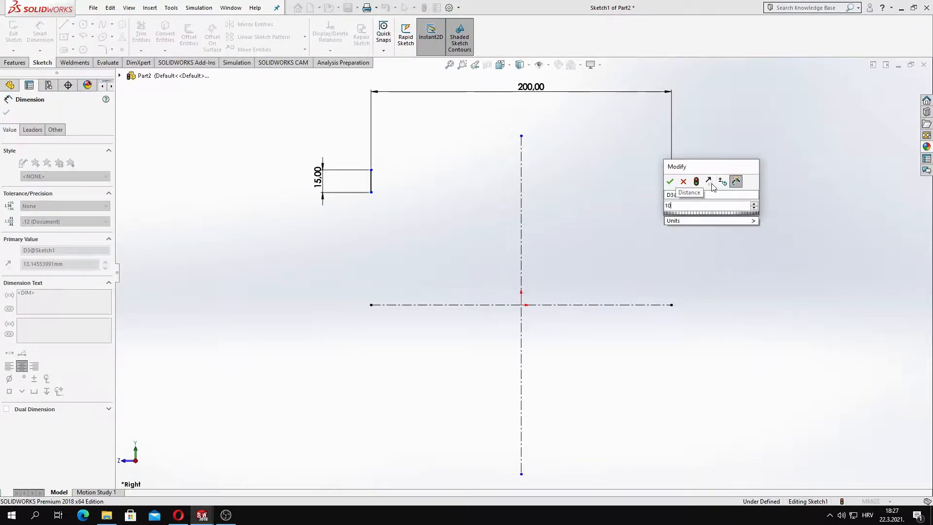
pyautogui.press('Return')
pyautogui.press('Escape')
# Step: Align the upper endpoints of the two short vertical lines with a Horizontal relation
pyautogui.click(671, 178)
pyautogui.keyDown('ctrl'); pyautogui.click(371, 170); pyautogui.keyUp('ctrl')
pyautogui.click(42, 270)
pyautogui.press('Escape')
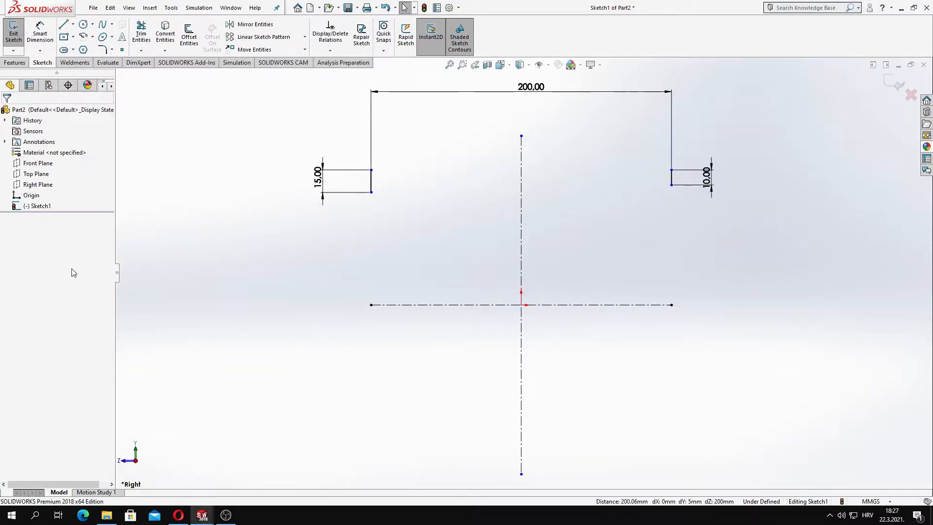
# Step: Dimension the height from the horizontal centerline to the left vertical line's upper endpoint as 203.2 mm
pyautogui.click(40, 34)
pyautogui.click(371, 170)
pyautogui.click(417, 305)
pyautogui.click(221, 226)
pyautogui.write('203.2')
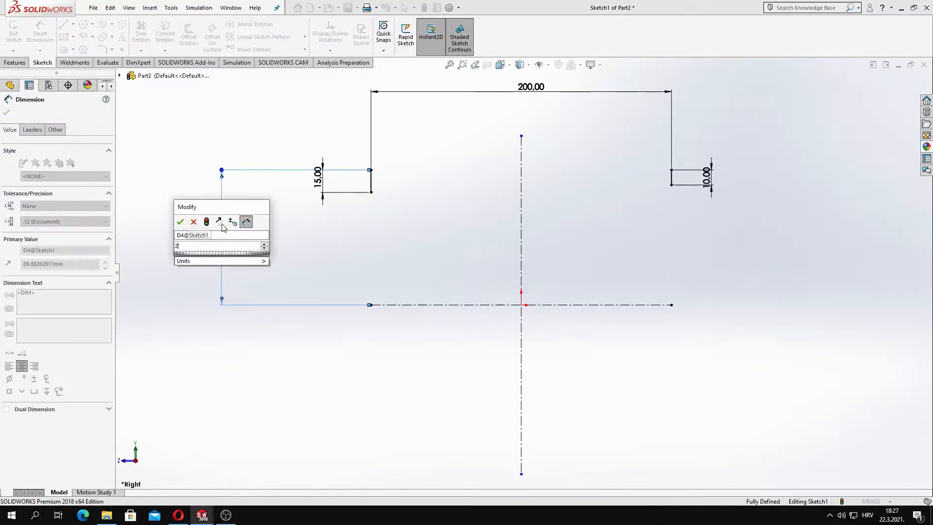
pyautogui.press('Return')
pyautogui.press('Escape')
# Step: Move the 200 mm dimension above the profile and halve the height from the horizontal centerline to 101.6 mm
pyautogui.press('f')
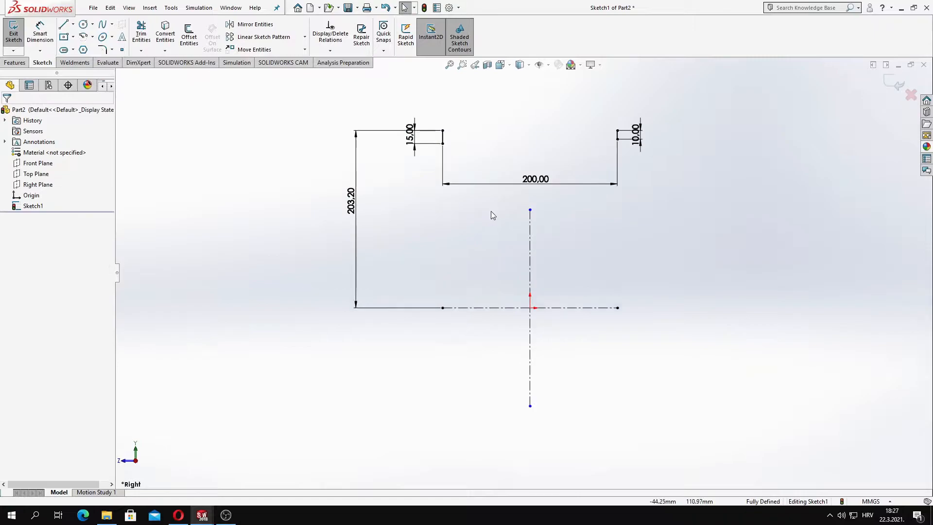
pyautogui.click(535, 83)
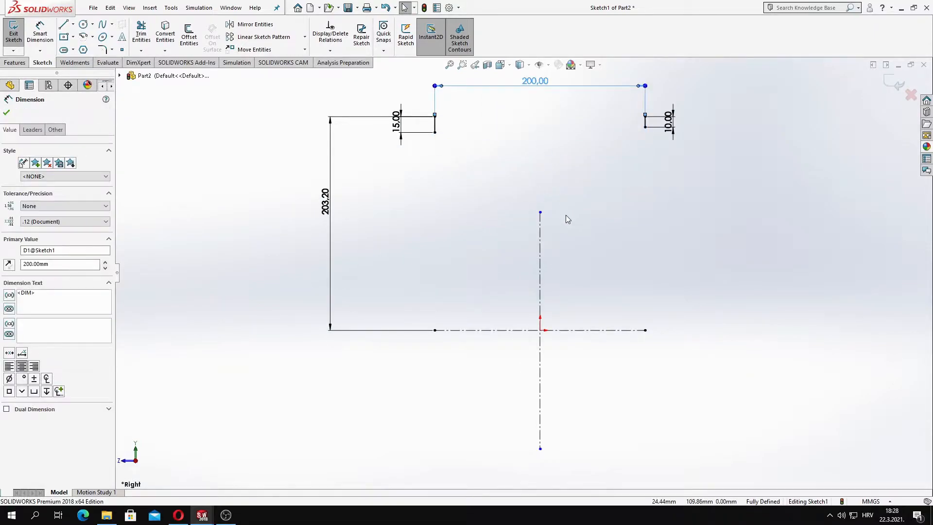
pyautogui.doubleClick(327, 199)
pyautogui.write('/2')
pyautogui.press('Return')
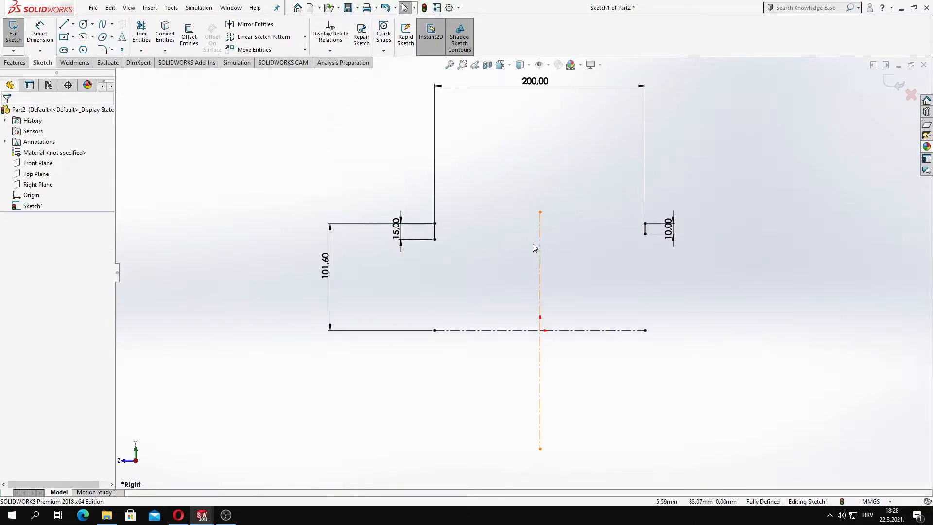
# Step: Draw a short horizontal line inward from the upper end of each vertical line, the left one about 12 mm long
pyautogui.scroll(-3, 536, 247)
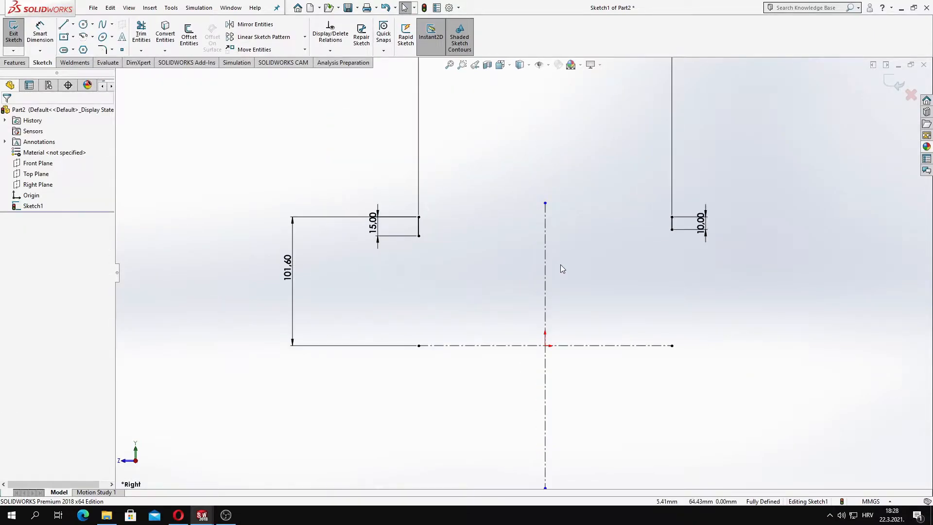
pyautogui.click(66, 25)
pyautogui.click(387, 207)
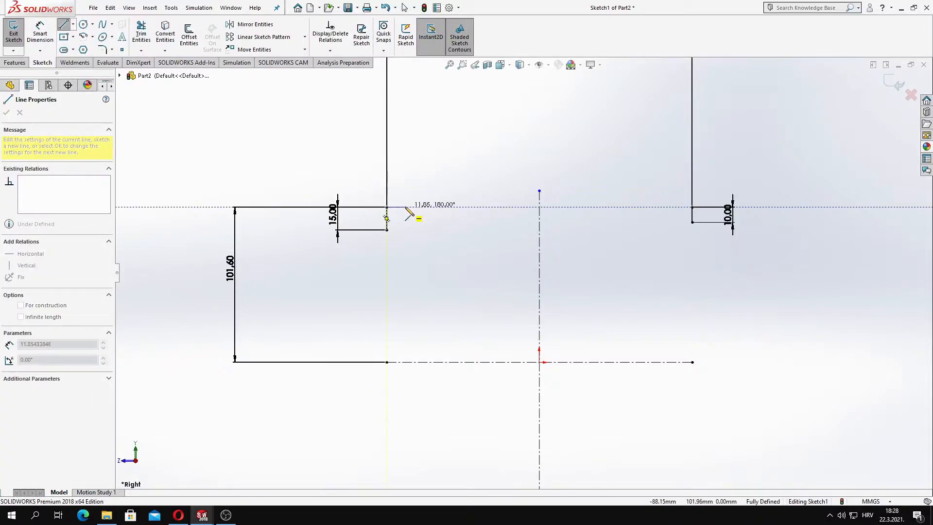
pyautogui.click(405, 207)
pyautogui.press('Escape')
pyautogui.click(64, 25)
pyautogui.click(692, 207)
pyautogui.click(670, 207)
pyautogui.press('Escape')
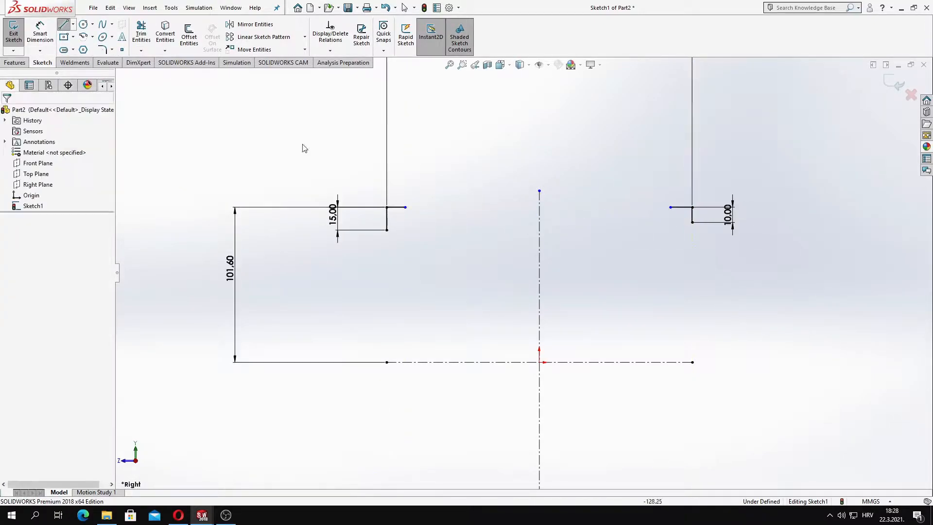
# Step: Dimension both short horizontal lines at the upper corners to 7.5 mm
pyautogui.click(40, 34)
pyautogui.click(398, 207)
pyautogui.click(398, 179)
pyautogui.write('10')
pyautogui.press('Return')
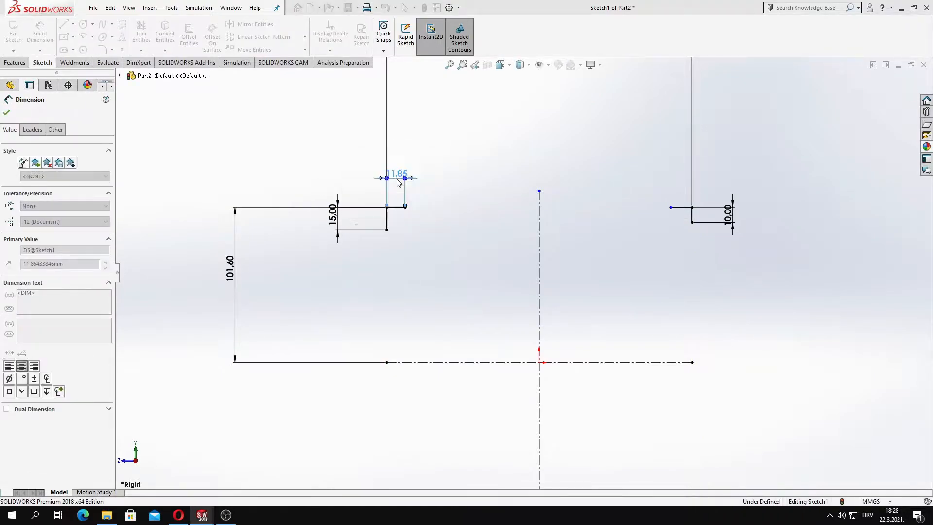
pyautogui.click(681, 207)
pyautogui.click(680, 184)
pyautogui.write('7,5')
pyautogui.press('Return')
pyautogui.press('Escape')
# Step: Draw a vertical line down from the inner end of the left horizontal line and dimension it to 7.5 mm
pyautogui.click(71, 25)
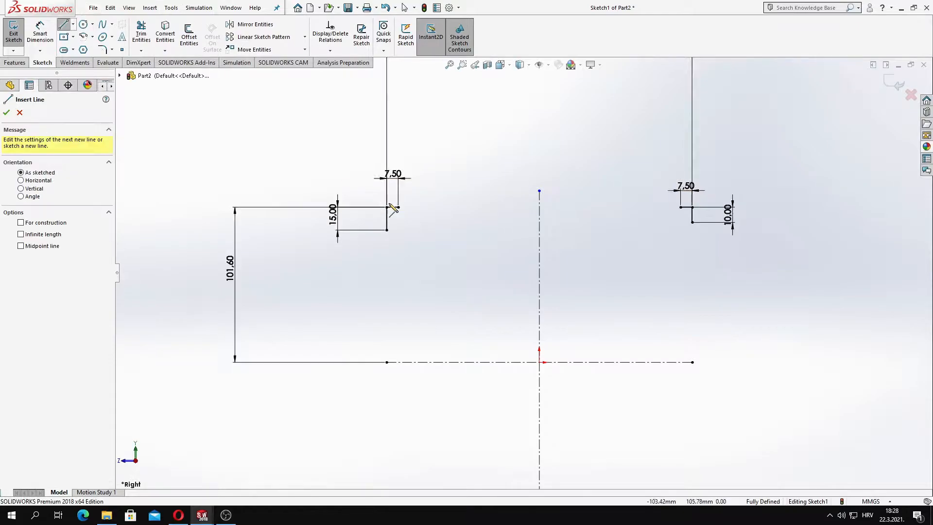
pyautogui.click(398, 207)
pyautogui.press('Escape')
pyautogui.click(41, 34)
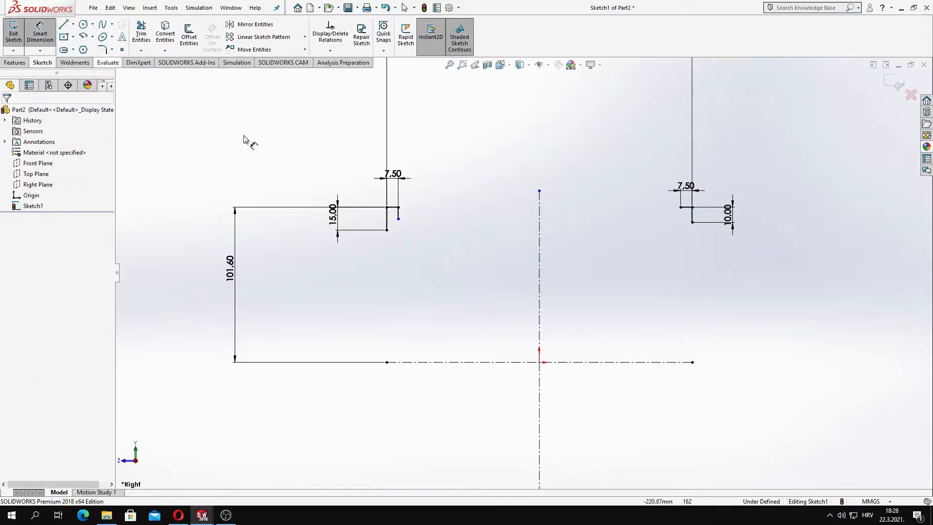
pyautogui.click(399, 214)
pyautogui.click(423, 217)
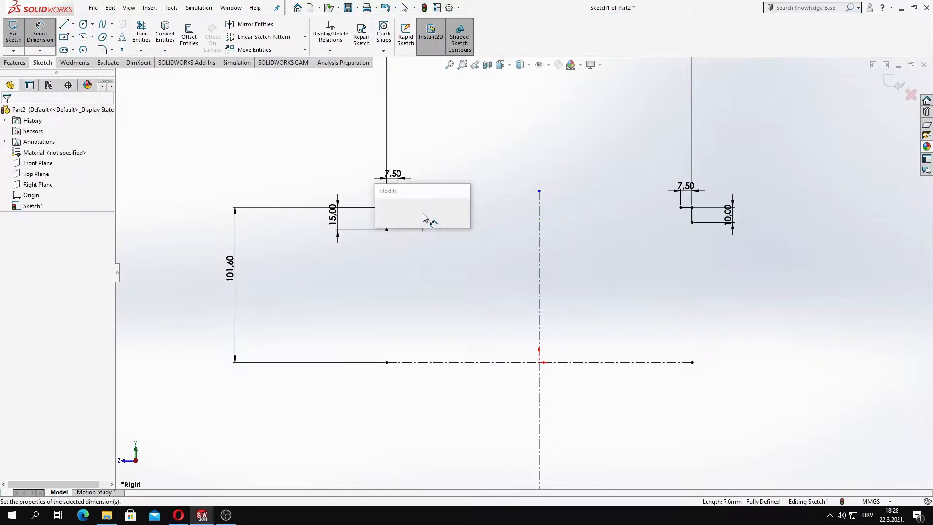
pyautogui.write('10')
pyautogui.press('Return')
pyautogui.press('Escape')
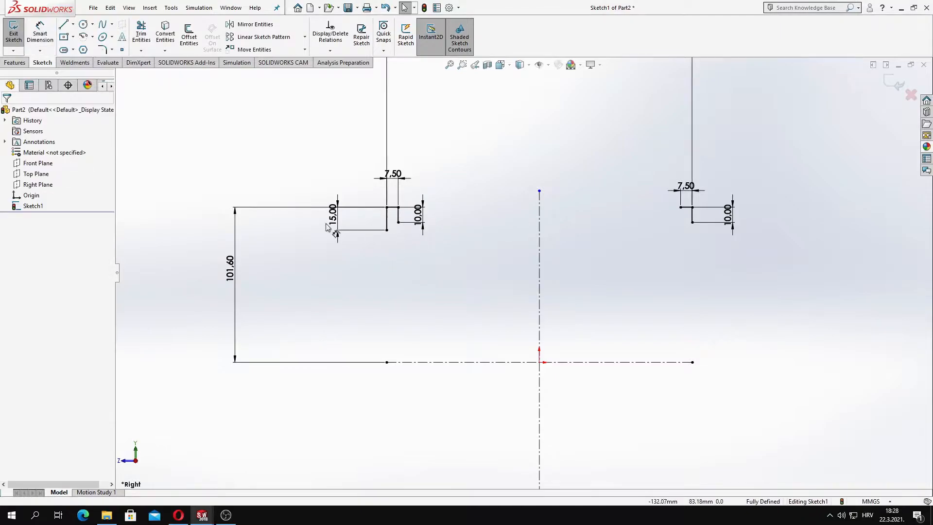
pyautogui.doubleClick(420, 215)
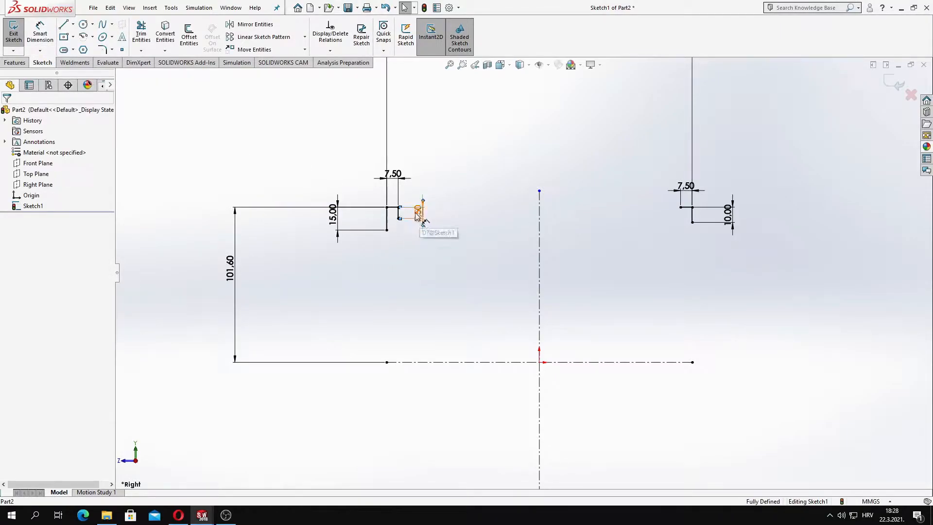
# Step: Draw horizontal lines inward from the lower ends of the 7.5 mm step line and the 15 mm vertical line
pyautogui.click(64, 24)
pyautogui.click(398, 212)
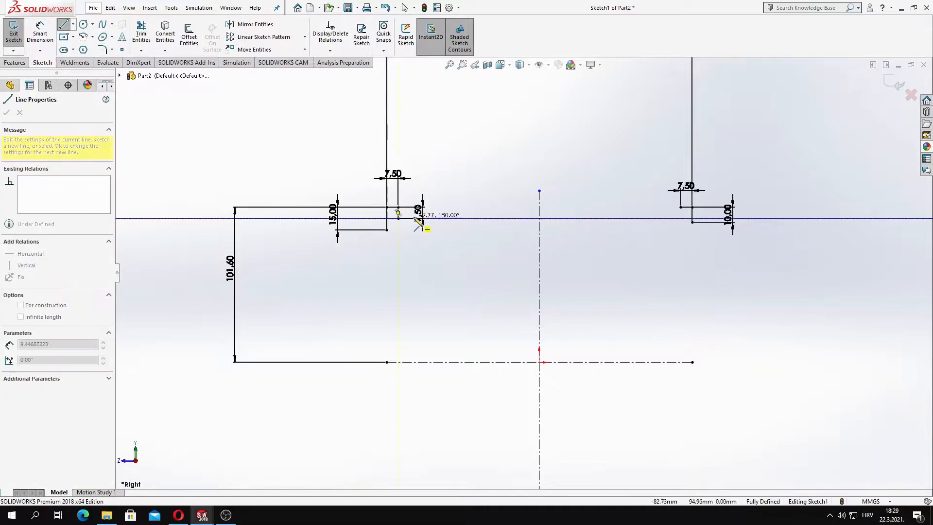
pyautogui.click(415, 218)
pyautogui.press('Escape')
pyautogui.click(63, 25)
pyautogui.click(387, 230)
pyautogui.click(415, 230)
pyautogui.press('Escape')
# Step: Dimension the horizontal line at the foot of the 7.5 mm step to 10 mm
pyautogui.click(41, 33)
pyautogui.click(407, 219)
pyautogui.click(410, 199)
pyautogui.write('10')
pyautogui.press('Return')
pyautogui.press('Escape')
# Step: Align the inner end of the lower horizontal line vertically with the end of the 10 mm line
pyautogui.scroll(5, 388, 216)
pyautogui.click(415, 230)
pyautogui.press('Escape')
pyautogui.scroll(-5, 524, 273)
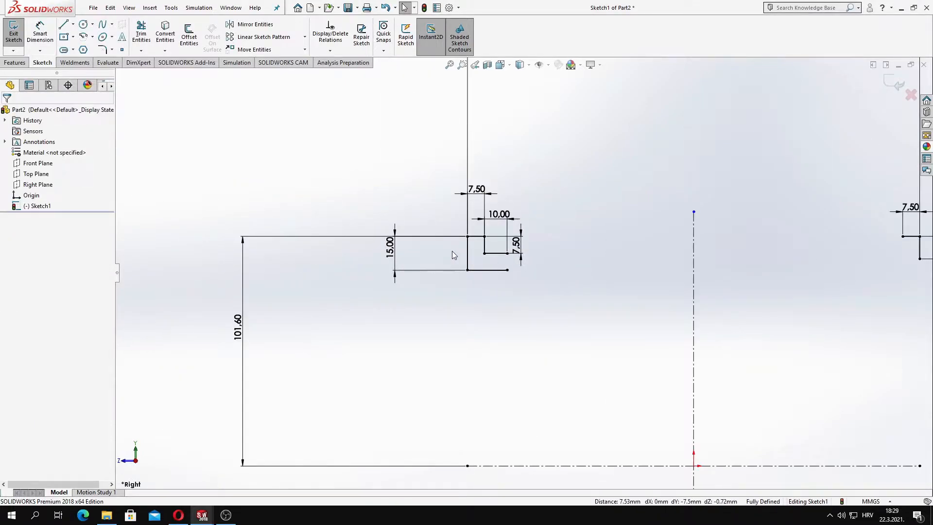
# Step: Draw a short vertical line down from the inner end of the lower horizontal line
pyautogui.press('l')
pyautogui.click(511, 271)
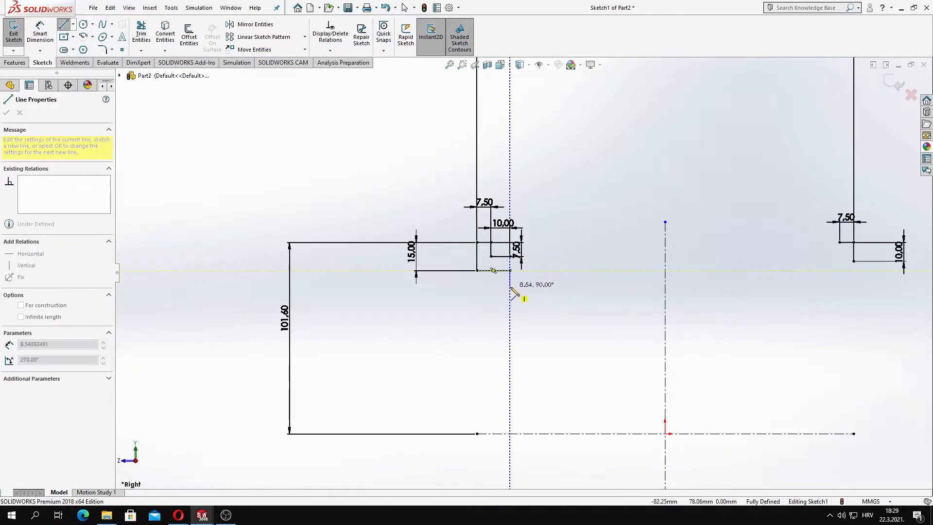
pyautogui.press('Escape')
# Step: Remove the vertical alignment at the lower horizontal line's inner end and shorten that line by moving its endpoint outward
pyautogui.scroll(-5, 510, 270)
pyautogui.click(516, 271)
pyautogui.rightClick(516, 242)
pyautogui.click(542, 371)
pyautogui.click(515, 235)
pyautogui.moveTo(515, 271); pyautogui.dragTo(490, 271)
# Step: Dimension the horizontal distance from the lowest vertical line to the end of the 10 mm line as 7.5 mm
pyautogui.click(48, 35)
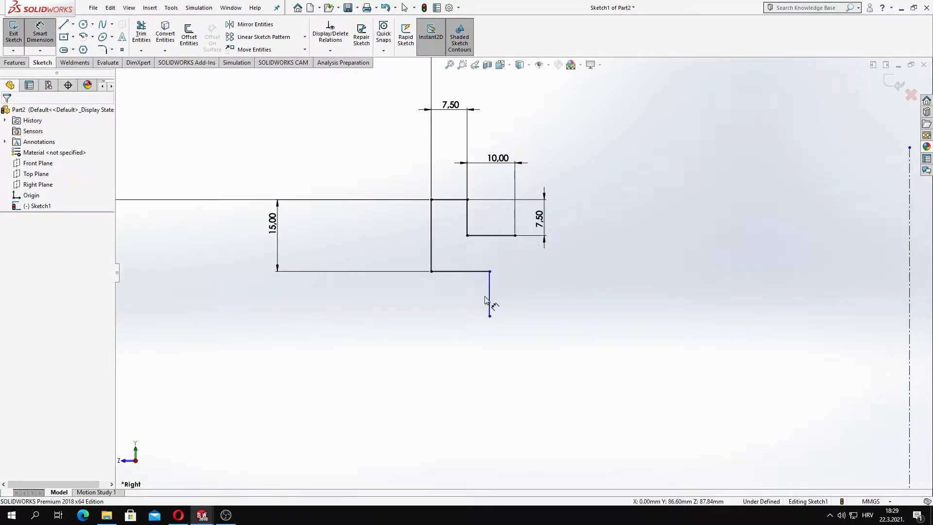
pyautogui.click(489, 301)
pyautogui.click(515, 236)
pyautogui.click(502, 221)
pyautogui.write('7.5')
pyautogui.press('Return')
pyautogui.press('Escape')
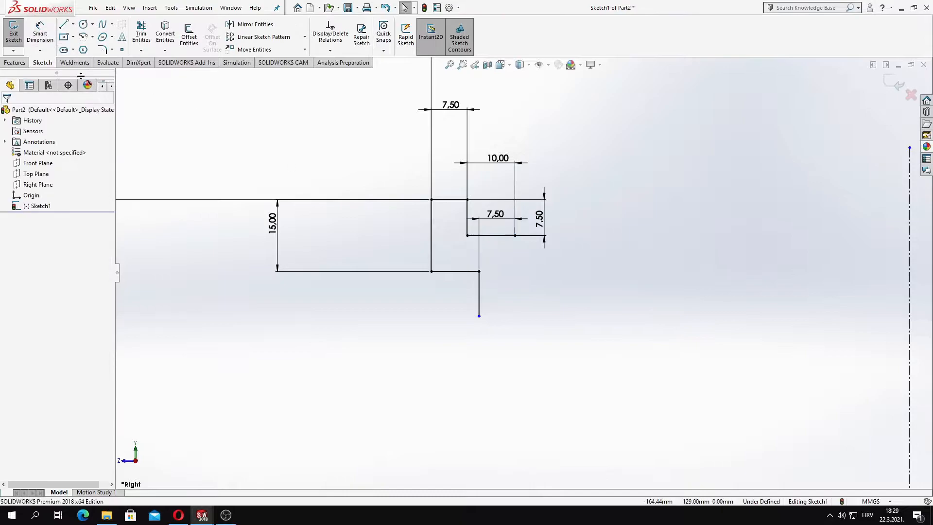
# Step: Draw a line sloping gently down from the lower end of the lowest vertical line to just past the vertical centerline
pyautogui.click(63, 27)
pyautogui.scroll(1, 484, 323)
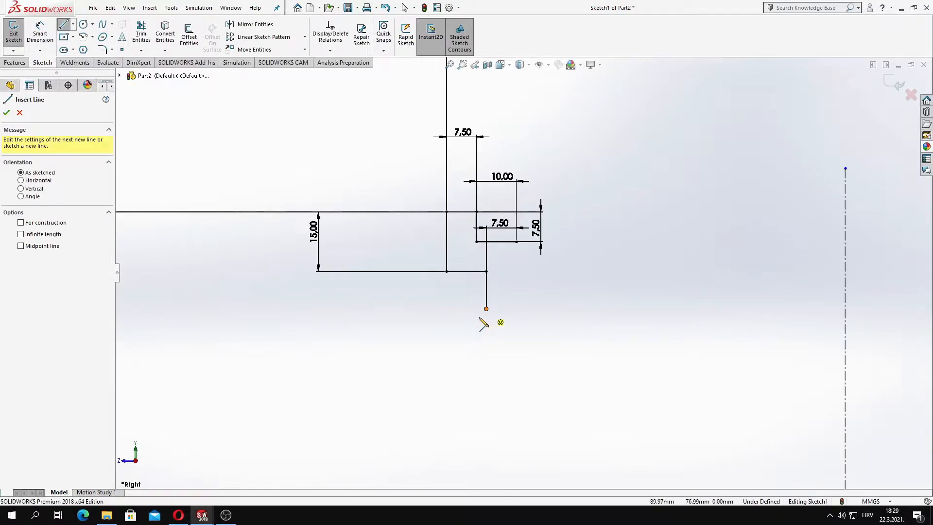
pyautogui.click(487, 309)
pyautogui.scroll(2, 743, 318)
pyautogui.click(744, 324)
pyautogui.press('Escape')
# Step: Draw a vertical line down from the inner end of the 10 mm line and dimension it to 7.5 mm
pyautogui.click(63, 25)
pyautogui.scroll(-3, 607, 276)
pyautogui.click(451, 238)
pyautogui.click(451, 262)
pyautogui.press('Escape')
pyautogui.click(40, 33)
pyautogui.click(451, 250)
pyautogui.click(476, 257)
pyautogui.press('Return')
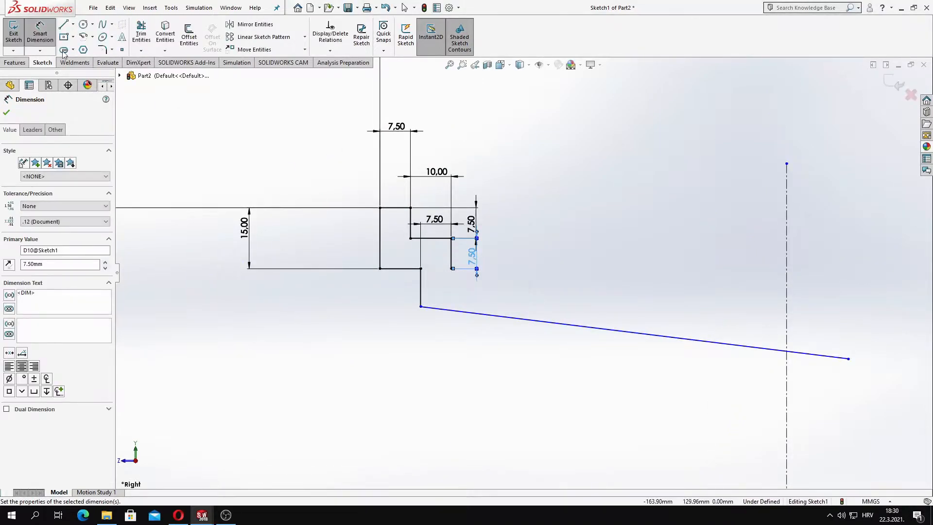
# Step: Draw a second sloped line from the new vertical line's lower end past the centerline and make it parallel to the first
pyautogui.click(63, 26)
pyautogui.click(451, 268)
pyautogui.click(847, 325)
pyautogui.press('Escape')
pyautogui.click(763, 318)
pyautogui.keyDown('ctrl'); pyautogui.click(763, 315); pyautogui.keyUp('ctrl')
pyautogui.click(25, 317)
# Step: Dimension the perpendicular distance between the two long sloped lines as 7.5 mm
pyautogui.click(40, 33)
pyautogui.click(631, 291)
pyautogui.click(640, 333)
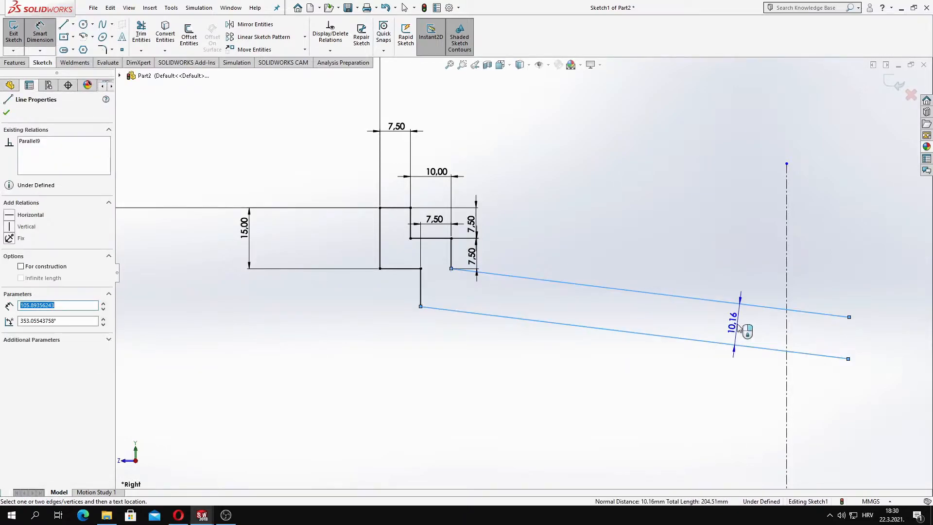
pyautogui.click(739, 325)
pyautogui.write('7,5')
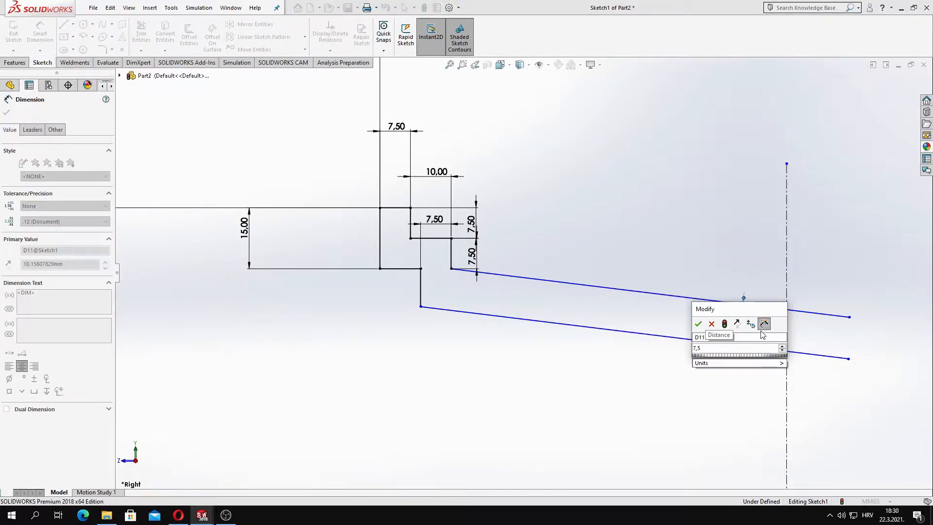
pyautogui.press('Return')
pyautogui.press('Escape')
# Step: Draw a short line segment onward from the free end of each long sloped line, past the vertical centerline
pyautogui.scroll(2, 571, 362)
pyautogui.click(63, 24)
pyautogui.scroll(2, 518, 266)
pyautogui.click(654, 303)
pyautogui.doubleClick(678, 319)
pyautogui.click(654, 291)
pyautogui.scroll(3, 686, 313)
pyautogui.doubleClick(684, 311)
pyautogui.press('Escape')
# Step: Dimension the distance between the two short end segments as 7.5 mm
pyautogui.click(40, 33)
pyautogui.scroll(4, 370, 293)
pyautogui.click(568, 290)
pyautogui.click(577, 283)
pyautogui.click(606, 313)
pyautogui.write('7.5')
pyautogui.press('Return')
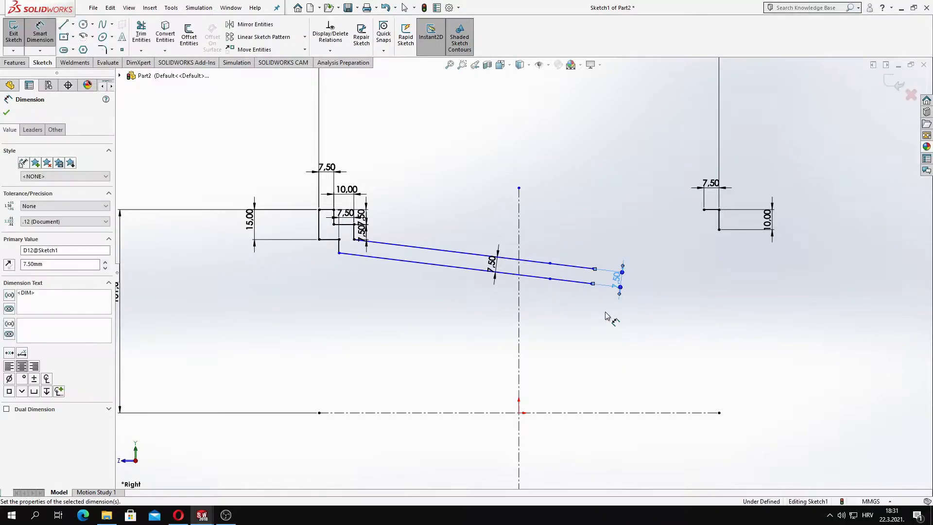
pyautogui.press('Escape')
# Step: Pull the lower short segment's free end downward so the pair of short segments slopes more steeply
pyautogui.moveTo(593, 283); pyautogui.dragTo(573, 300)
pyautogui.scroll(1, 599, 335)
pyautogui.scroll(-3, 601, 339)
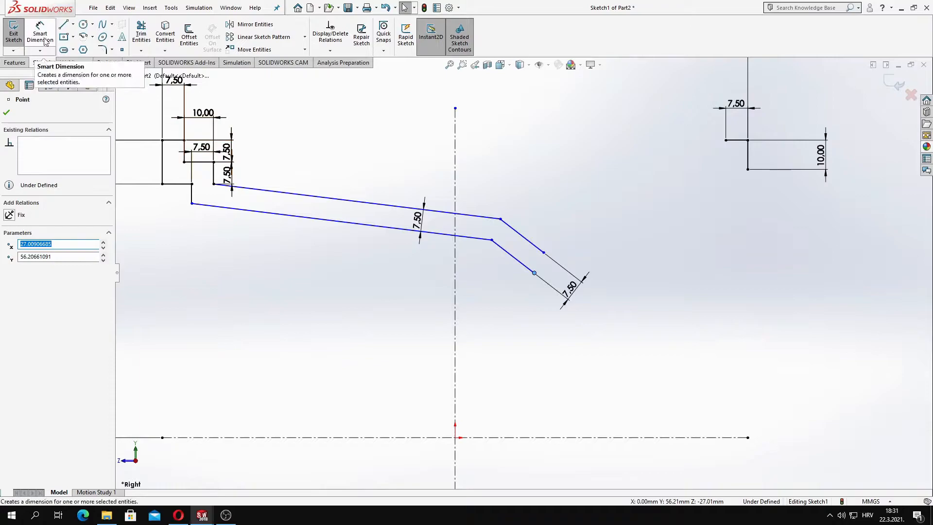
# Step: Draw two horizontal lines from the free ends of the steep segments, the upper one about 25 mm long, ending vertically aligned
pyautogui.click(63, 23)
pyautogui.moveTo(534, 273); pyautogui.dragTo(618, 273)
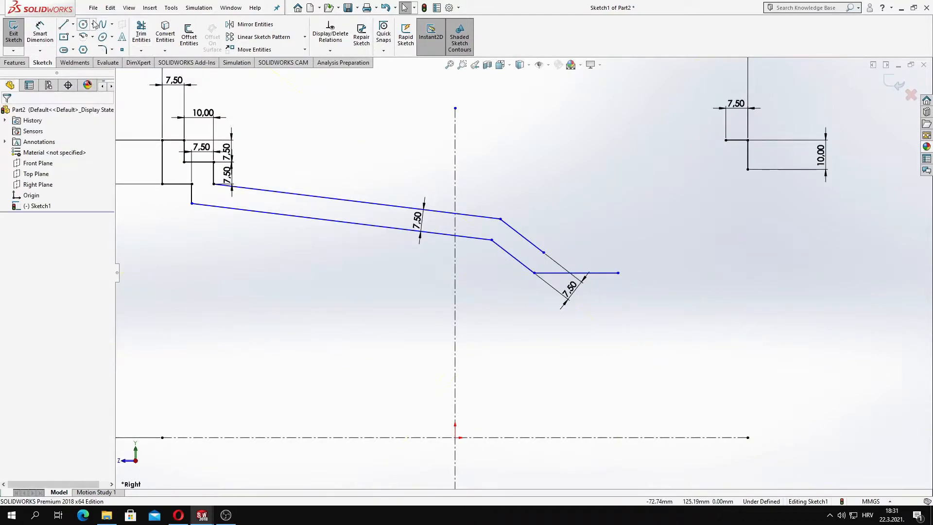
pyautogui.click(544, 252)
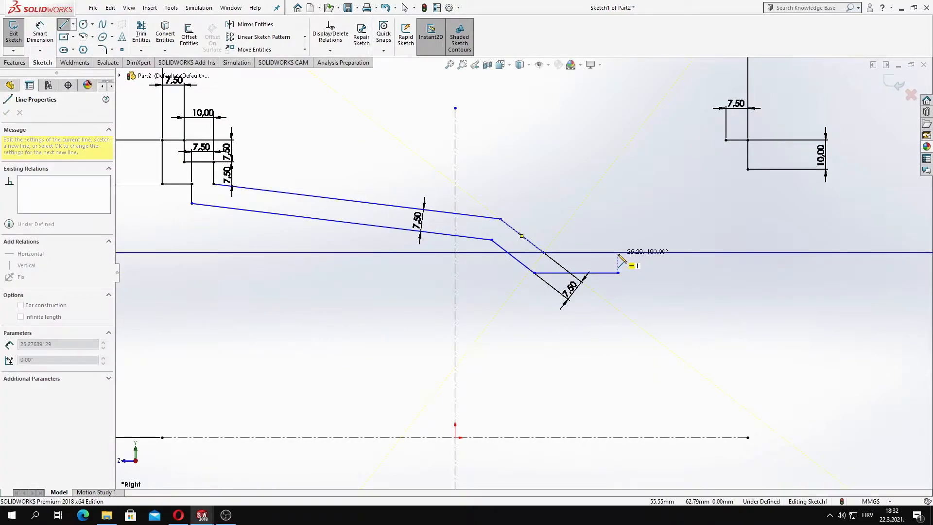
pyautogui.click(617, 253)
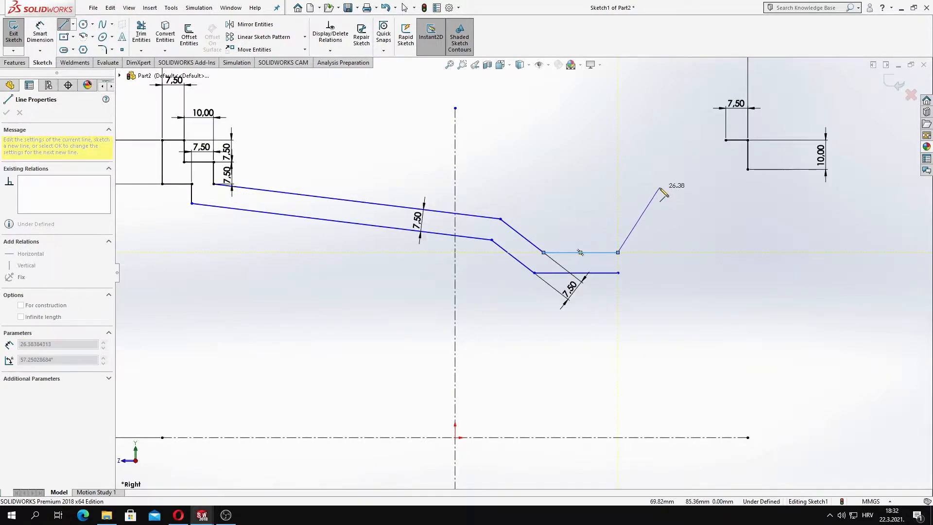
pyautogui.press('Escape')
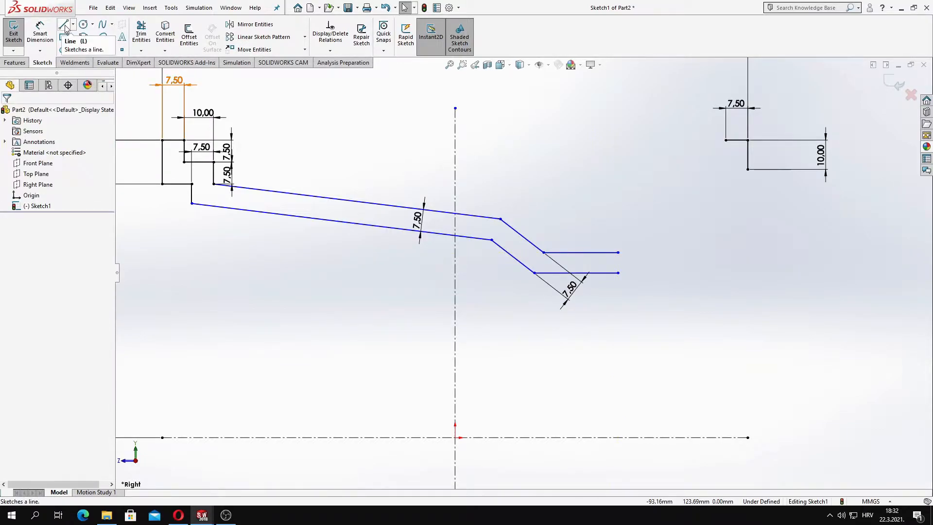
# Step: Draw a rising line from the lower horizontal line's end, then a 17 mm horizontal line to the lower end of the 10 mm vertical line
pyautogui.click(65, 28)
pyautogui.click(617, 273)
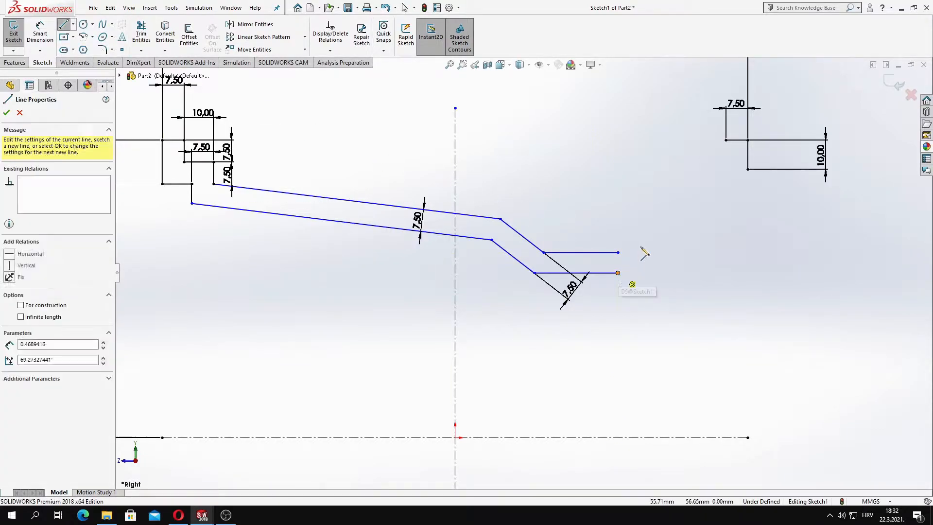
pyautogui.click(697, 170)
pyautogui.click(747, 169)
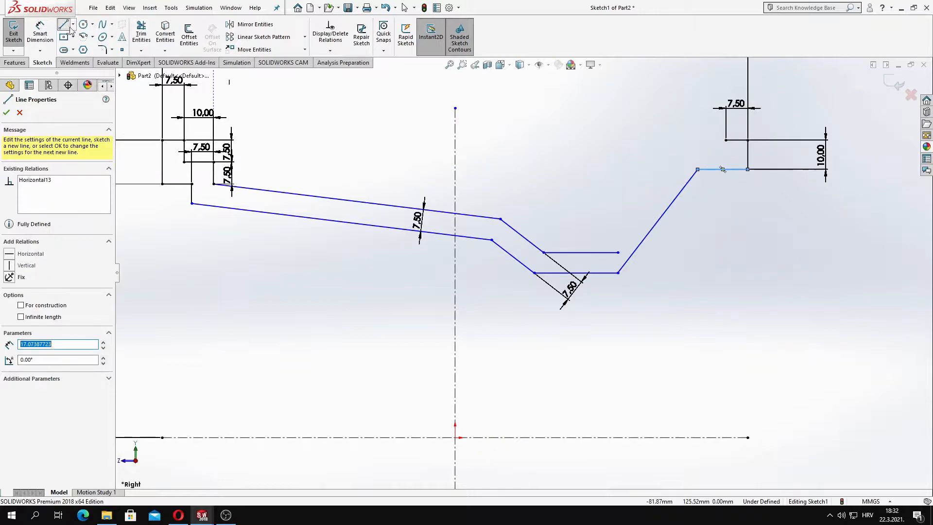
# Step: Close the profile's upper side with a short vertical, a horizontal and a slanted line from the 7.5 mm top edge to the upper trough line
pyautogui.click(726, 155)
pyautogui.click(679, 154)
pyautogui.click(617, 253)
pyautogui.press('Escape')
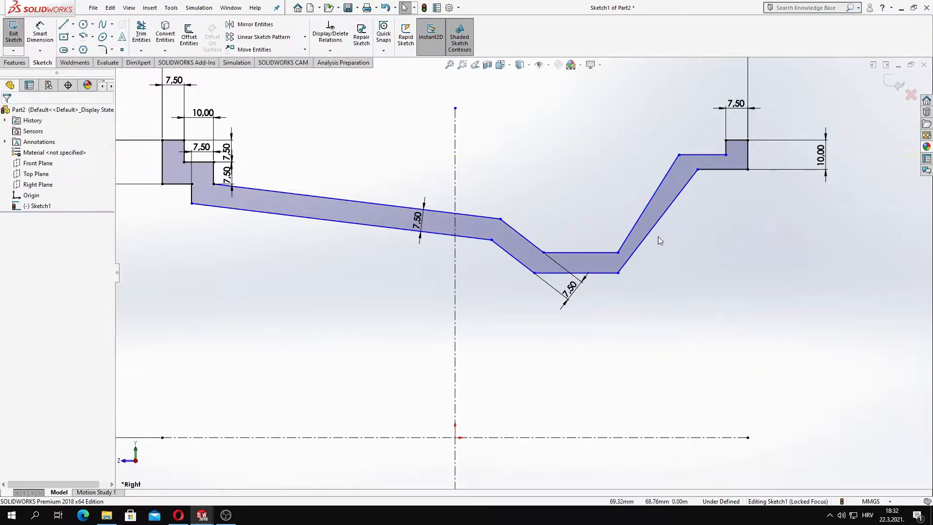
# Step: Make the two rising slanted lines parallel
pyautogui.scroll(-4, 658, 236)
pyautogui.click(647, 186)
pyautogui.keyDown('ctrl'); pyautogui.click(605, 177); pyautogui.keyUp('ctrl')
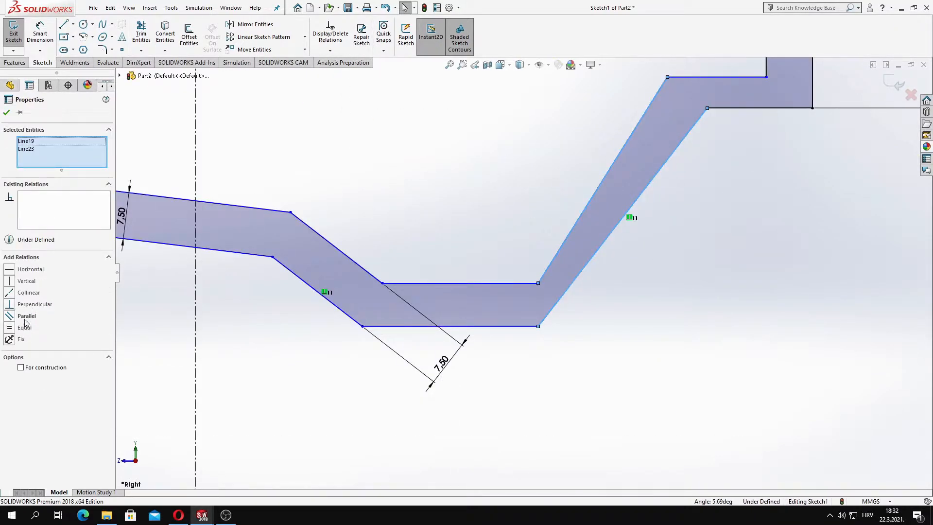
pyautogui.click(25, 319)
# Step: Dimension the distance between the two horizontal lines beside the 10 mm end block as 7.5 mm
pyautogui.scroll(5, 343, 265)
pyautogui.click(41, 35)
pyautogui.click(610, 200)
pyautogui.click(618, 207)
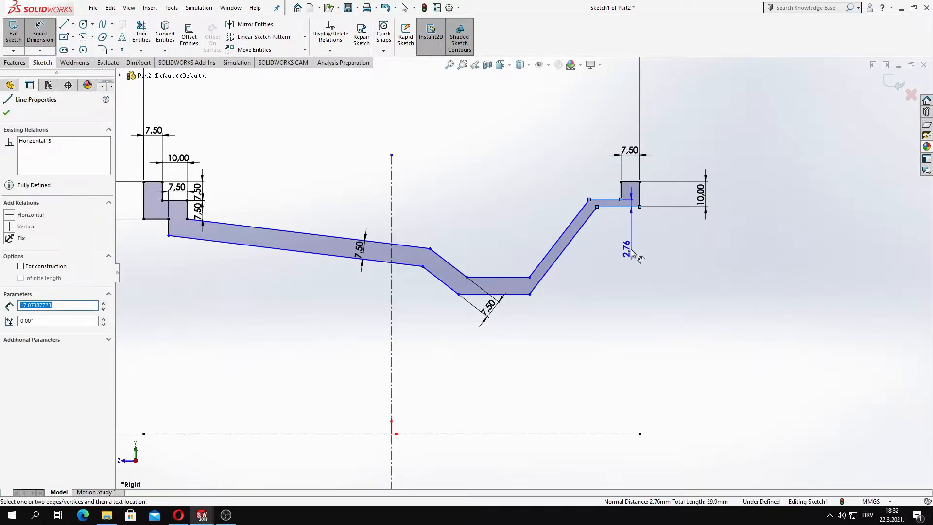
pyautogui.click(631, 249)
pyautogui.write('7.5')
pyautogui.press('Return')
# Step: Dimension the distance between the two rising slanted lines as 7.5 mm
pyautogui.scroll(4, 610, 188)
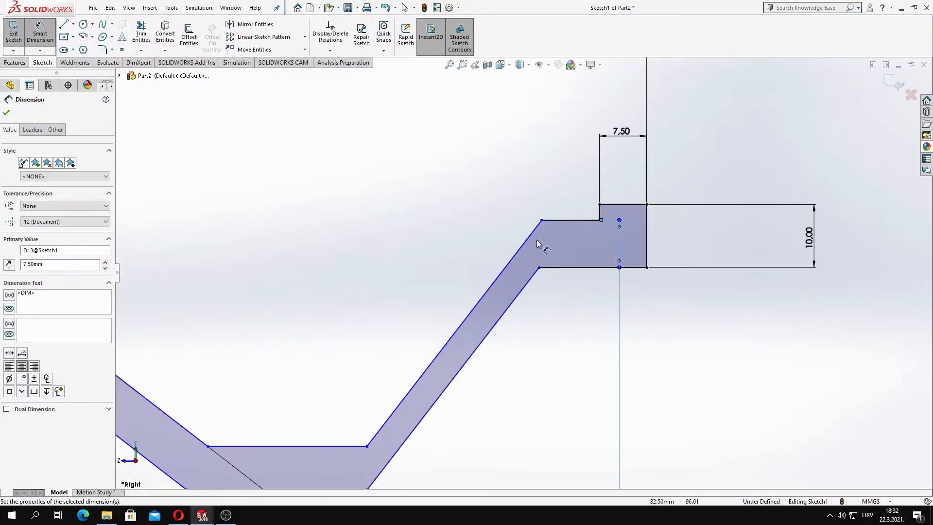
pyautogui.scroll(2, 527, 269)
pyautogui.click(517, 292)
pyautogui.click(505, 276)
pyautogui.click(503, 377)
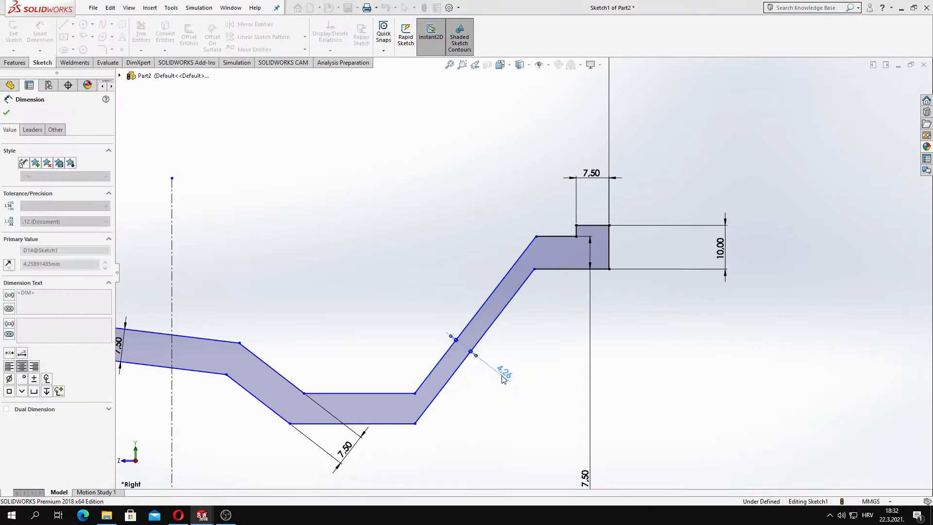
pyautogui.write('7.5')
pyautogui.press('Return')
# Step: Dimension the distance between the two horizontal trough lines as 7.5 mm
pyautogui.scroll(3, 503, 378)
pyautogui.click(413, 360)
pyautogui.click(426, 341)
pyautogui.click(457, 391)
pyautogui.write('7.5')
pyautogui.press('Return')
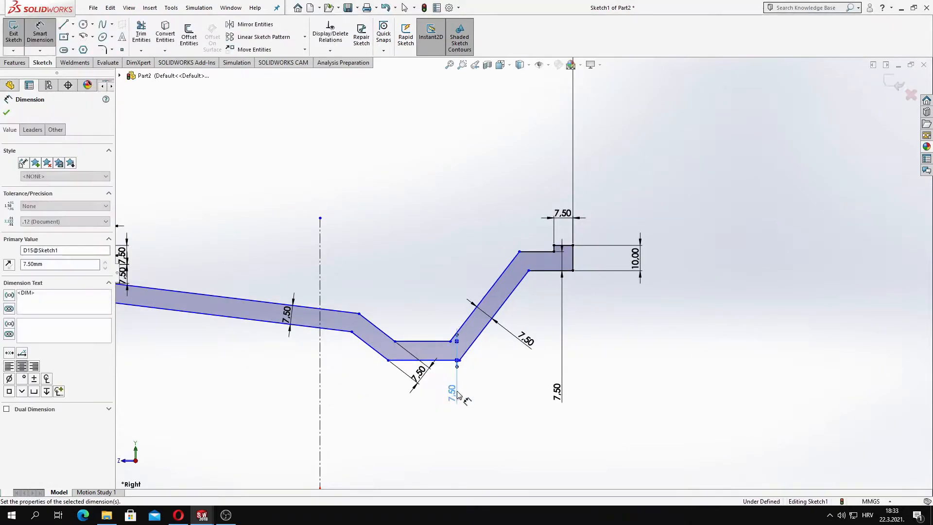
# Step: Set the top width of the 15 mm high stepped end to 5 mm
pyautogui.scroll(2, 538, 260)
pyautogui.scroll(-2, 335, 330)
pyautogui.scroll(3, 335, 311)
pyautogui.scroll(-4, 302, 246)
pyautogui.press('Escape')
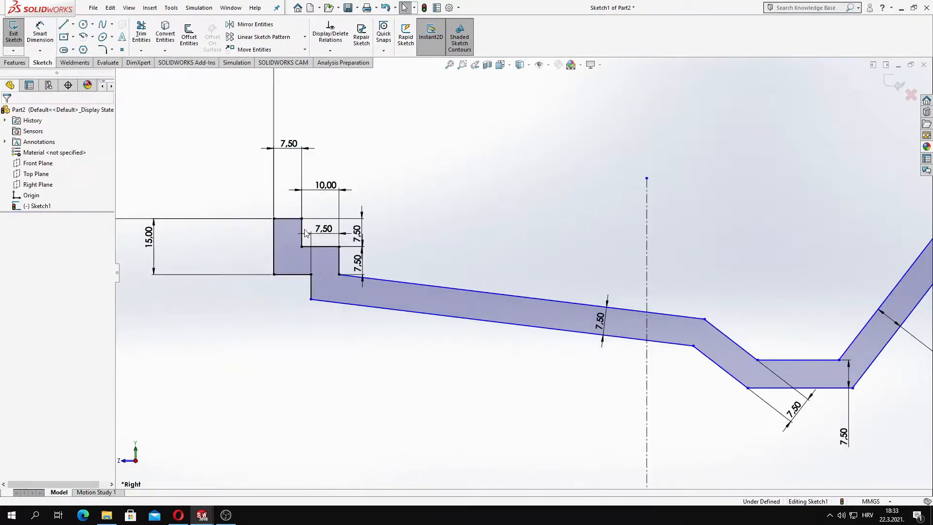
pyautogui.press('Return')
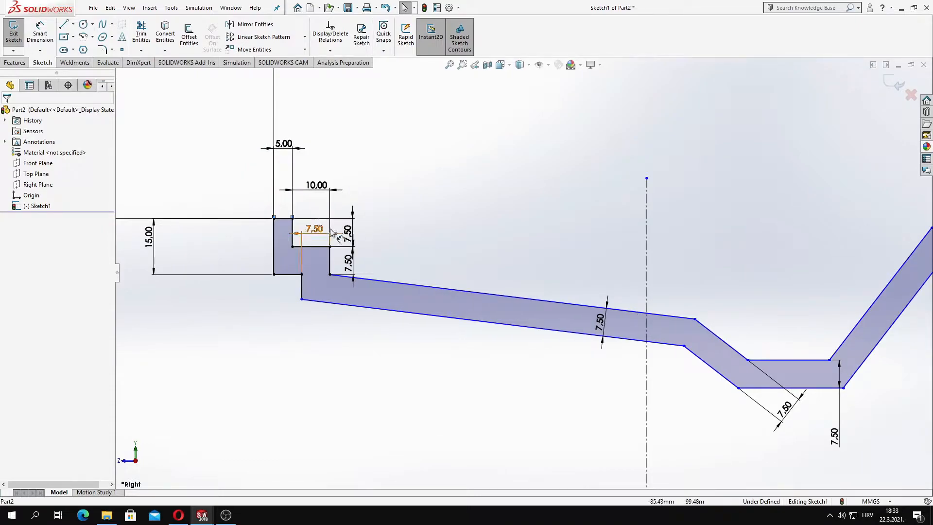
# Step: Set the horizontal wall thickness under the 10 mm step and the inner vertical line below that step to 5 mm each
pyautogui.click(316, 235)
pyautogui.write('5')
pyautogui.doubleClick(348, 262)
pyautogui.write('5')
pyautogui.press('Return')
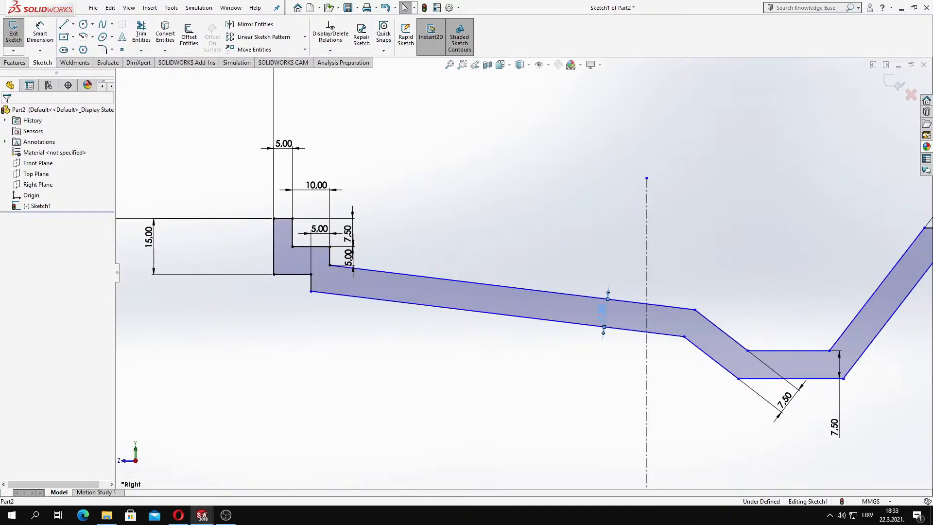
# Step: Set the wall thickness of the long slope, descending segment, trough, rising segment and final horizontal section to 5 mm each
pyautogui.write('5')
pyautogui.press('Return')
pyautogui.press('Return')
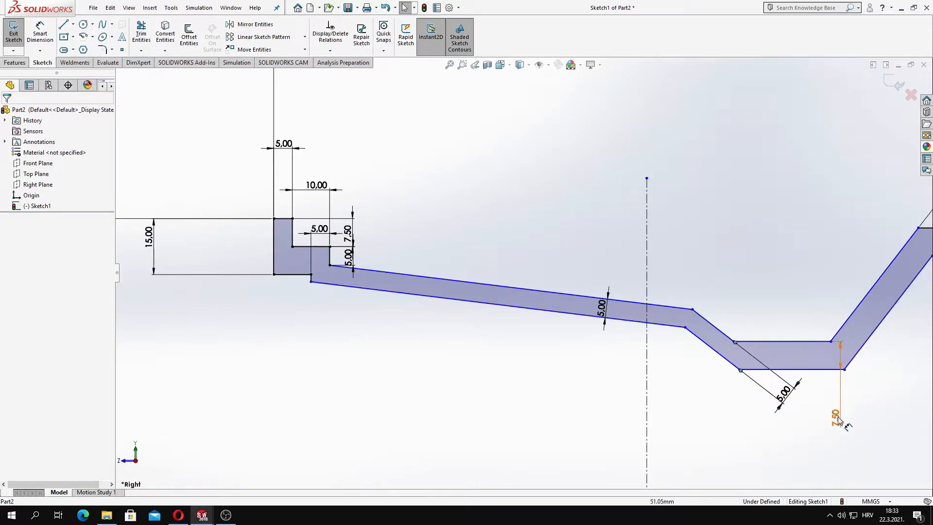
pyautogui.press('Return')
pyautogui.press('f')
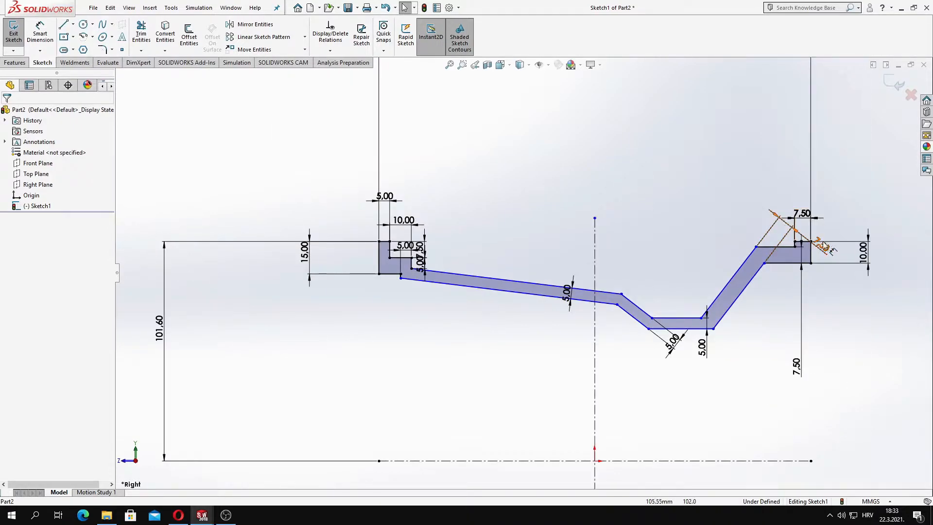
pyautogui.press('Return')
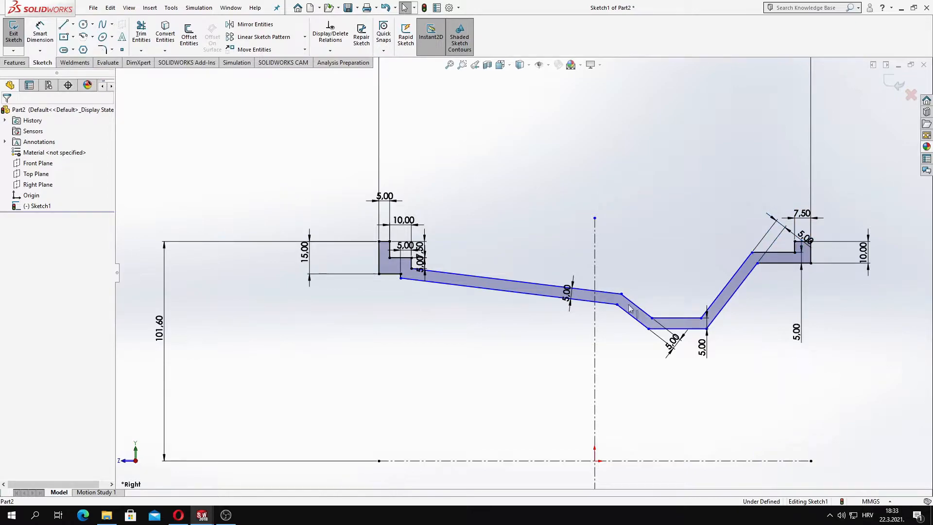
# Step: Move the 5 mm step wall thickness dimension inside the profile and set the upper inner step's height to 10 mm
pyautogui.scroll(-3, 620, 290)
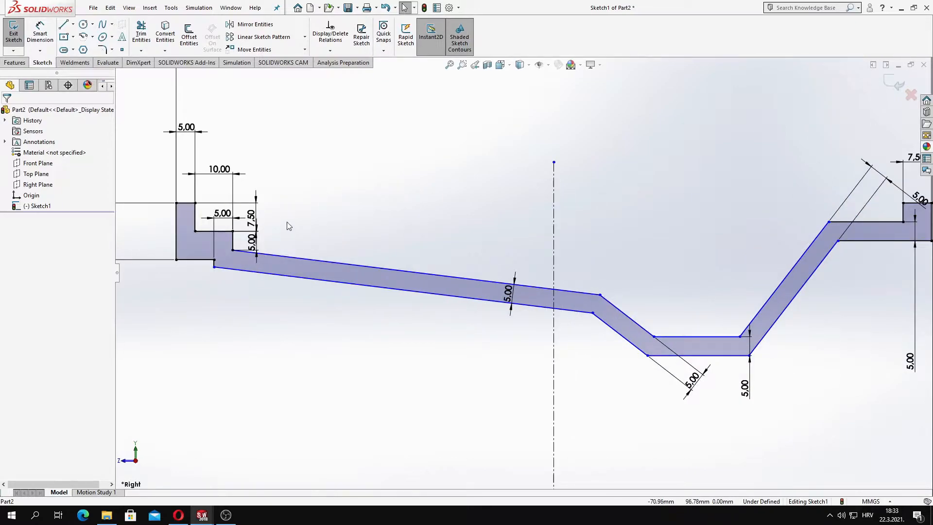
pyautogui.moveTo(223, 214); pyautogui.dragTo(225, 226)
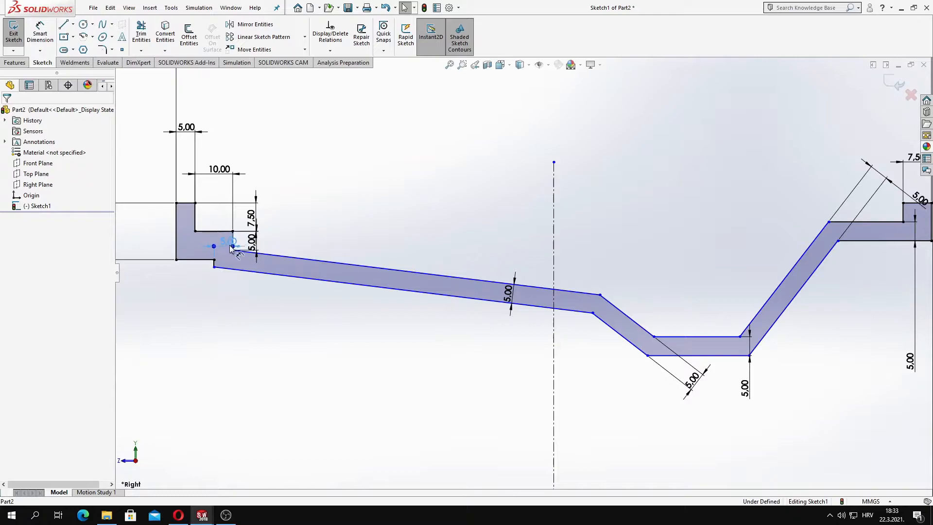
pyautogui.scroll(2, 230, 242)
pyautogui.scroll(-3, 311, 247)
pyautogui.scroll(3, 388, 267)
pyautogui.scroll(-6, 437, 263)
pyautogui.click(498, 234)
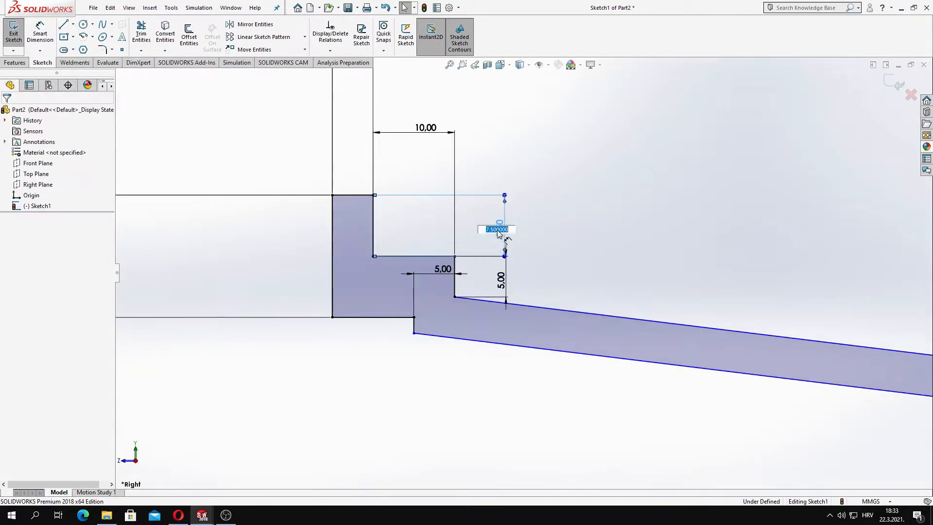
pyautogui.write('10')
pyautogui.press('Return')
# Step: Dimension the horizontal distance between the two ends of the lower long sloped line as 100 mm
pyautogui.scroll(6, 541, 288)
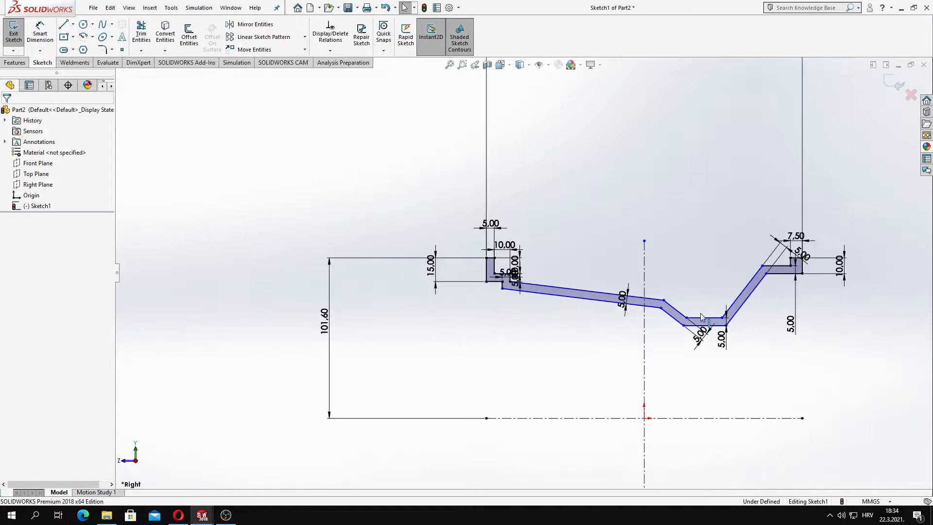
pyautogui.scroll(-3, 619, 276)
pyautogui.press('f')
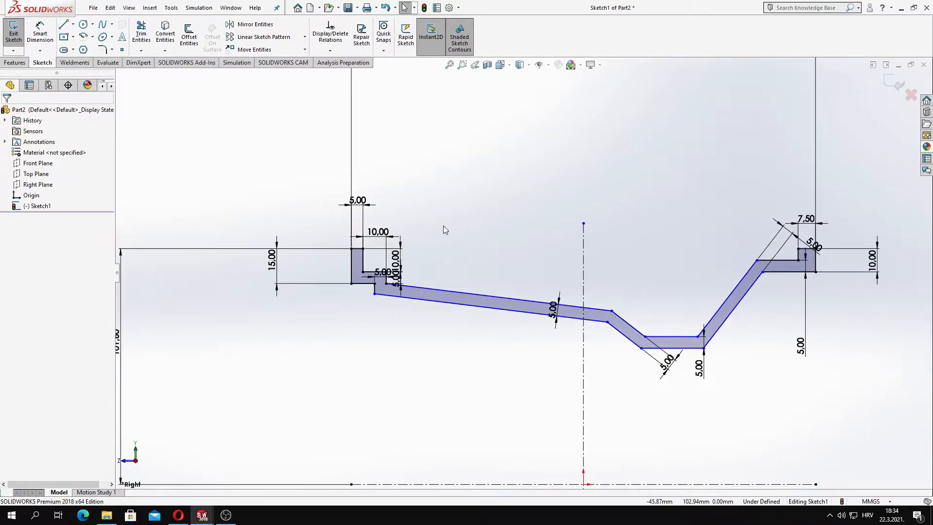
pyautogui.press('f')
pyautogui.press('d')
pyautogui.scroll(-2, 401, 288)
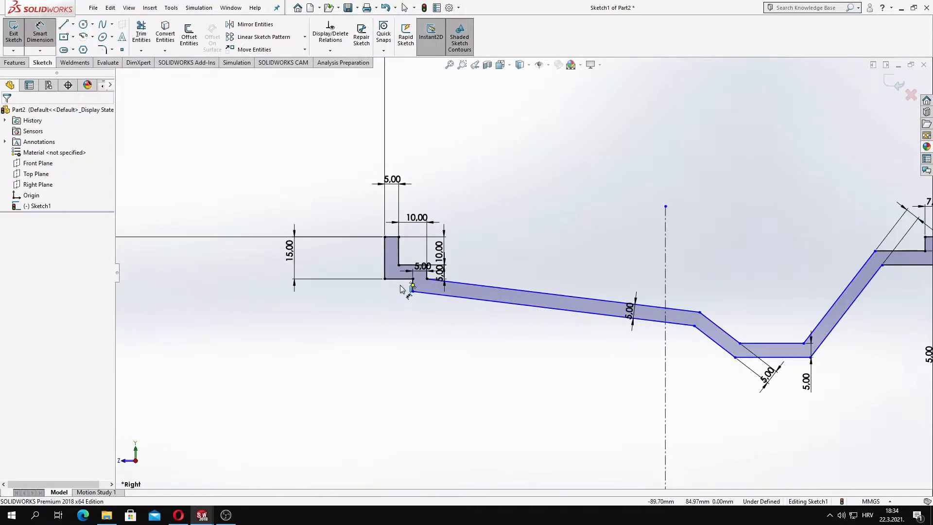
pyautogui.click(413, 291)
pyautogui.click(695, 326)
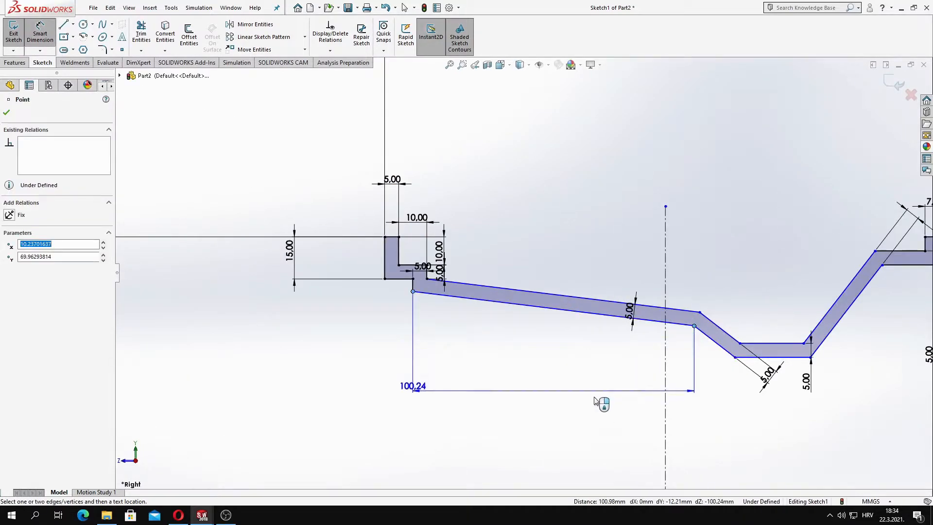
pyautogui.click(547, 453)
pyautogui.write('100')
pyautogui.press('Return')
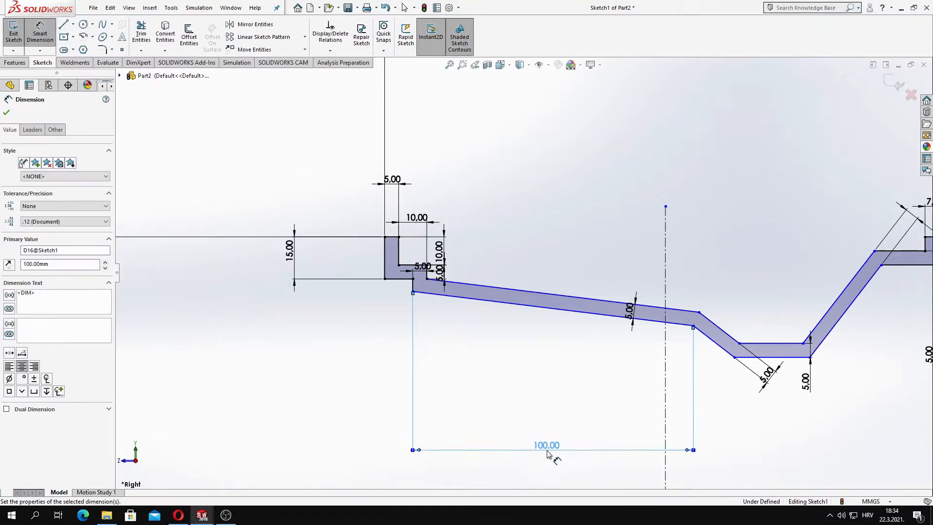
# Step: Dimension the angle between the short vertical line under the step and the lower long sloped line as 80°
pyautogui.press('Escape')
pyautogui.click(40, 34)
pyautogui.scroll(-5, 462, 282)
pyautogui.click(413, 285)
pyautogui.click(356, 319)
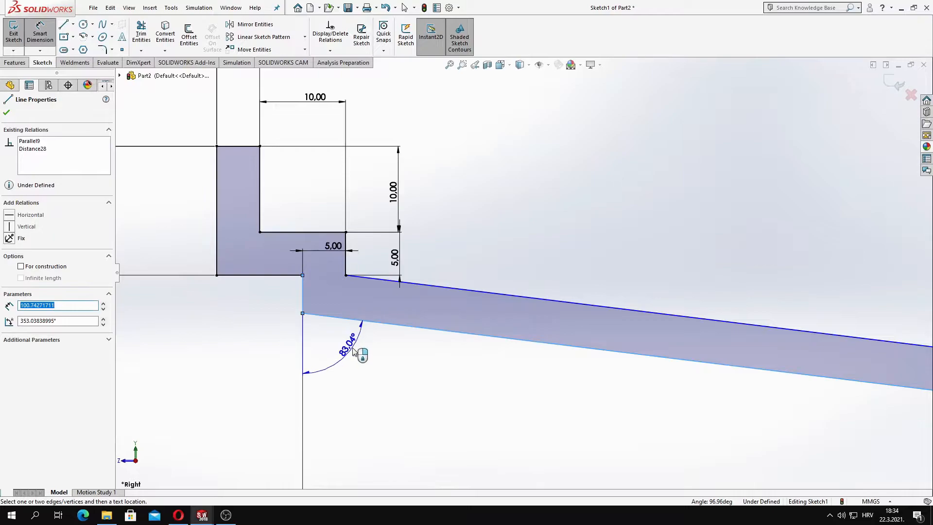
pyautogui.scroll(2, 435, 344)
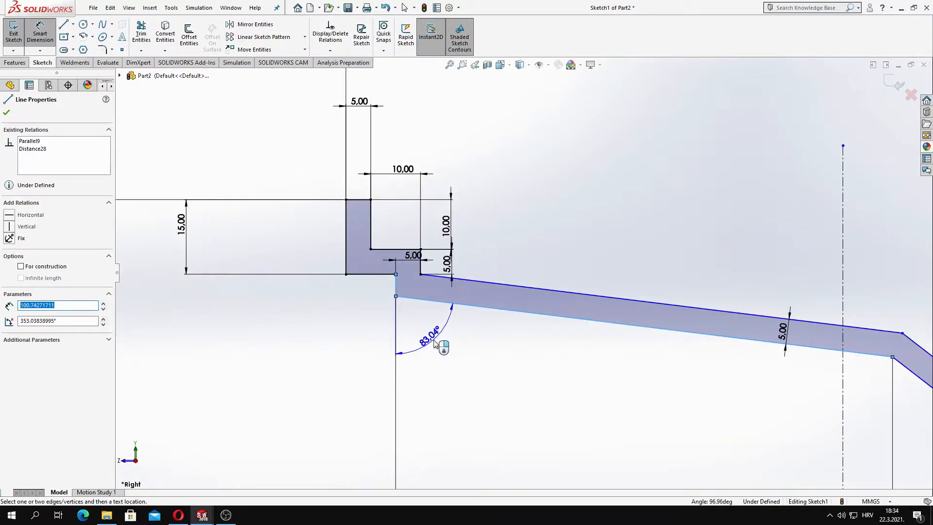
pyautogui.click(435, 343)
pyautogui.write('80')
pyautogui.press('Return')
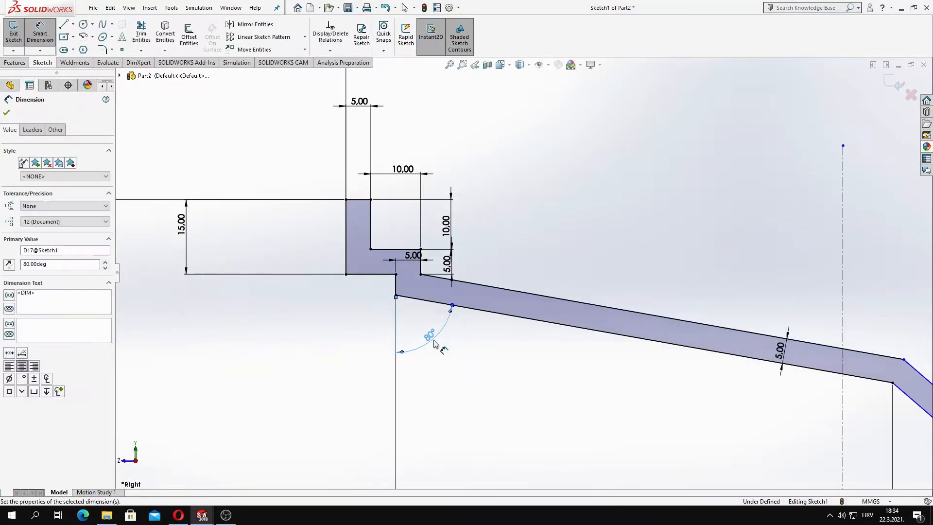
# Step: Set the angle of the lower long sloped line to 85°
pyautogui.scroll(4, 562, 318)
pyautogui.click(493, 290)
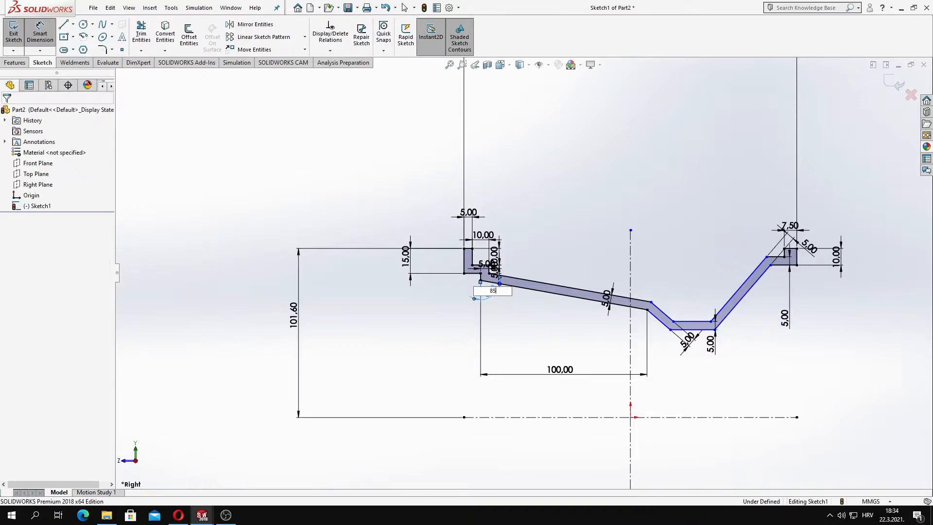
pyautogui.write('85')
pyautogui.press('Return')
pyautogui.scroll(-3, 587, 294)
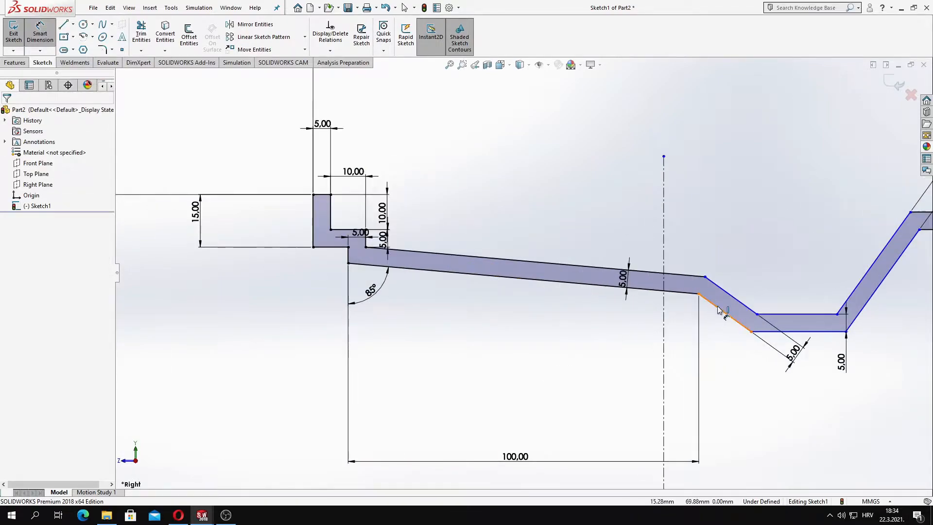
# Step: Dimension the angle between the lower long sloped line and the adjoining short sloped line as 30°
pyautogui.press('Escape')
pyautogui.click(796, 362)
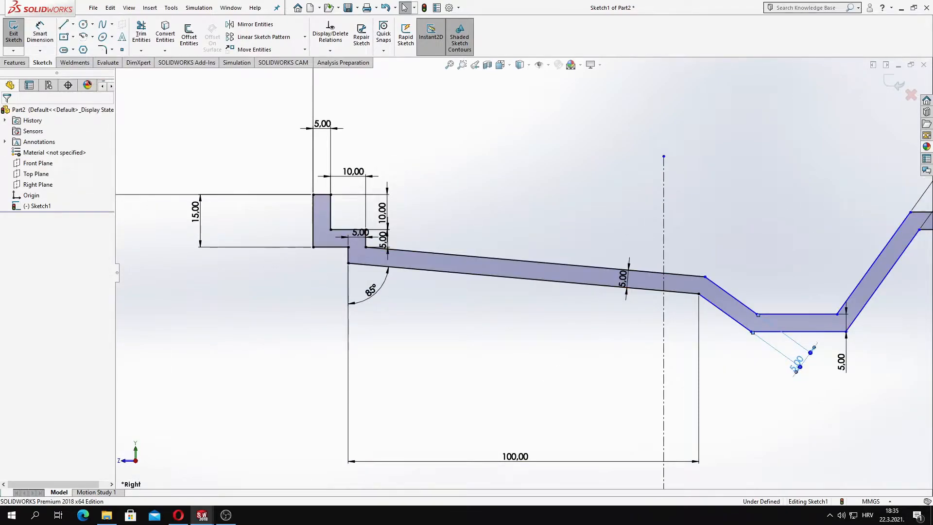
pyautogui.click(40, 35)
pyautogui.click(680, 292)
pyautogui.click(736, 319)
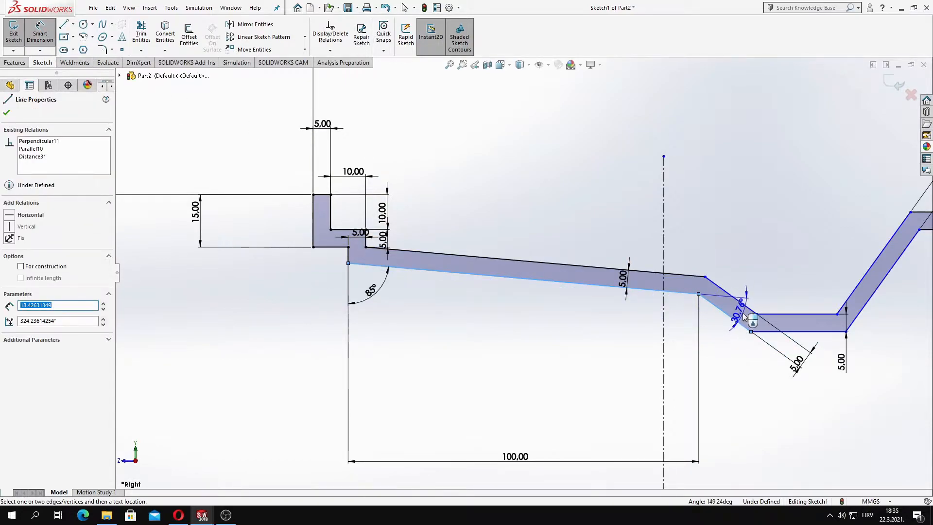
pyautogui.click(745, 316)
pyautogui.write('30')
pyautogui.press('Return')
# Step: Try to dimension the angle between the steep sloped line and the lower horizontal line of the short flange
pyautogui.scroll(2, 787, 318)
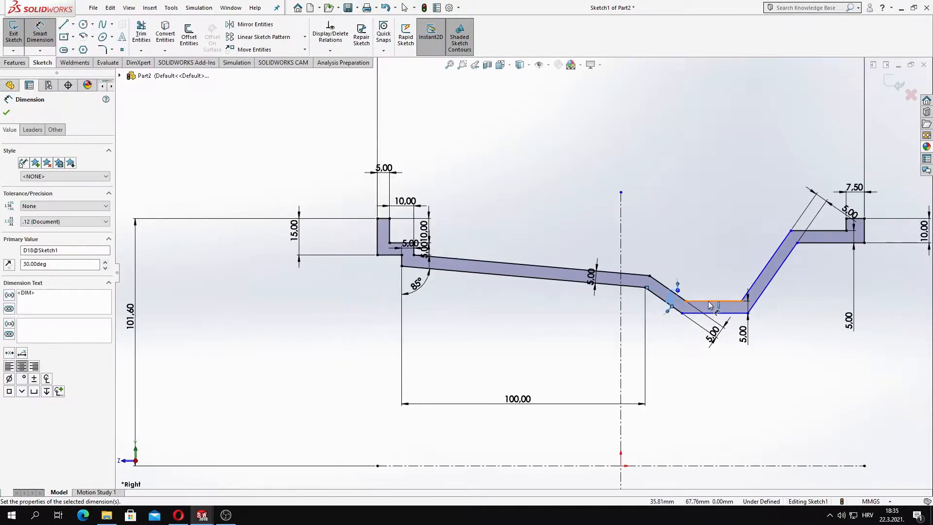
pyautogui.scroll(-4, 730, 309)
pyautogui.scroll(2, 729, 308)
pyautogui.click(725, 211)
pyautogui.click(755, 196)
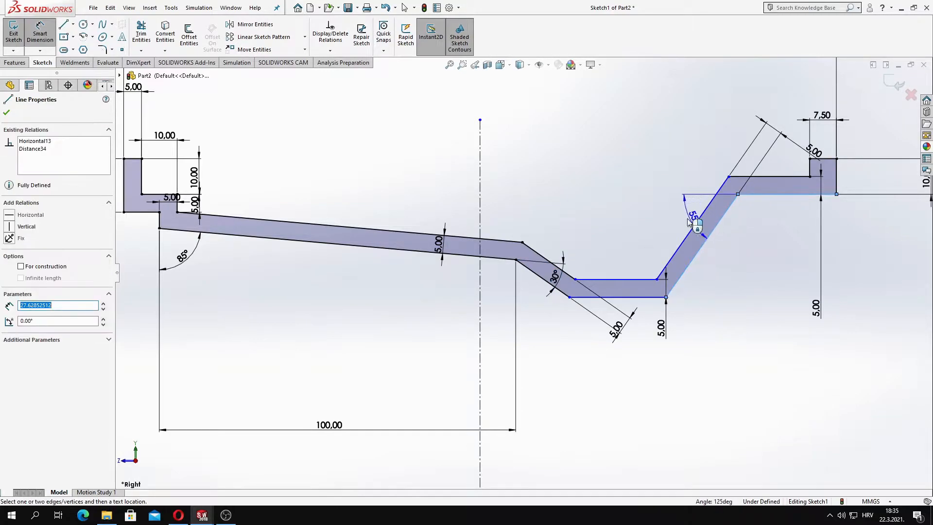
pyautogui.click(674, 220)
pyautogui.click(340, 161)
pyautogui.scroll(2, 562, 265)
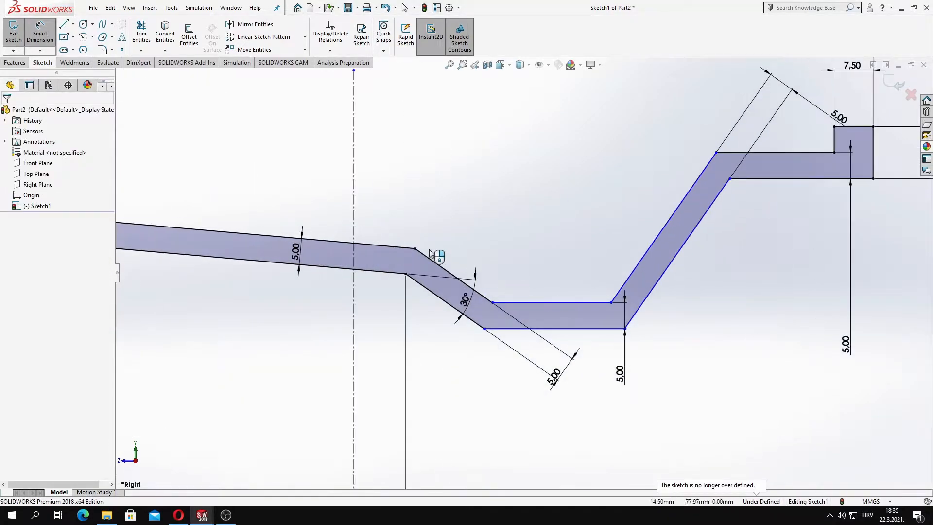
# Step: Dimension the horizontal bottom line between the two slopes as 25 mm
pyautogui.scroll(-2, 563, 265)
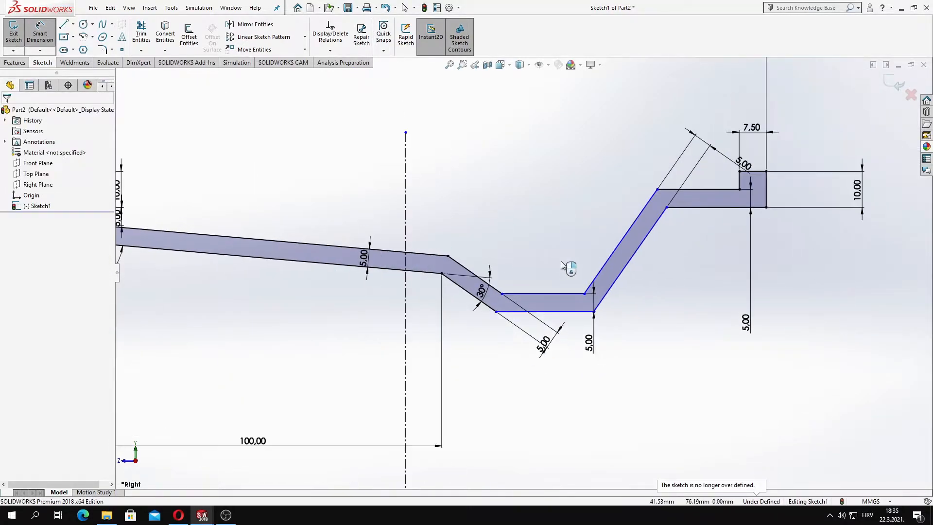
pyautogui.click(496, 312)
pyautogui.click(593, 311)
pyautogui.click(553, 430)
pyautogui.write('25')
pyautogui.press('Return')
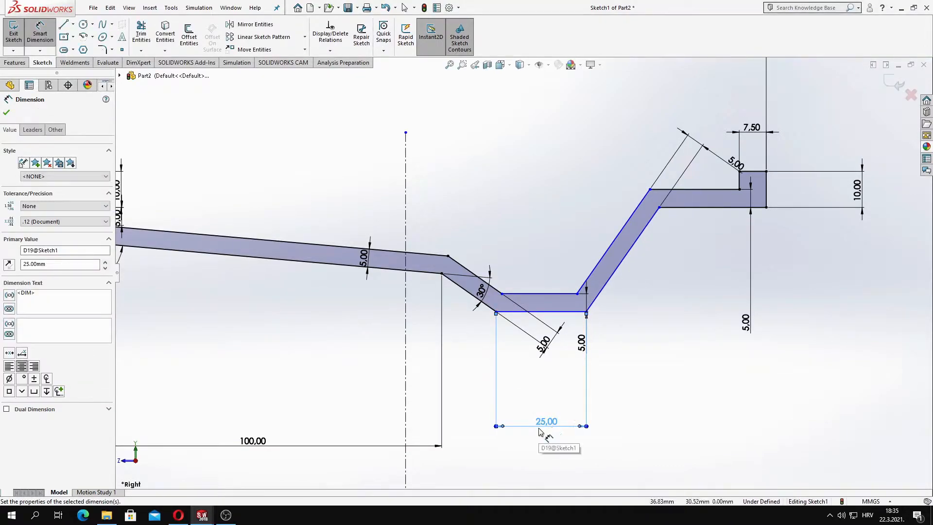
# Step: Dimension the horizontal distance between the ends of the upper steep sloped line as 20 mm
pyautogui.click(577, 294)
pyautogui.click(649, 189)
pyautogui.write('20')
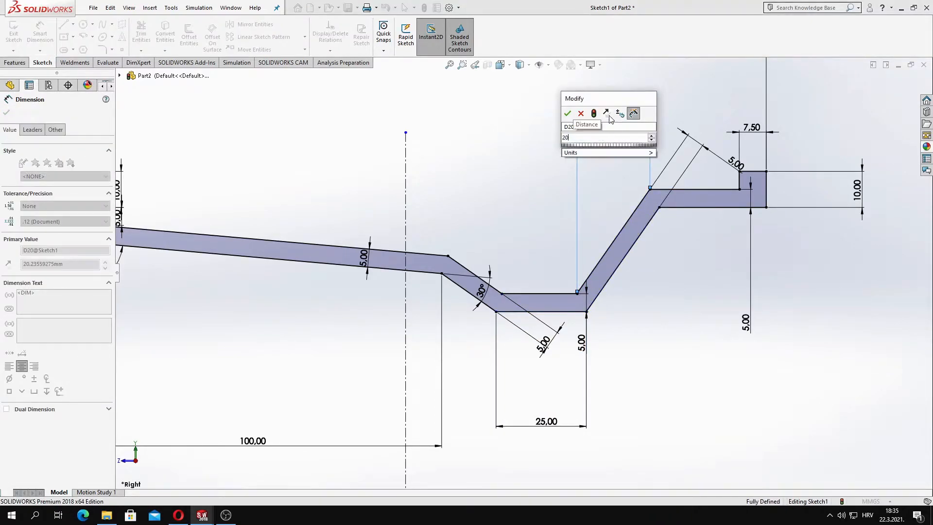
pyautogui.press('Return')
pyautogui.scroll(-4, 543, 249)
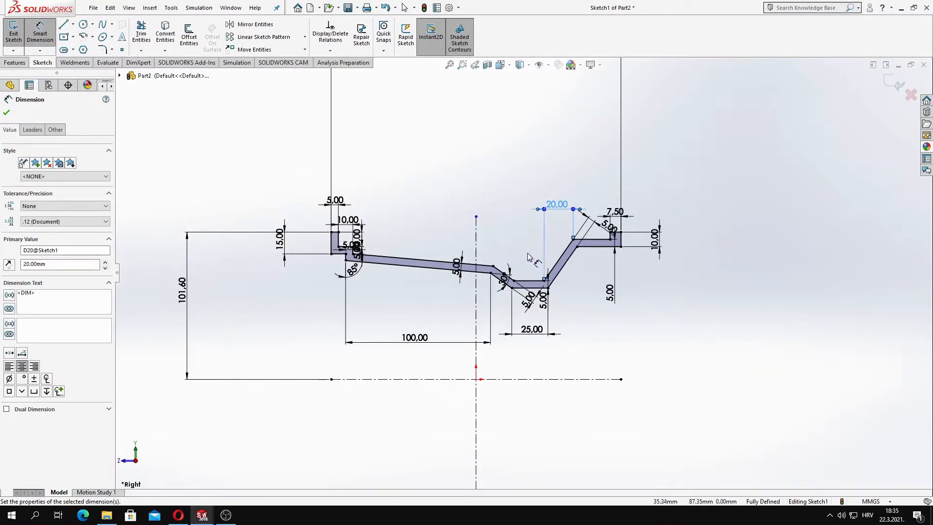
# Step: Select five corners of the stepped flange at the long slope's end for 2.5 mm sketch fillets
pyautogui.scroll(6, 376, 242)
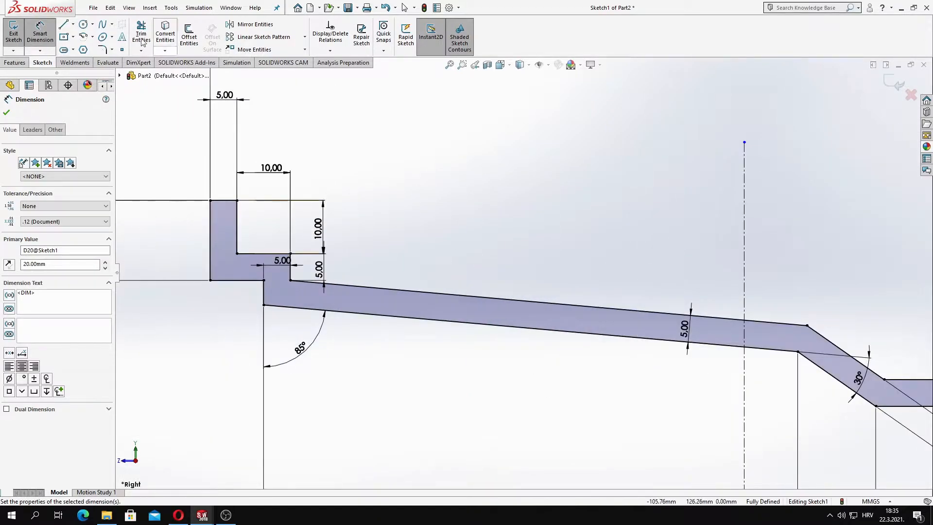
pyautogui.click(102, 50)
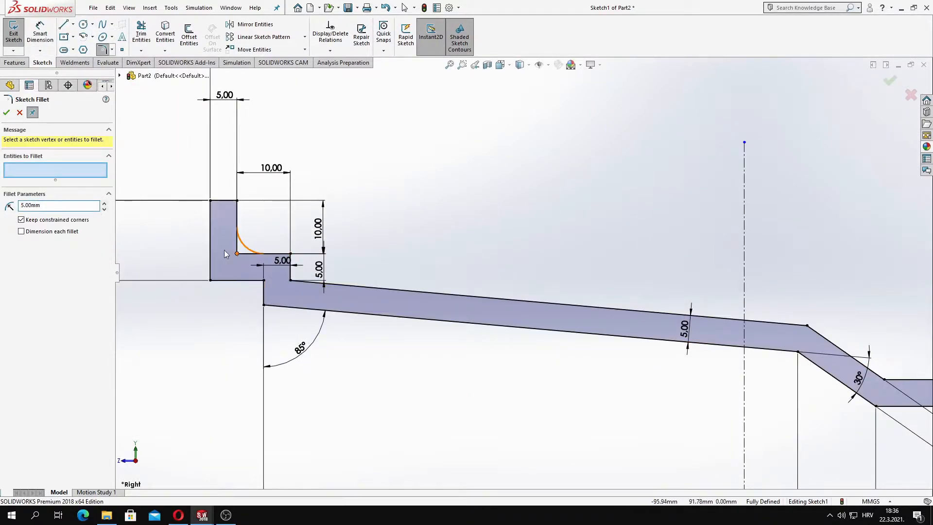
pyautogui.click(237, 253)
pyautogui.click(290, 253)
pyautogui.click(291, 281)
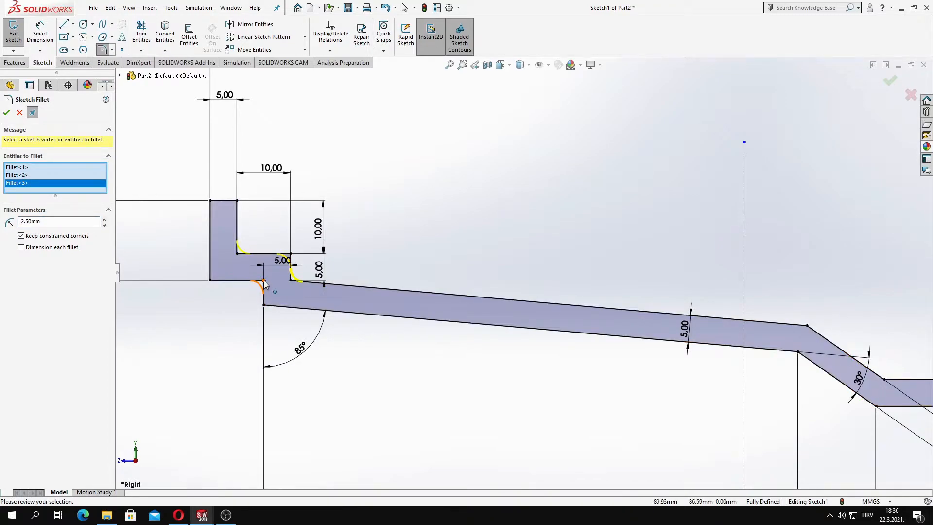
pyautogui.click(211, 280)
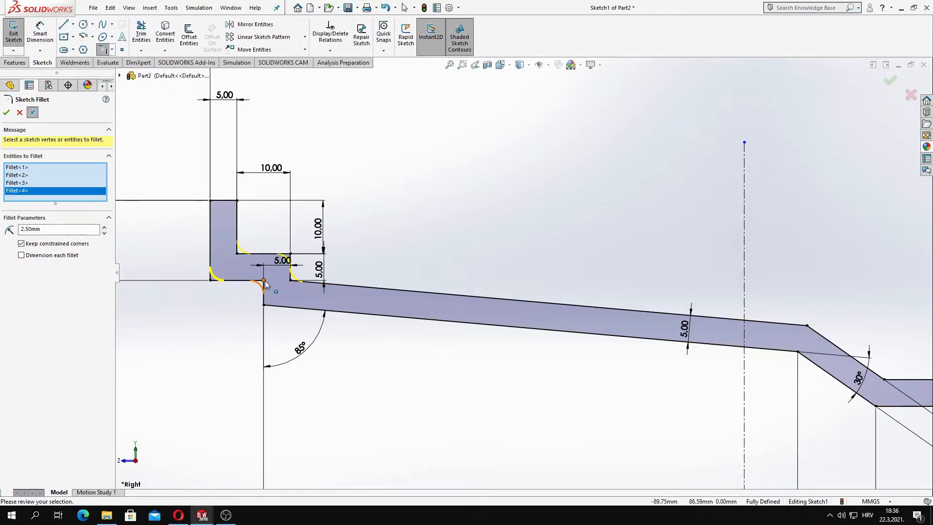
pyautogui.click(263, 281)
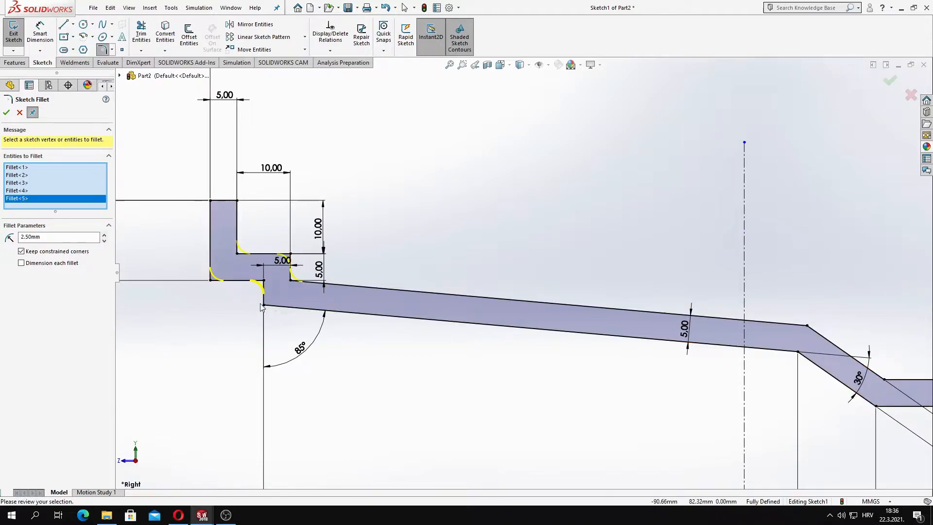
# Step: Add the eight inner and outer corners along the long slope, bottom flat and steep slope to the 2.5 mm fillets
pyautogui.scroll(2, 441, 346)
pyautogui.scroll(-5, 714, 331)
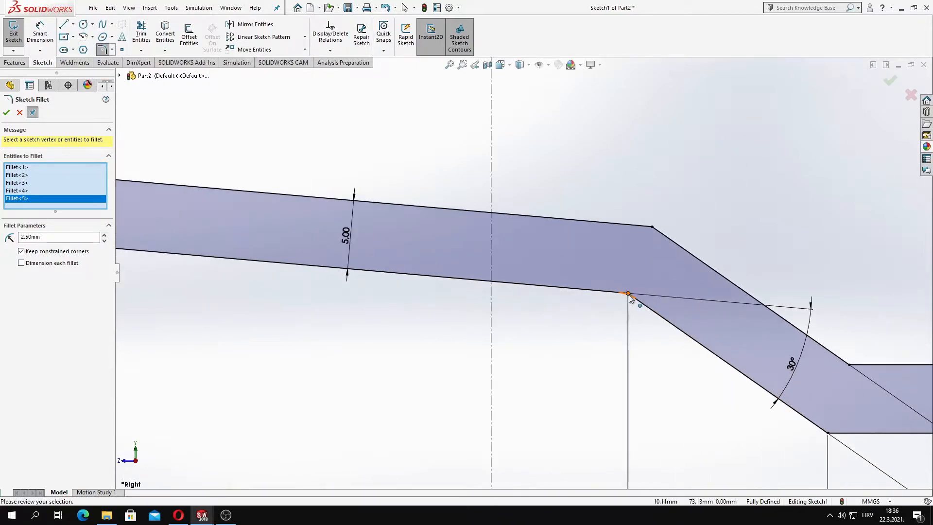
pyautogui.click(627, 294)
pyautogui.click(652, 225)
pyautogui.click(826, 430)
pyautogui.click(848, 364)
pyautogui.scroll(5, 845, 365)
pyautogui.click(768, 310)
pyautogui.click(784, 335)
pyautogui.scroll(2, 800, 303)
pyautogui.click(782, 208)
pyautogui.click(773, 191)
pyautogui.scroll(-1, 865, 199)
pyautogui.scroll(3, 855, 213)
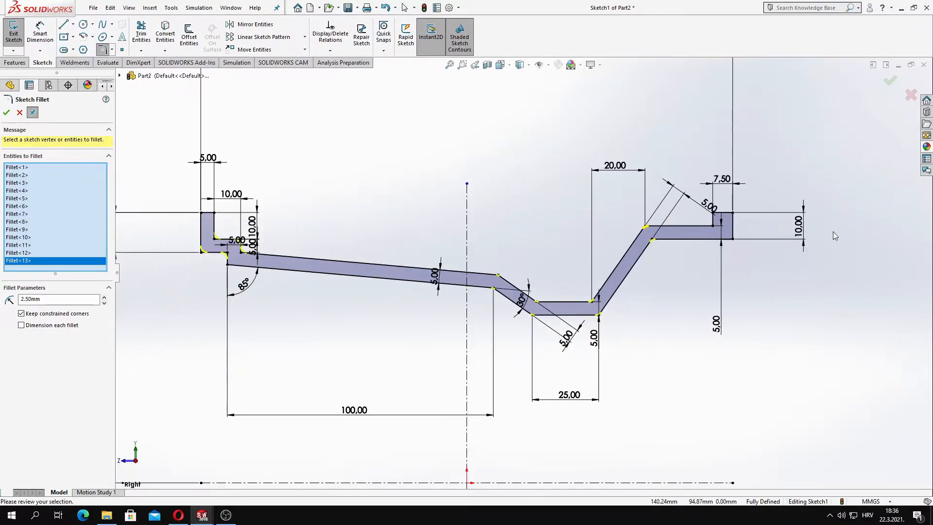
# Step: Add the outer lower corner and inner step corner of the short flange and apply all 2.5 mm sketch fillets
pyautogui.click(735, 243)
pyautogui.scroll(-2, 726, 234)
pyautogui.click(690, 225)
pyautogui.scroll(4, 666, 233)
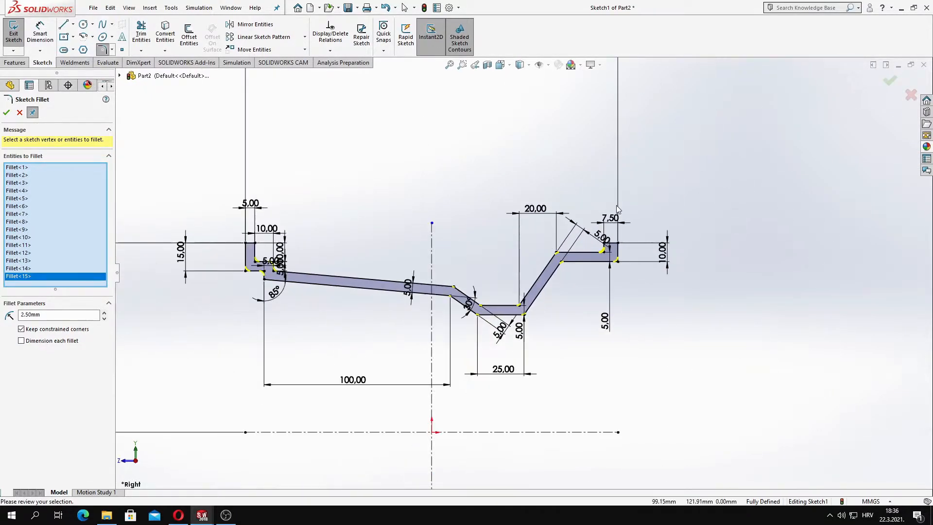
pyautogui.press('Return')
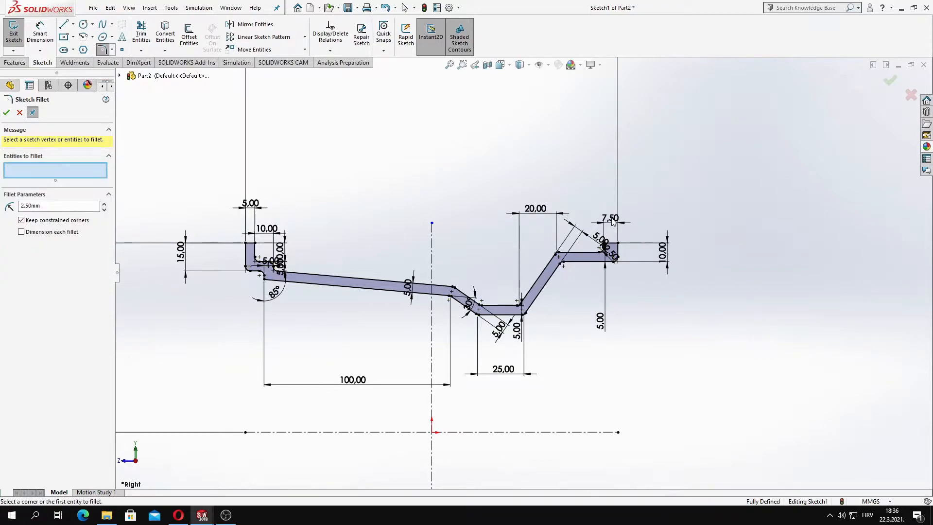
# Step: Set the width of the short flange's upright to 5 mm
pyautogui.scroll(-3, 611, 221)
pyautogui.press('Escape')
pyautogui.click(577, 251)
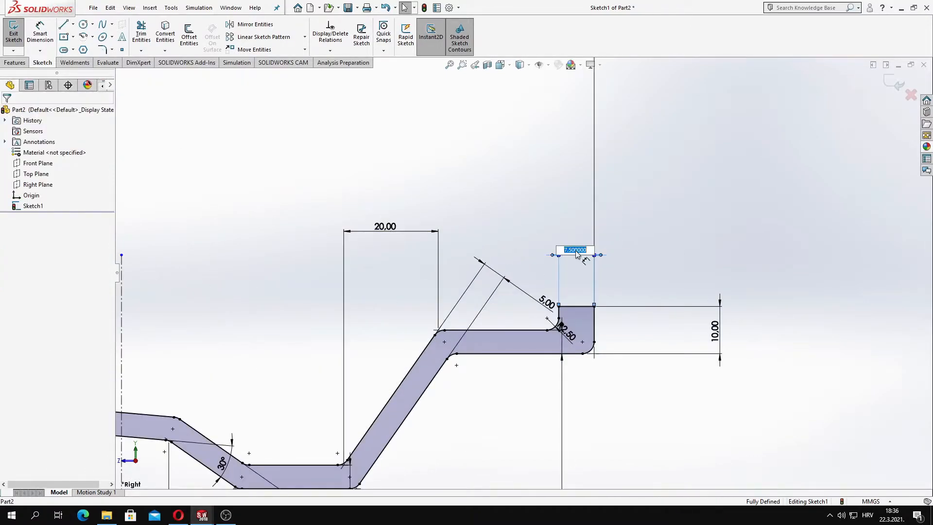
pyautogui.write('5')
pyautogui.press('Return')
# Step: Move the bottom flat's 5 mm thickness dimension outside the profile, beyond the steep slope
pyautogui.scroll(5, 491, 309)
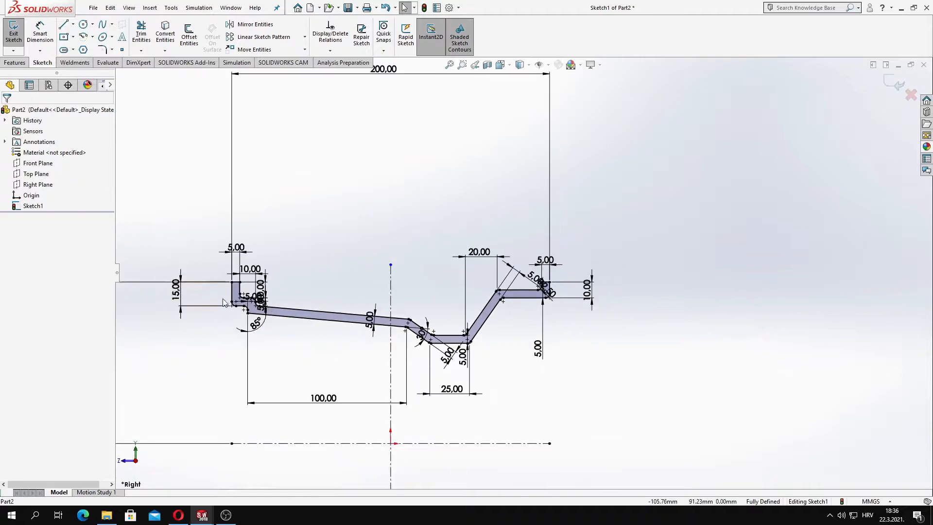
pyautogui.scroll(-8, 419, 341)
pyautogui.scroll(4, 433, 361)
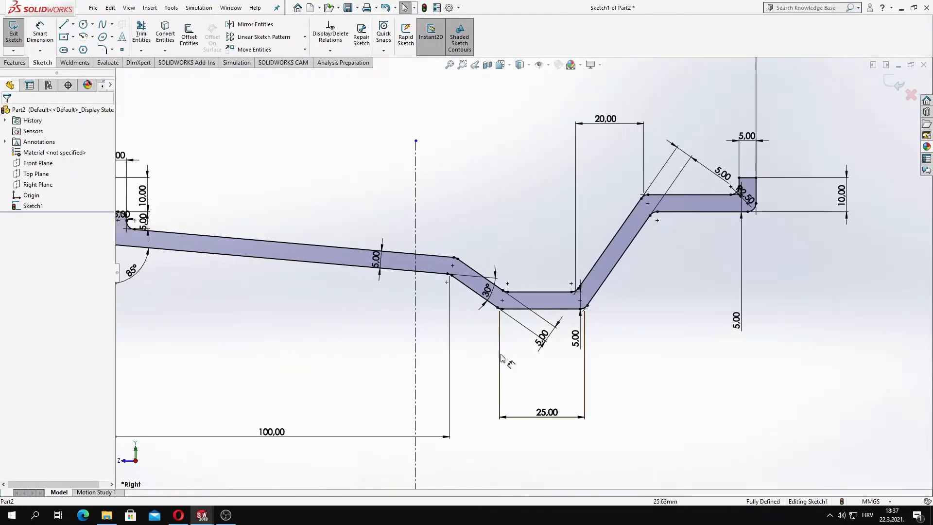
pyautogui.scroll(-2, 457, 293)
pyautogui.scroll(-8, 446, 273)
pyautogui.scroll(11, 413, 260)
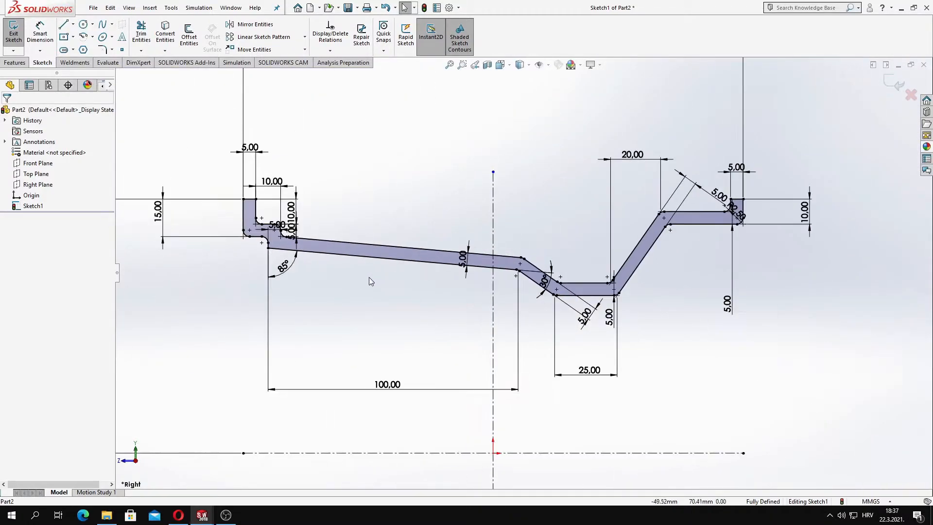
pyautogui.scroll(-2, 372, 275)
pyautogui.moveTo(674, 326); pyautogui.dragTo(732, 324)
pyautogui.click(700, 360)
pyautogui.scroll(2, 675, 359)
# Step: Revolve the profile 360° about the horizontal centerline into a solid rim
pyautogui.click(15, 63)
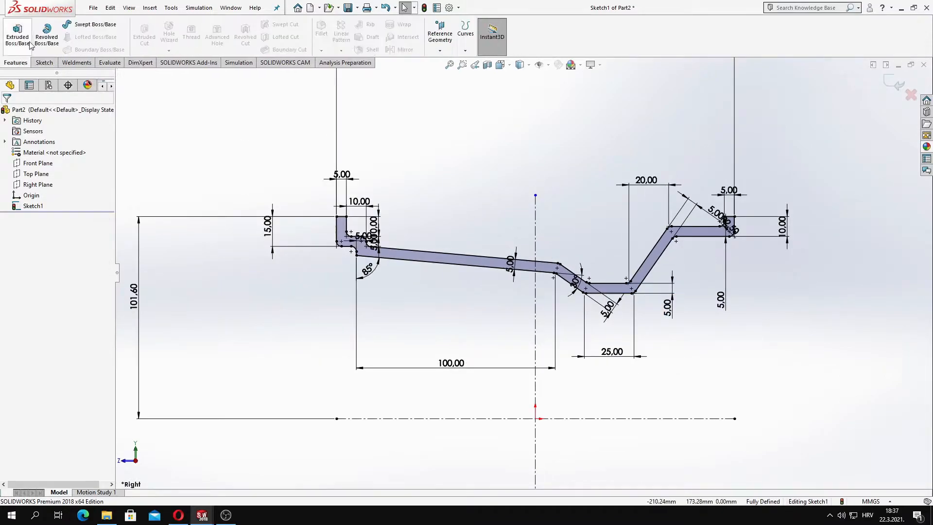
pyautogui.click(46, 36)
pyautogui.scroll(-2, 521, 260)
pyautogui.click(583, 330)
pyautogui.scroll(4, 544, 322)
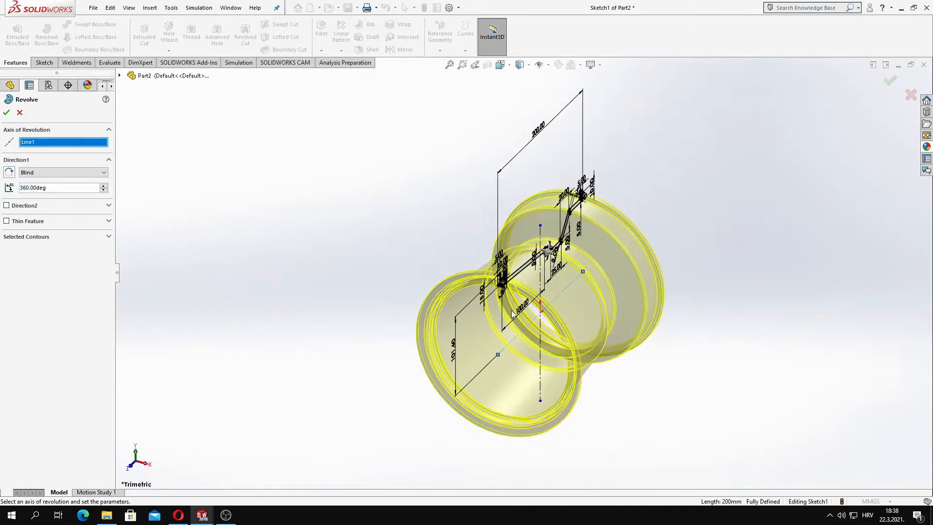
pyautogui.click(8, 113)
# Step: Reopen the revolve's sketch for editing and set the bottom flat's length to 60 mm
pyautogui.moveTo(325, 221); pyautogui.dragTo(269, 288, button='middle')
pyautogui.click(271, 288)
pyautogui.scroll(-3, 546, 287)
pyautogui.moveTo(563, 259)
pyautogui.mouseDown(button='middle')
pyautogui.moveTo(573, 118)
pyautogui.moveTo(573, 187)
pyautogui.mouseUp(button='middle')
pyautogui.scroll(3, 573, 187)
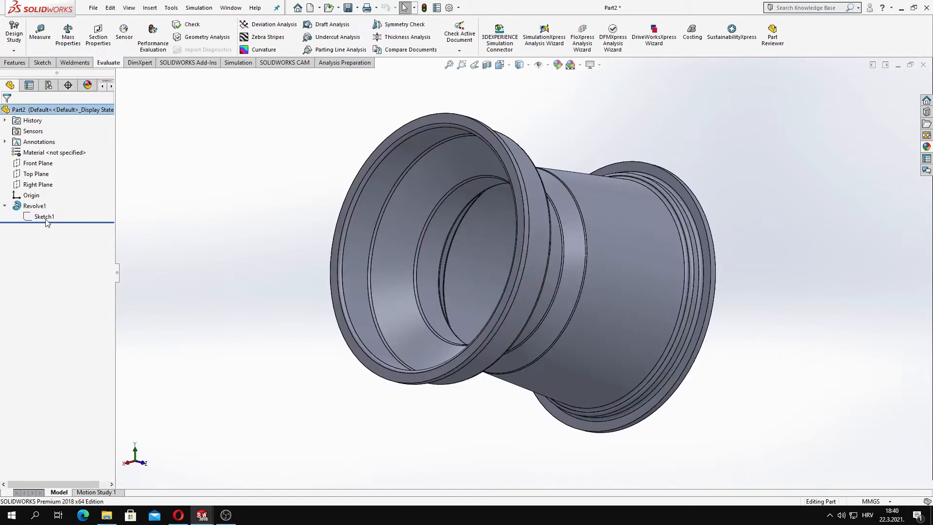
pyautogui.moveTo(233, 238)
pyautogui.mouseDown(button='middle')
pyautogui.moveTo(418, 271)
pyautogui.moveTo(454, 258)
pyautogui.mouseUp(button='middle')
pyautogui.scroll(-3, 568, 212)
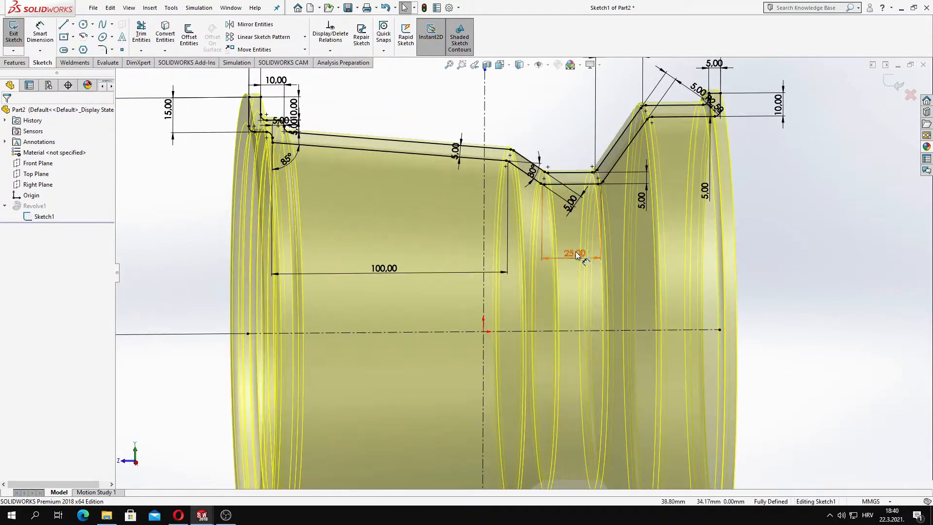
pyautogui.doubleClick(575, 253)
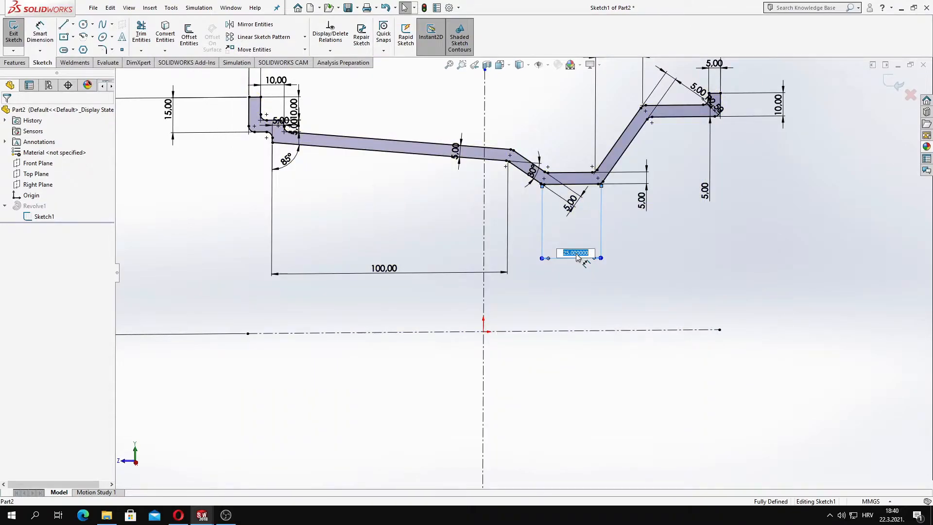
pyautogui.press('Return')
# Step: Set the horizontal length of the long sloped wall to 80 mm and exit the sketch to rebuild the rim
pyautogui.scroll(3, 583, 265)
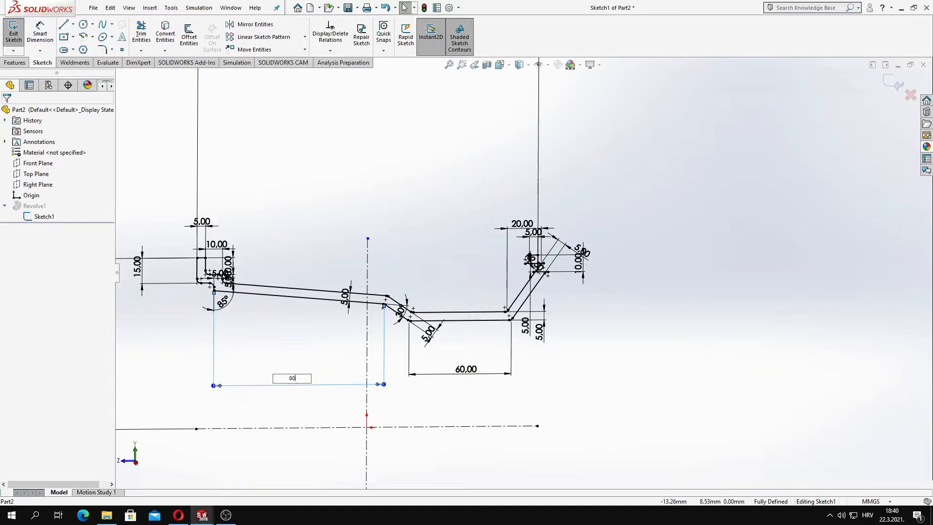
pyautogui.press('Return')
pyautogui.scroll(3, 421, 306)
pyautogui.scroll(-4, 422, 306)
pyautogui.scroll(4, 422, 307)
pyautogui.click(895, 84)
pyautogui.moveTo(770, 195)
pyautogui.mouseDown(button='middle')
pyautogui.moveTo(597, 264)
pyautogui.moveTo(687, 369)
pyautogui.moveTo(673, 295)
pyautogui.moveTo(477, 345)
pyautogui.moveTo(569, 328)
pyautogui.moveTo(488, 320)
pyautogui.mouseUp(button='middle')
# Step: Reopen the revolve's sketch and round a top corner of each end flange with 2.5 mm sketch fillets
pyautogui.rightClick(43, 216)
pyautogui.click(45, 188)
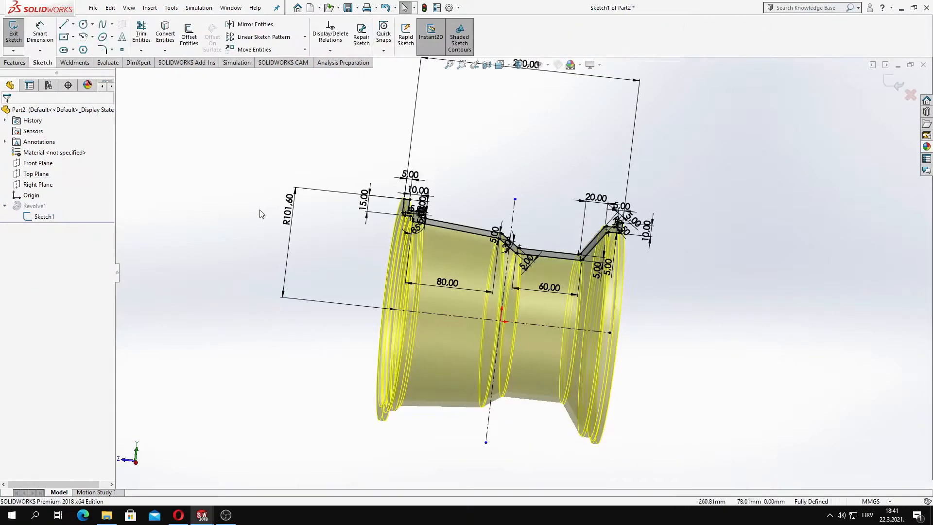
pyautogui.scroll(-5, 383, 198)
pyautogui.click(102, 50)
pyautogui.click(447, 201)
pyautogui.scroll(6, 500, 218)
pyautogui.scroll(-9, 720, 271)
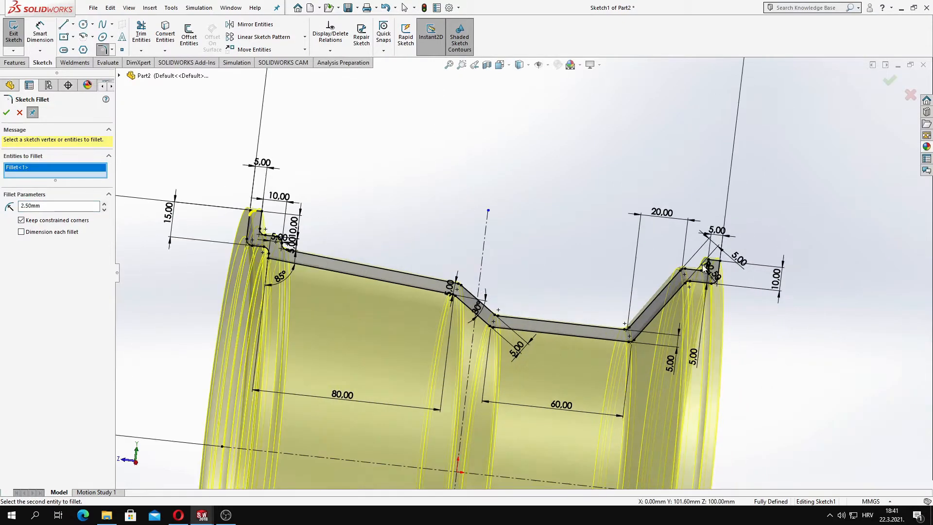
pyautogui.click(685, 260)
pyautogui.scroll(6, 682, 262)
pyautogui.press('Return')
pyautogui.scroll(4, 258, 268)
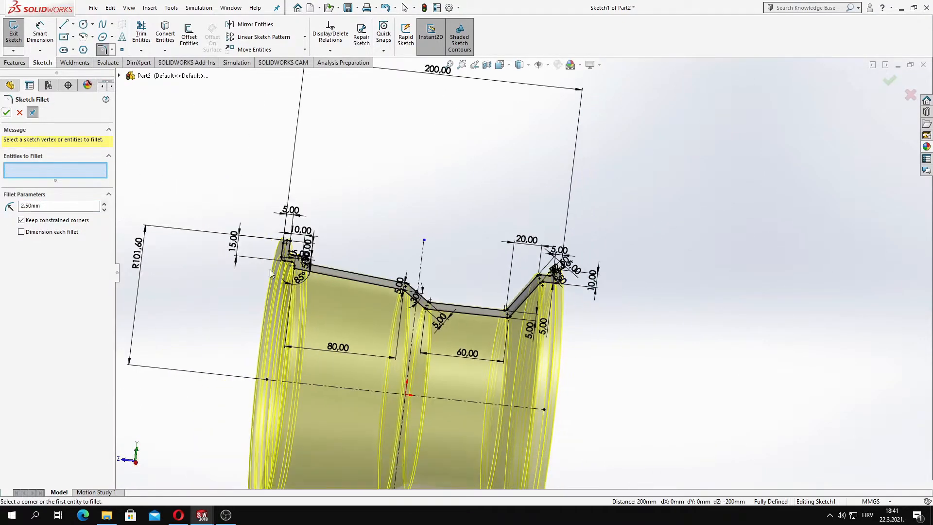
pyautogui.scroll(-3, 477, 308)
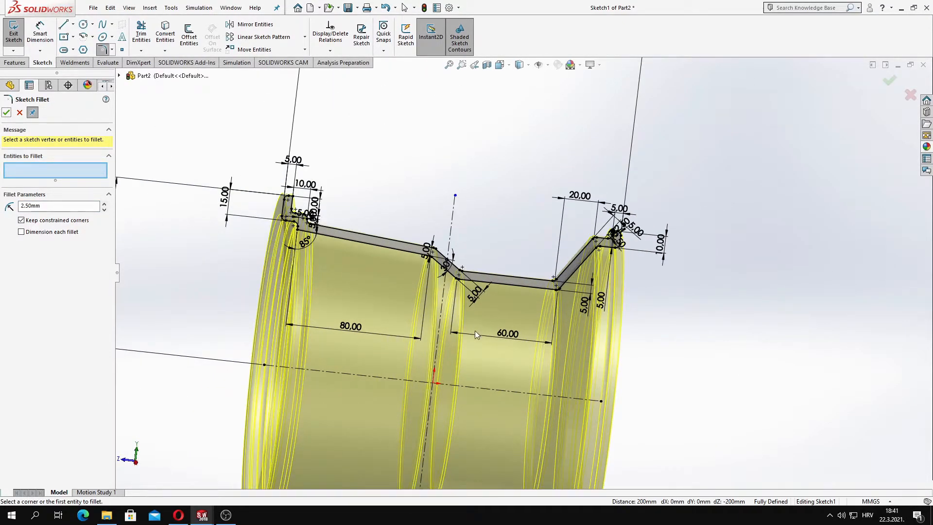
# Step: Leave the line command and orient the view square to the sketch in the Right view
pyautogui.click(63, 25)
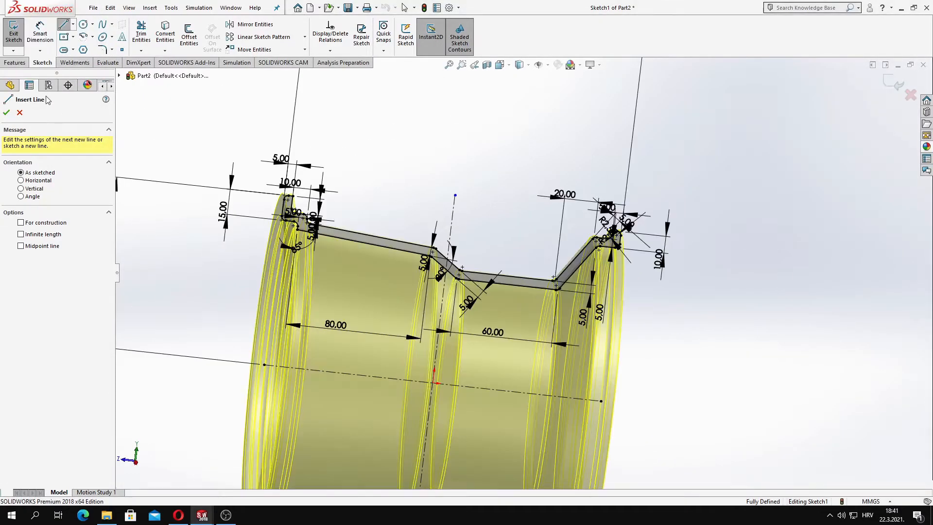
pyautogui.click(20, 113)
pyautogui.press('space')
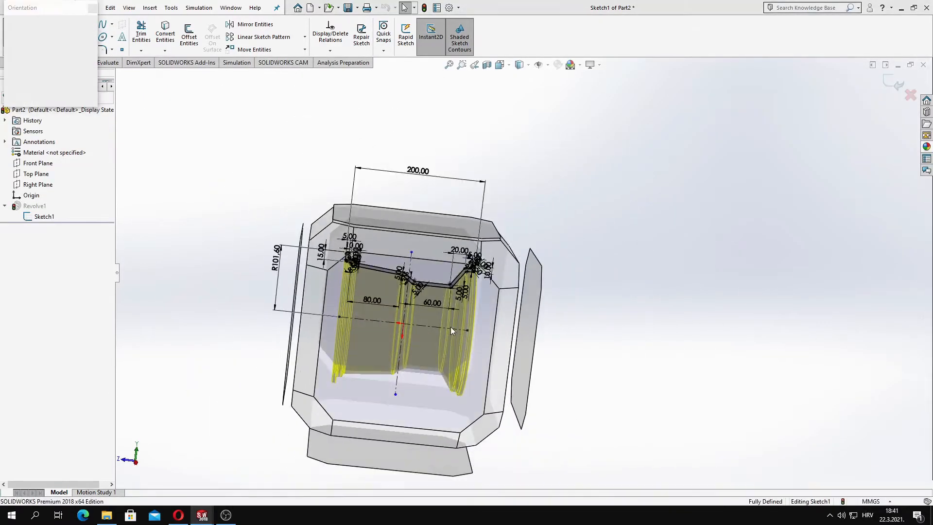
pyautogui.click(451, 328)
pyautogui.scroll(-2, 582, 341)
pyautogui.scroll(2, 567, 452)
pyautogui.scroll(-2, 566, 452)
pyautogui.scroll(1, 502, 218)
pyautogui.scroll(-1, 501, 207)
pyautogui.scroll(1, 503, 207)
pyautogui.scroll(-1, 507, 205)
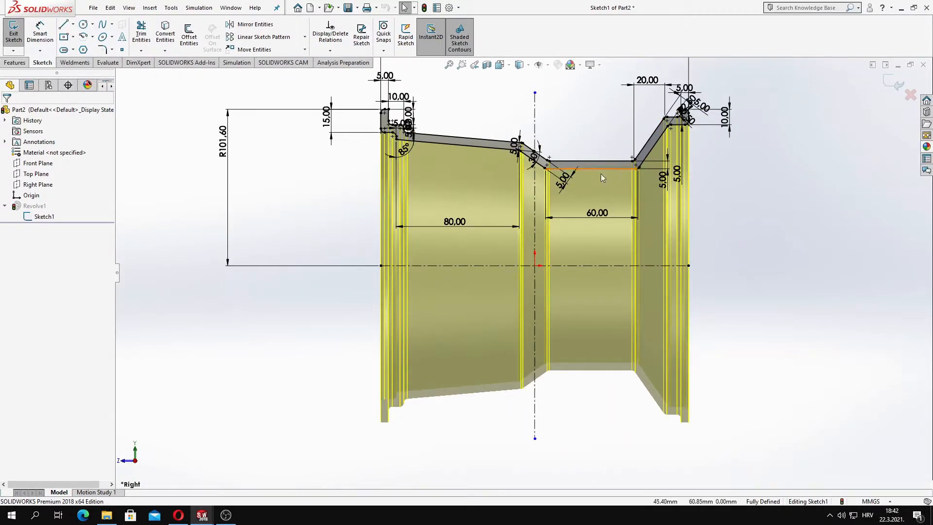
# Step: Draw a stepped line chain from the horizontal centerline, with a first step about 13.5 mm wide, ending in a slope to the bottom flat's underside
pyautogui.scroll(-1, 604, 167)
pyautogui.click(64, 24)
pyautogui.scroll(-2, 536, 288)
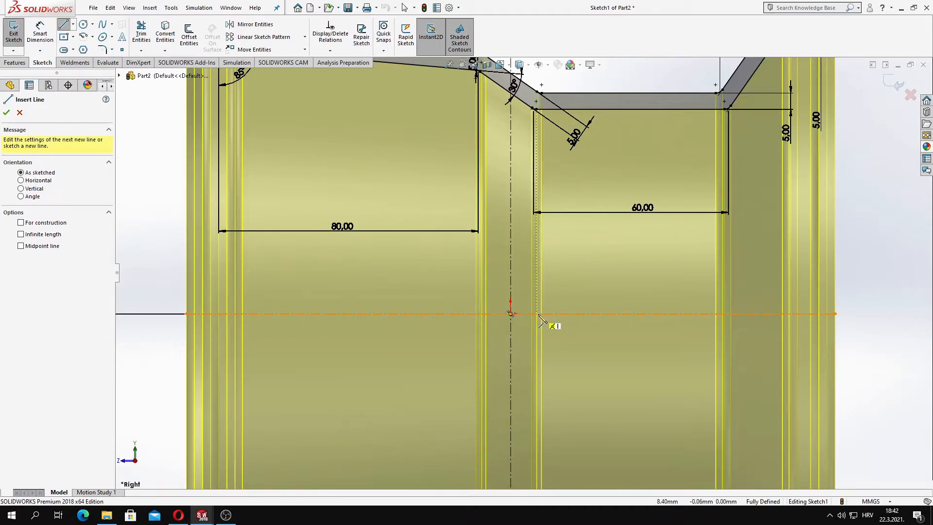
pyautogui.click(537, 314)
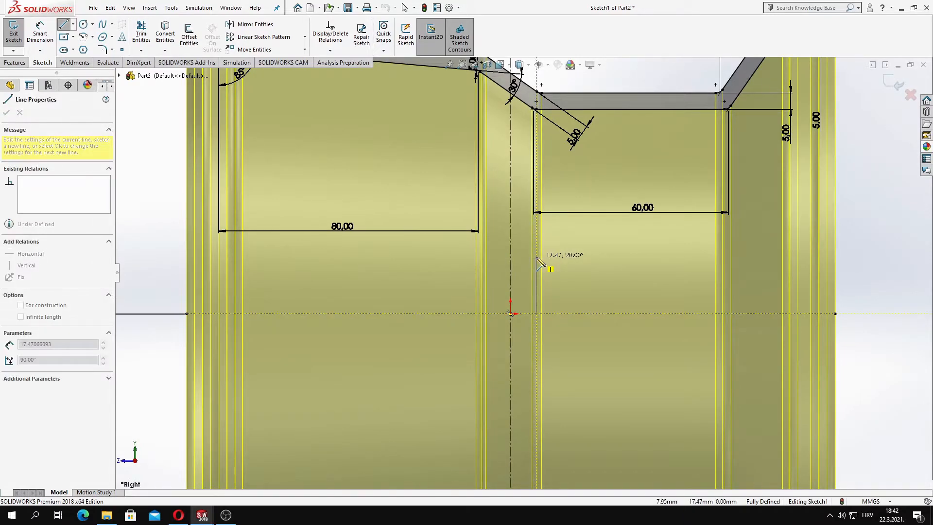
pyautogui.click(536, 243)
pyautogui.click(580, 244)
pyautogui.click(580, 203)
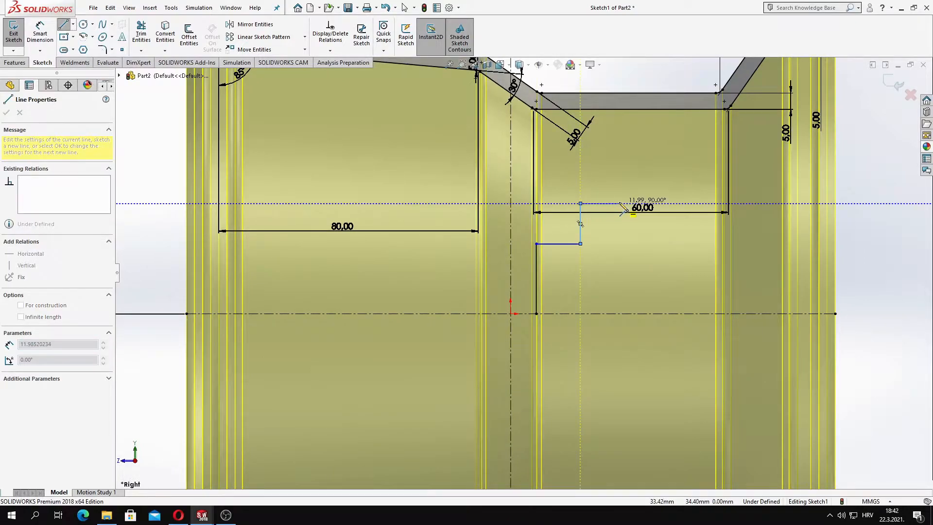
pyautogui.click(625, 203)
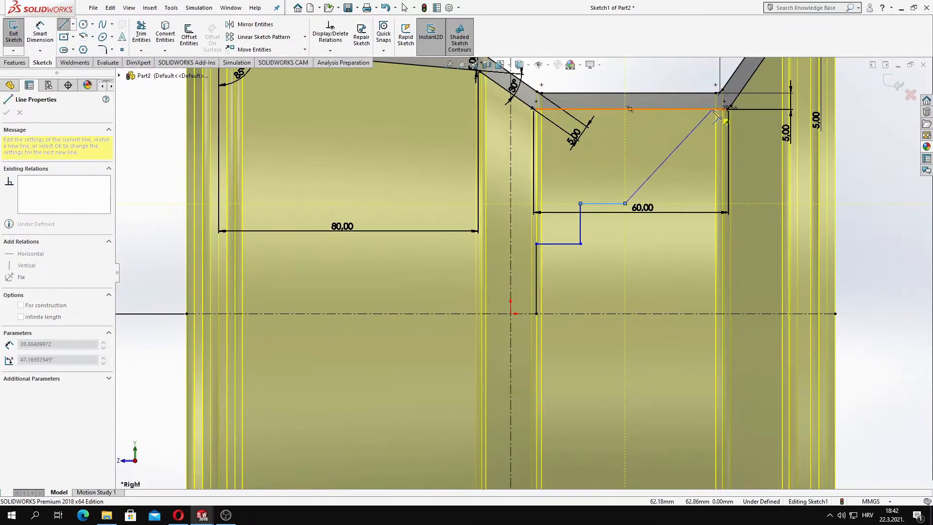
pyautogui.click(716, 110)
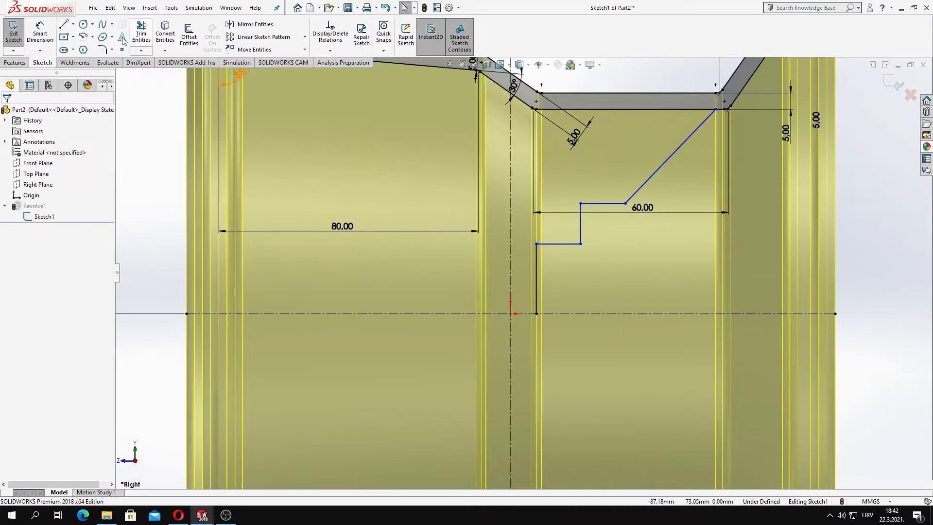
# Step: Draw a second, similar stepped line chain outboard of the first, running from the centerline to the outer end of the bottom flat's underside
pyautogui.click(564, 313)
pyautogui.click(565, 271)
pyautogui.click(609, 270)
pyautogui.click(610, 225)
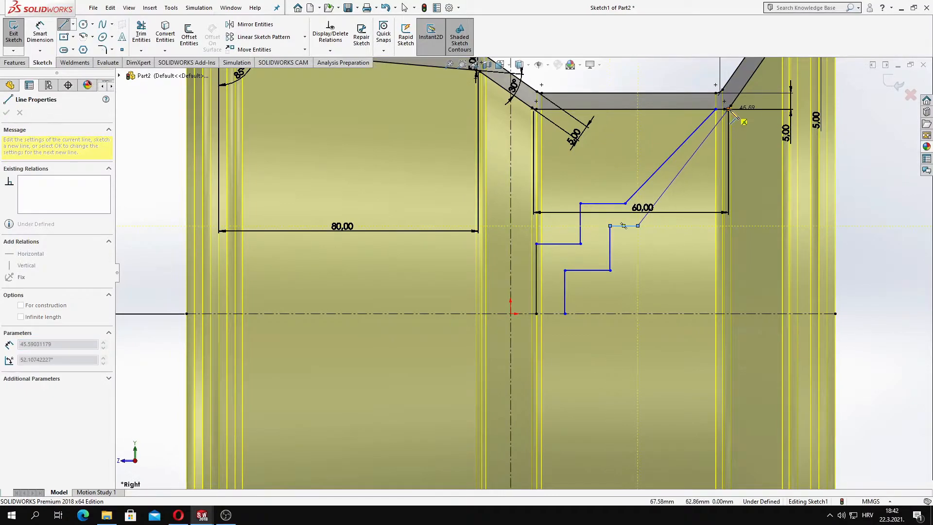
pyautogui.scroll(-5, 724, 106)
pyautogui.click(663, 153)
pyautogui.press('Escape')
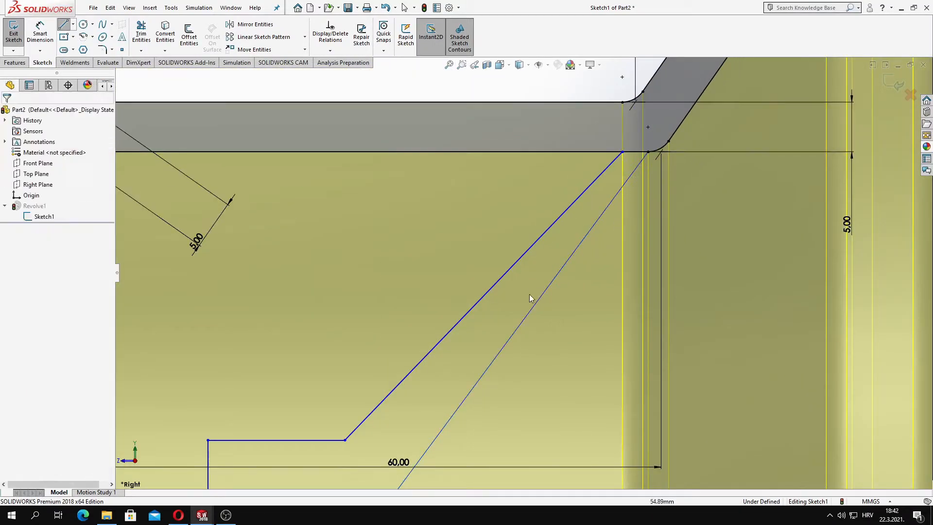
# Step: Dimension the two vertical hub lines rising from the centerline 5 mm apart
pyautogui.scroll(5, 535, 288)
pyautogui.scroll(-3, 479, 343)
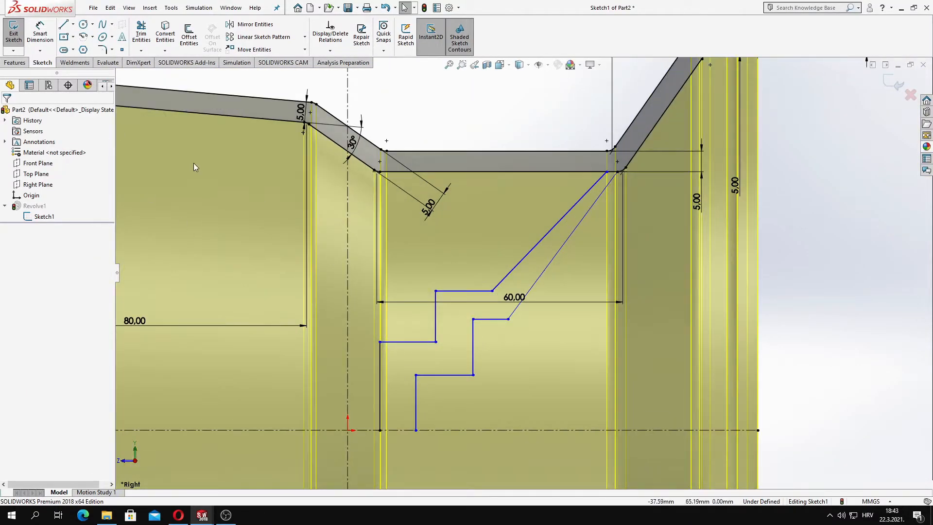
pyautogui.click(42, 35)
pyautogui.scroll(-4, 387, 434)
pyautogui.click(448, 376)
pyautogui.click(373, 381)
pyautogui.scroll(2, 403, 404)
pyautogui.click(448, 427)
pyautogui.write('5.00mm')
pyautogui.press('Return')
# Step: Dimension the two lower horizontal lines of the stepped hub profile 5 mm apart
pyautogui.scroll(3, 492, 292)
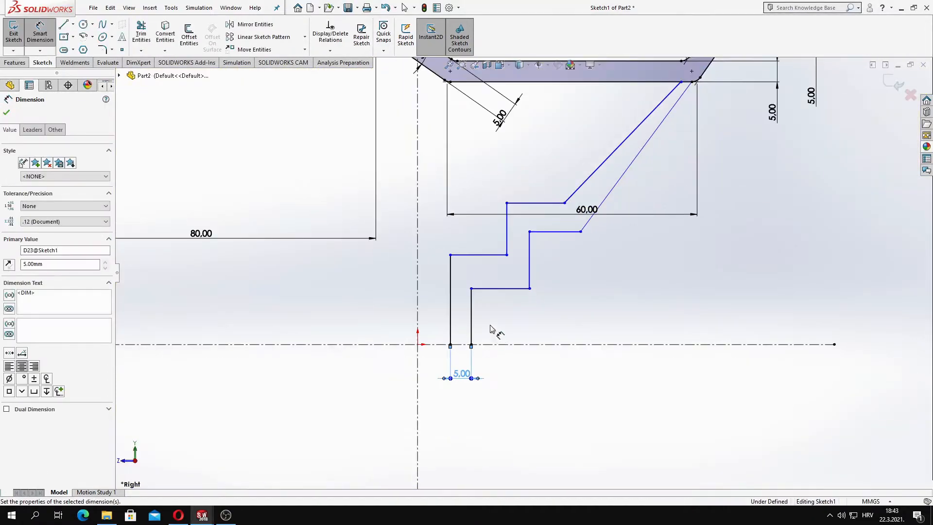
pyautogui.scroll(1, 503, 306)
pyautogui.scroll(-4, 507, 287)
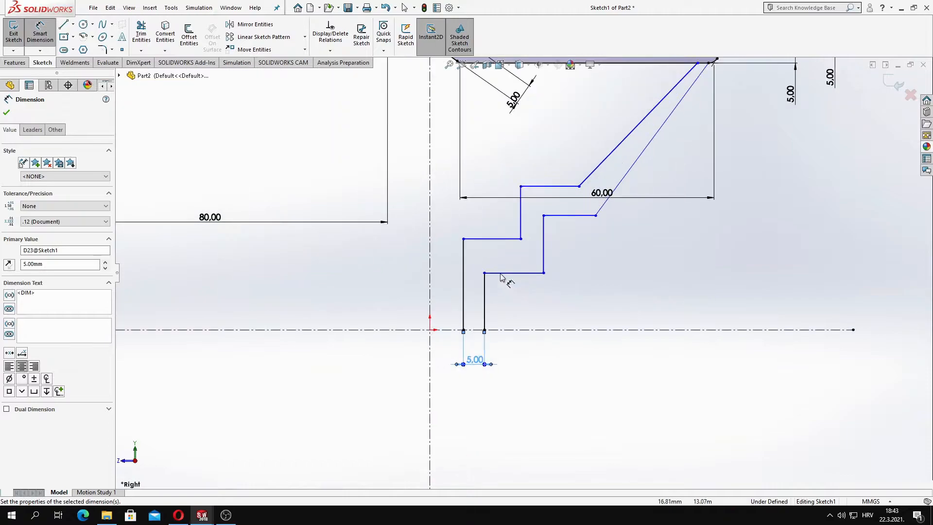
pyautogui.click(506, 272)
pyautogui.click(497, 238)
pyautogui.click(391, 254)
pyautogui.write('5')
pyautogui.press('Return')
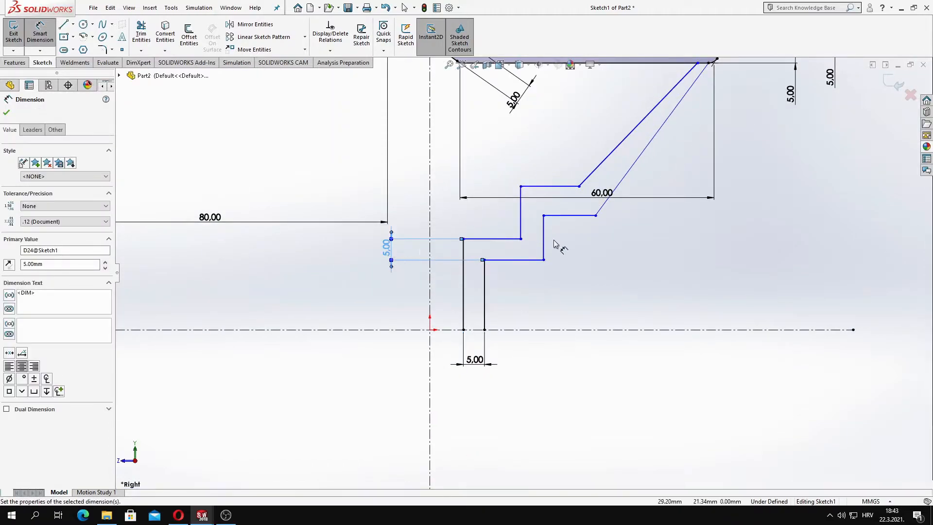
# Step: Dimension the two vertical lines of the hub profile's upper step 5 mm apart
pyautogui.click(543, 235)
pyautogui.click(521, 221)
pyautogui.click(532, 160)
pyautogui.write('5')
pyautogui.press('Return')
pyautogui.press('Escape')
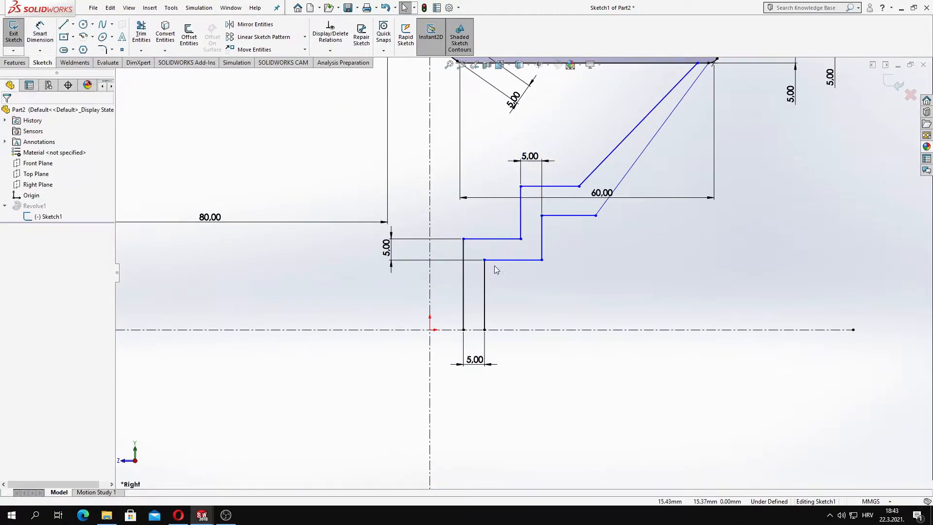
# Step: Dimension the two upper horizontal lines of the stepped hub profile 5 mm apart
pyautogui.click(40, 33)
pyautogui.click(566, 216)
pyautogui.click(564, 186)
pyautogui.click(496, 204)
pyautogui.write('5')
pyautogui.press('Return')
pyautogui.press('Escape')
# Step: Make the two sloped spoke lines parallel and dimension them 5 mm apart
pyautogui.click(655, 132)
pyautogui.keyDown('ctrl'); pyautogui.click(630, 132); pyautogui.keyUp('ctrl')
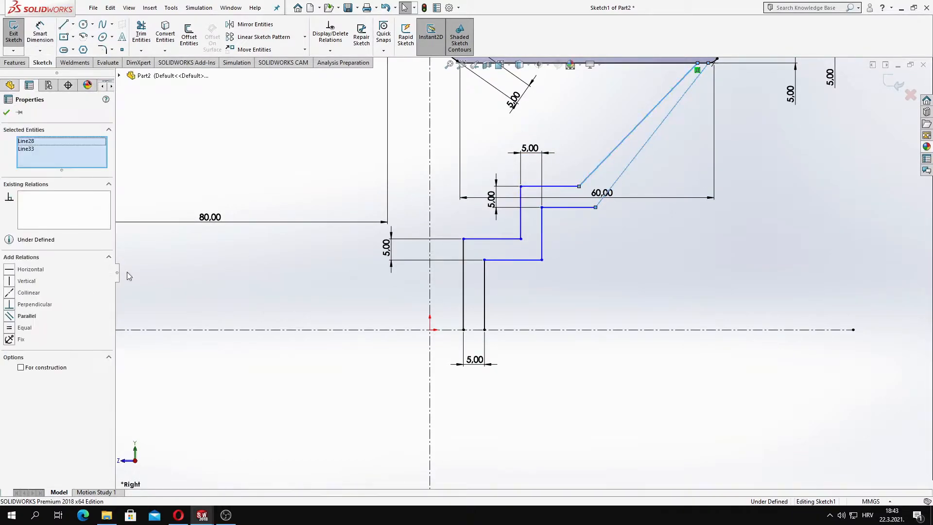
pyautogui.click(34, 315)
pyautogui.press('Escape')
pyautogui.click(41, 33)
pyautogui.click(668, 95)
pyautogui.click(668, 96)
pyautogui.click(675, 175)
pyautogui.write('5')
pyautogui.press('Return')
pyautogui.press('Escape')
# Step: Dimension the horizontal distance between the hub's inboard vertical line and the upper step's inboard vertical line as 40 mm
pyautogui.press('z')
pyautogui.click(40, 33)
pyautogui.click(473, 292)
pyautogui.click(521, 229)
pyautogui.click(504, 419)
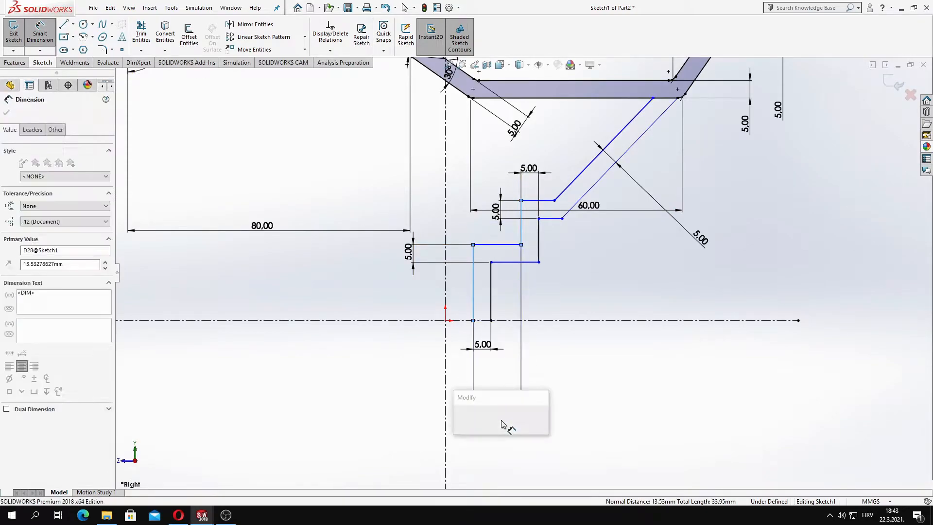
pyautogui.write('40.00mm')
pyautogui.press('Return')
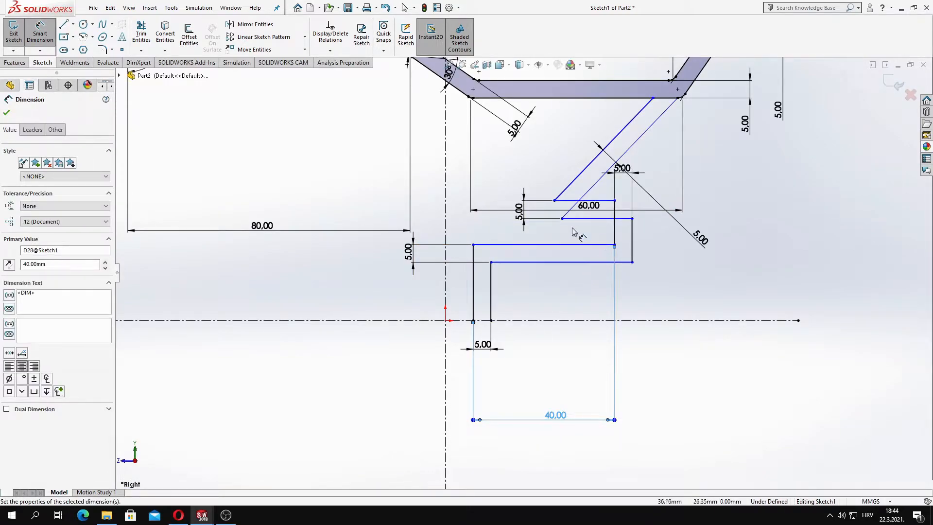
pyautogui.press('Escape')
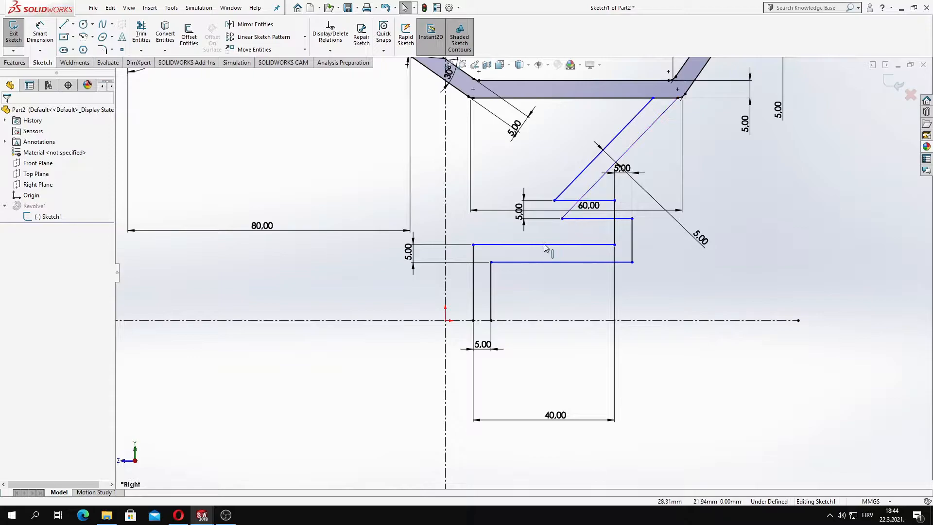
# Step: Move the sloped lines' lower ends outboard past the upper step and dimension that step's overall horizontal width as 15 mm
pyautogui.moveTo(562, 218); pyautogui.dragTo(639, 198)
pyautogui.click(40, 33)
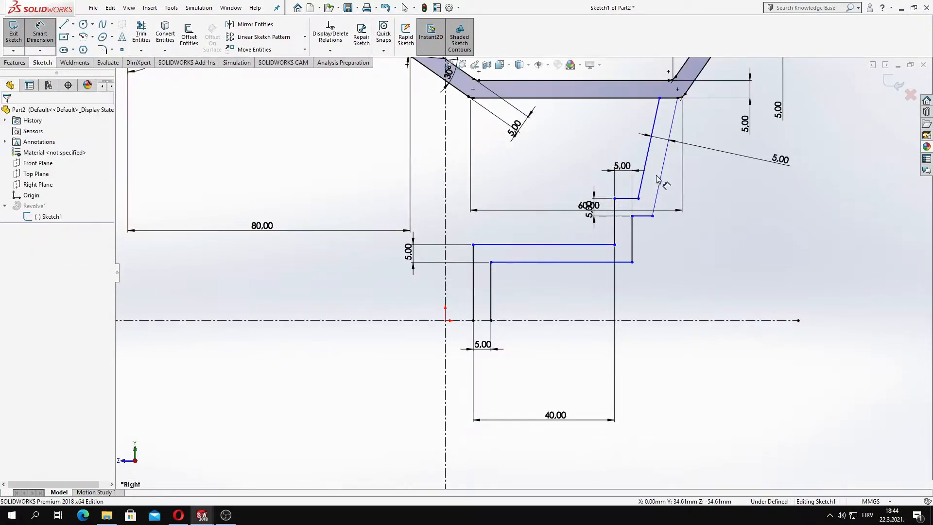
pyautogui.click(654, 216)
pyautogui.click(615, 225)
pyautogui.click(642, 300)
pyautogui.write('15')
pyautogui.press('Return')
# Step: Dimension the height of the topmost horizontal hub line above the centerline as 70/2 (35 mm)
pyautogui.scroll(3, 638, 292)
pyautogui.scroll(-6, 622, 231)
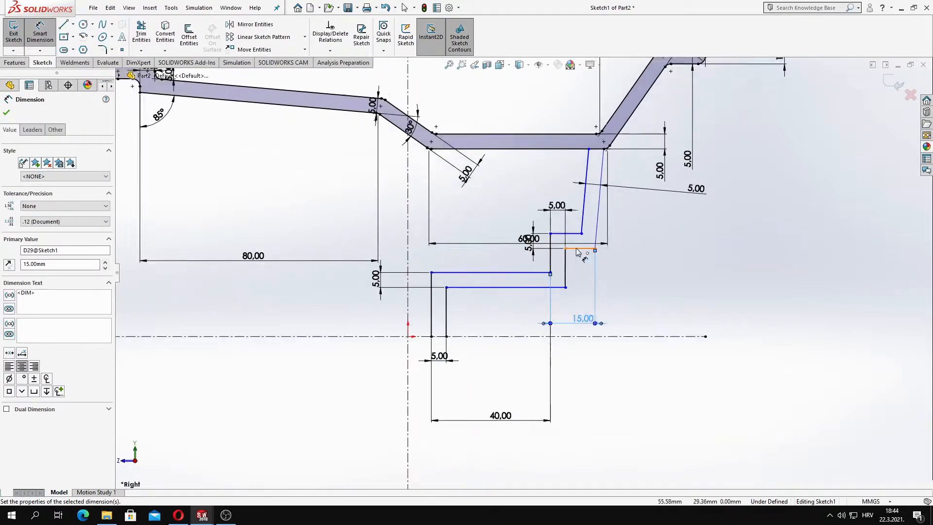
pyautogui.scroll(4, 564, 265)
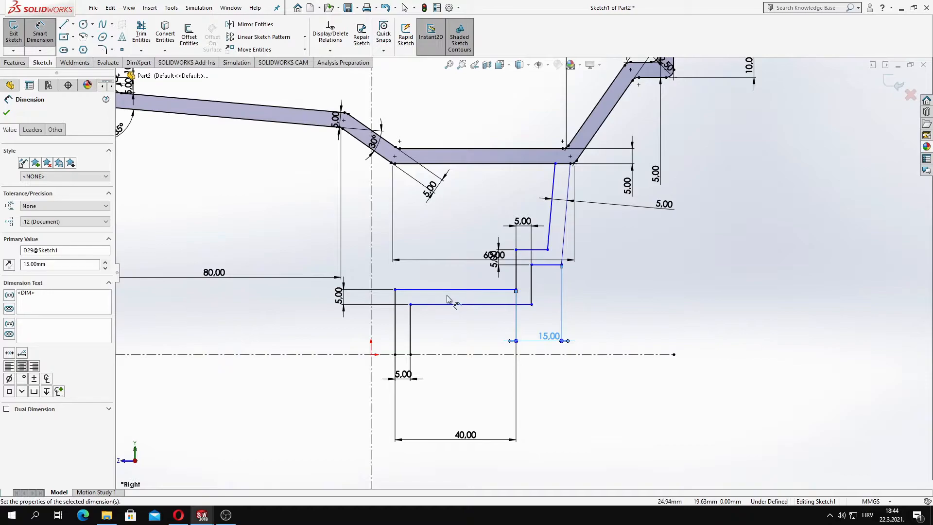
pyautogui.press('Escape')
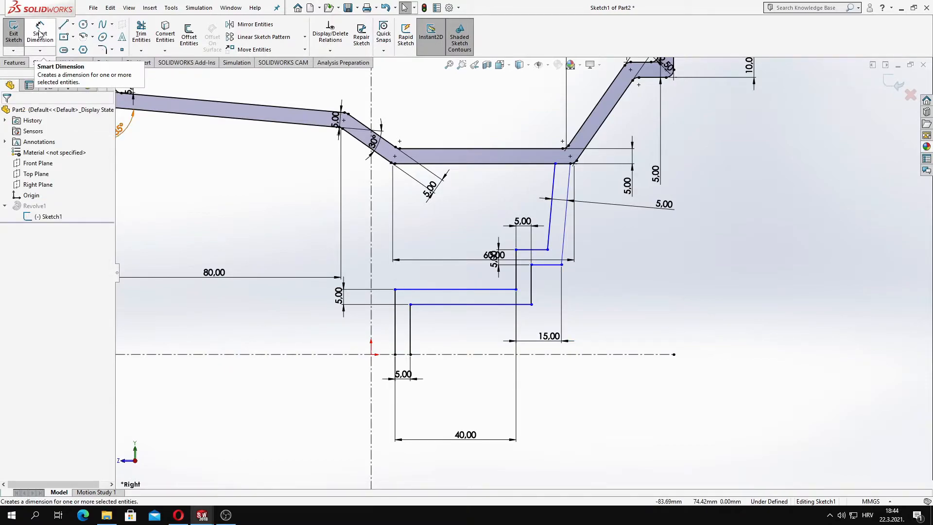
pyautogui.click(54, 36)
pyautogui.click(541, 249)
pyautogui.click(624, 305)
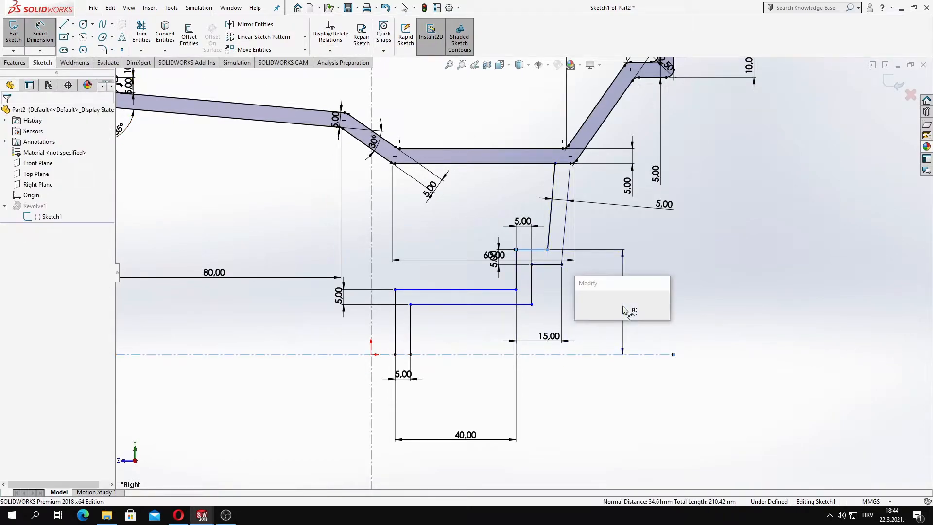
pyautogui.write('70/2')
pyautogui.press('Return')
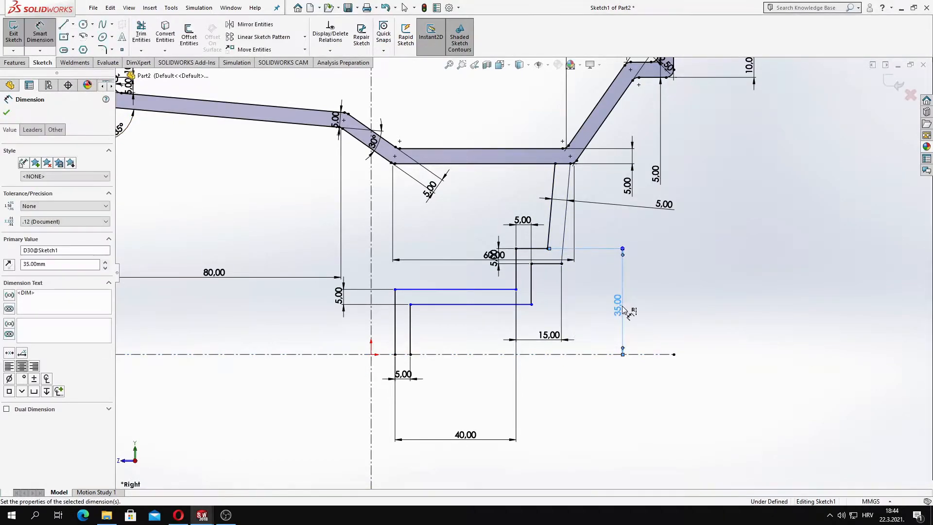
# Step: Dimension the height of the hub's long outer horizontal line above the centerline as 55/2 (27.5 mm)
pyautogui.press('Escape')
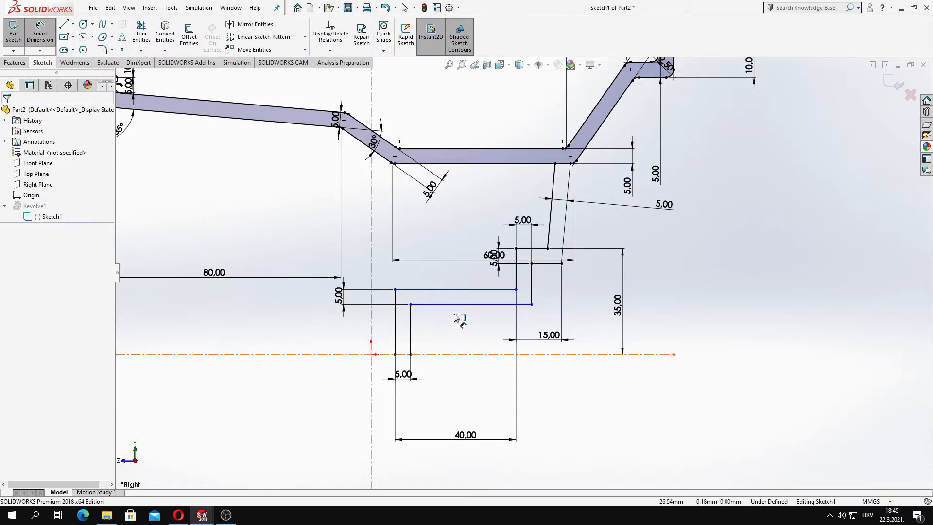
pyautogui.click(452, 354)
pyautogui.click(453, 290)
pyautogui.click(284, 317)
pyautogui.write('55/2')
pyautogui.press('Return')
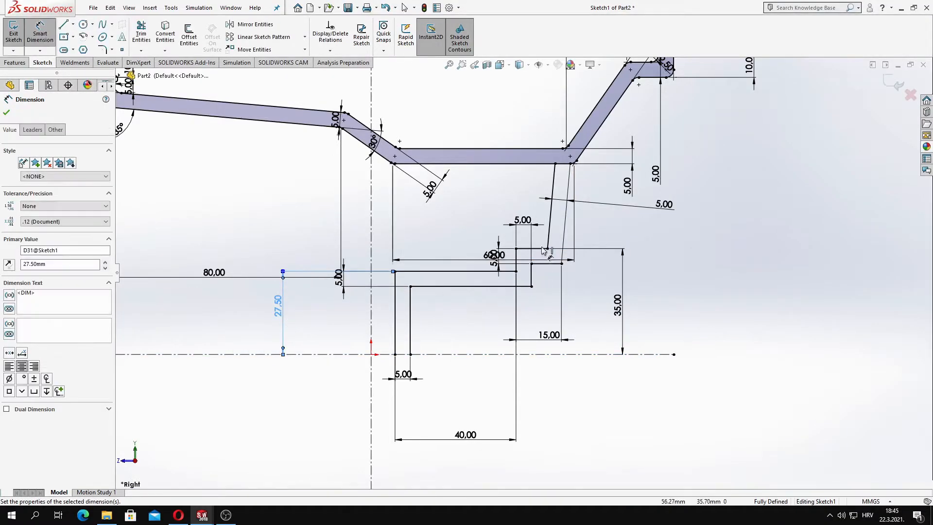
# Step: Reposition the 80 mm and 60 mm dimensions closer to the rim wall, clear of the hub profile
pyautogui.scroll(-2, 543, 254)
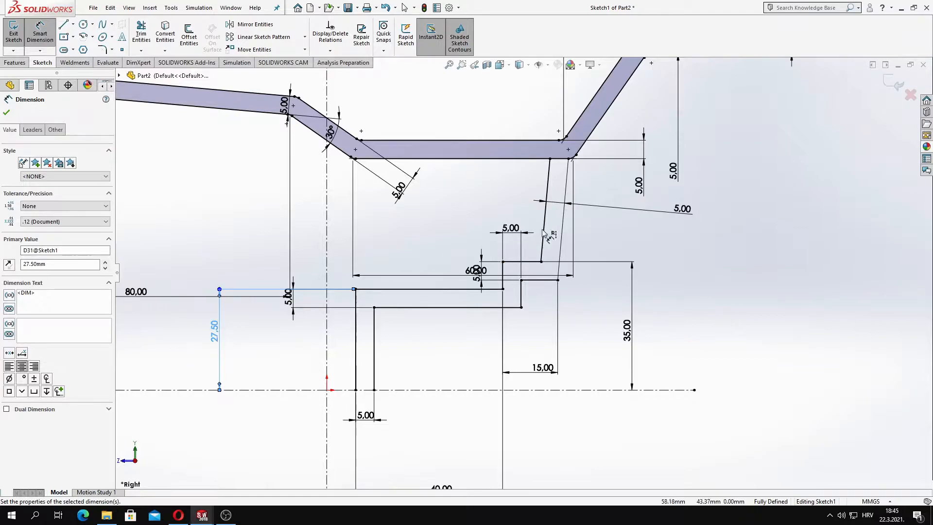
pyautogui.scroll(2, 543, 241)
pyautogui.scroll(-2, 418, 266)
pyautogui.moveTo(216, 304); pyautogui.dragTo(223, 227)
pyautogui.moveTo(564, 282); pyautogui.dragTo(545, 216)
pyautogui.scroll(2, 545, 216)
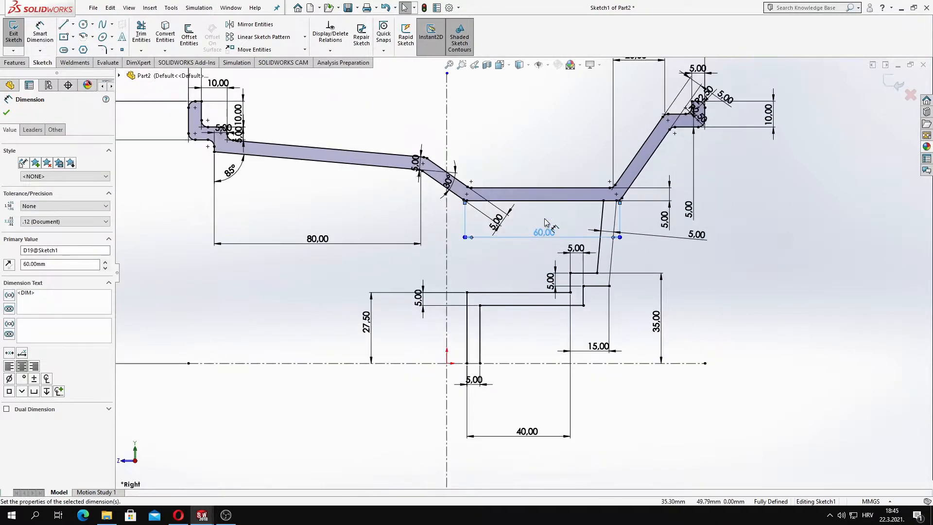
# Step: Set the long sloped wall's horizontal length to 75 mm and the bottom flat's length to 65 mm
pyautogui.doubleClick(323, 239)
pyautogui.write('75')
pyautogui.press('Return')
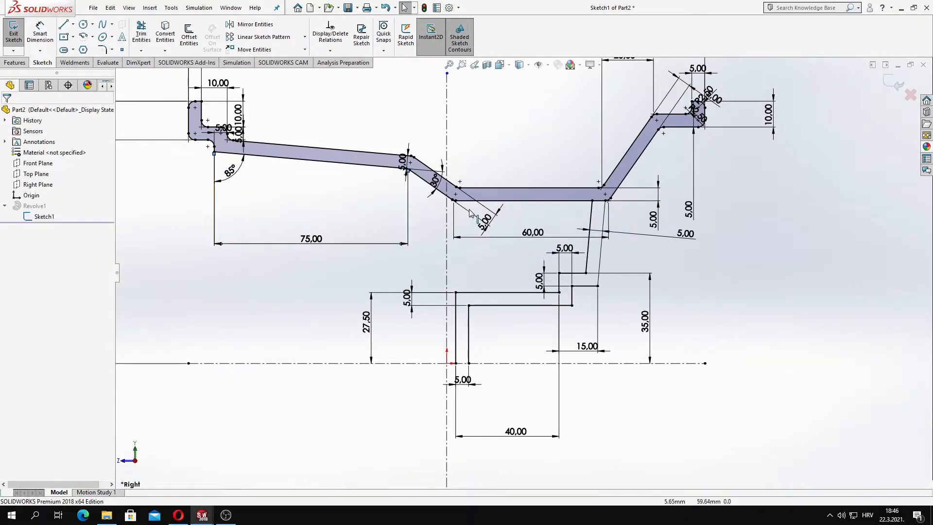
pyautogui.write('56')
pyautogui.press('Return')
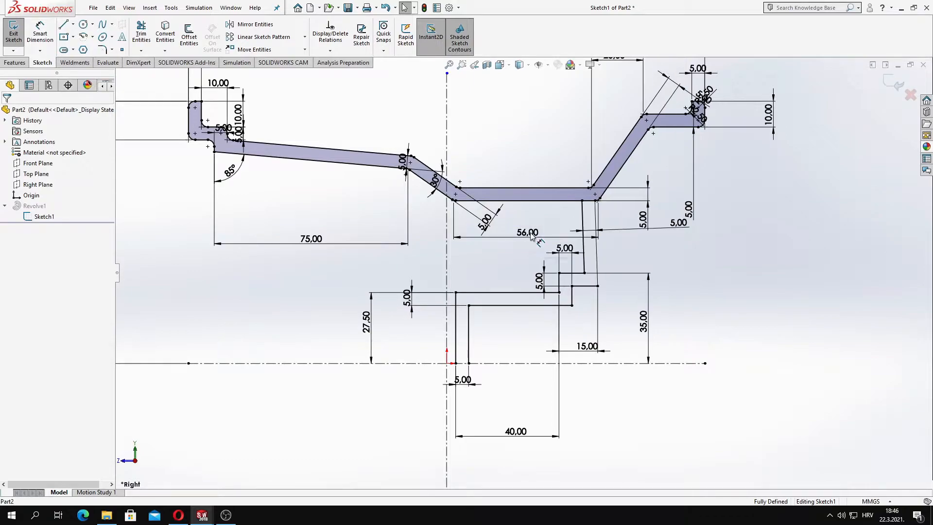
pyautogui.press('Return')
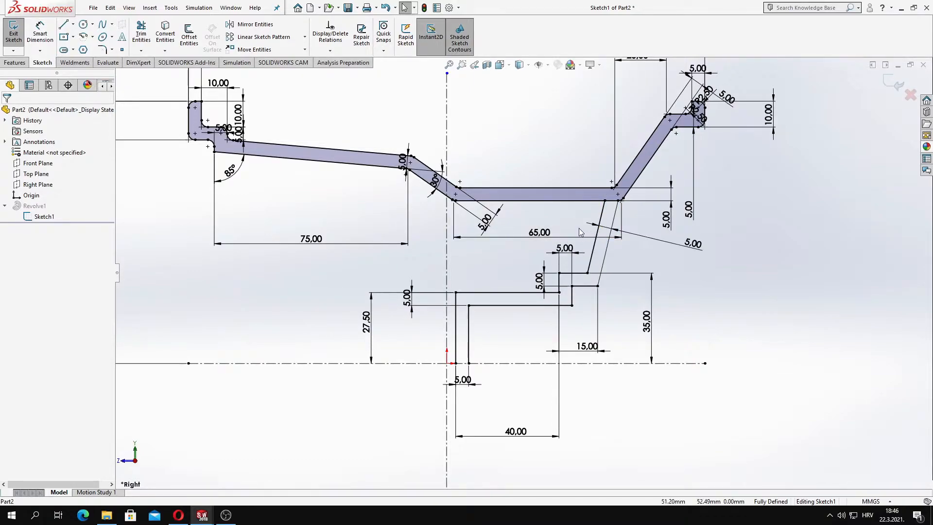
# Step: Round the inner and outer corners at the hub profile's inboard end with 1 mm sketch fillets
pyautogui.scroll(-5, 503, 278)
pyautogui.scroll(3, 385, 385)
pyautogui.scroll(-4, 448, 339)
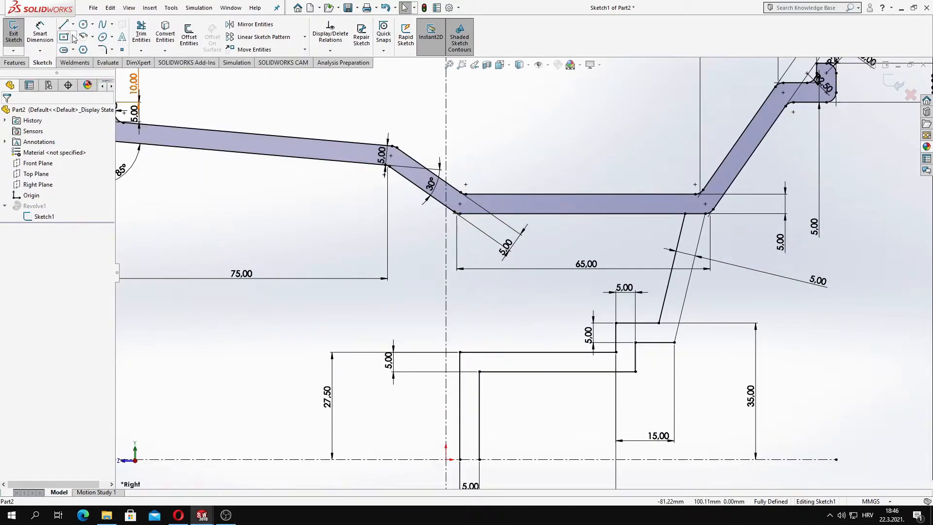
pyautogui.scroll(2, 443, 286)
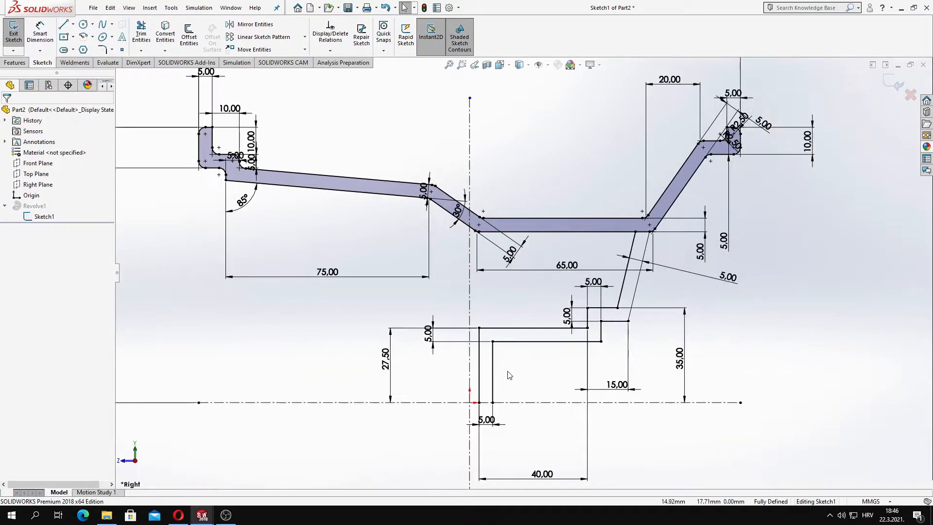
pyautogui.click(103, 49)
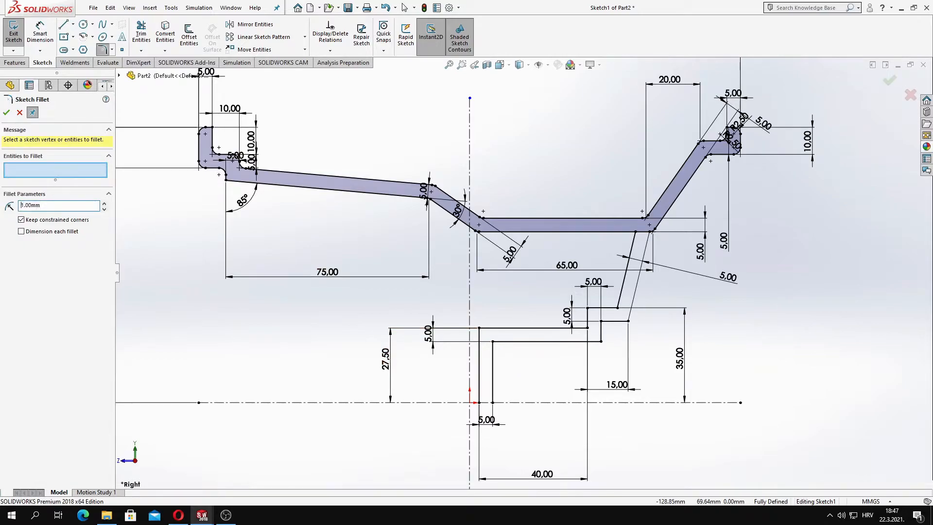
pyautogui.scroll(-3, 495, 344)
pyautogui.click(493, 342)
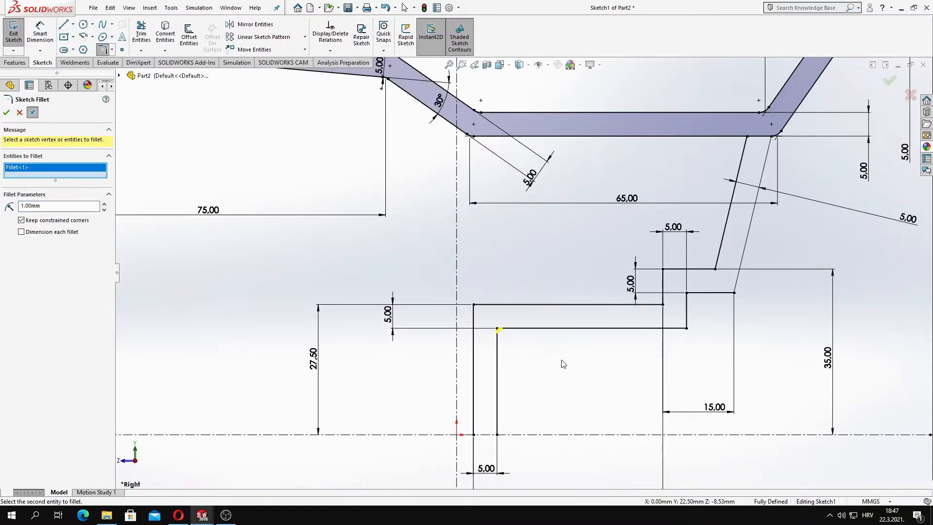
pyautogui.click(491, 306)
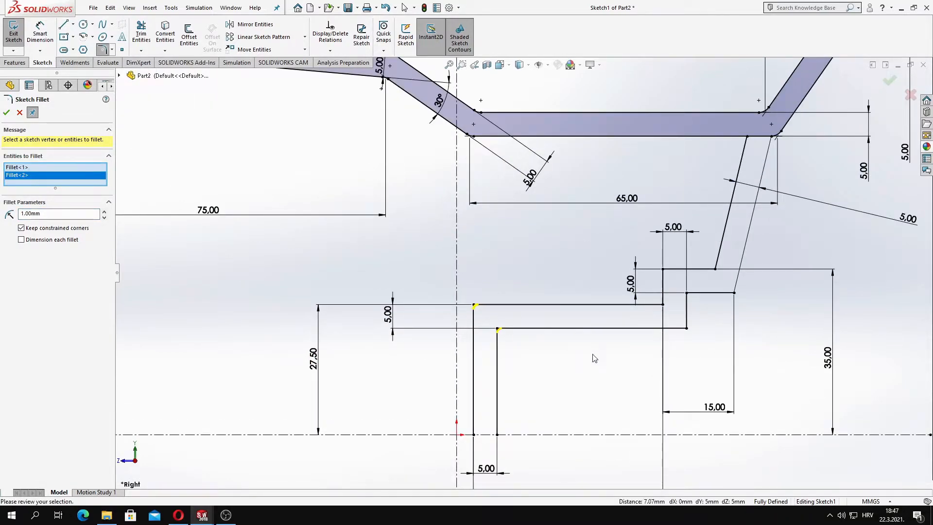
pyautogui.click(7, 113)
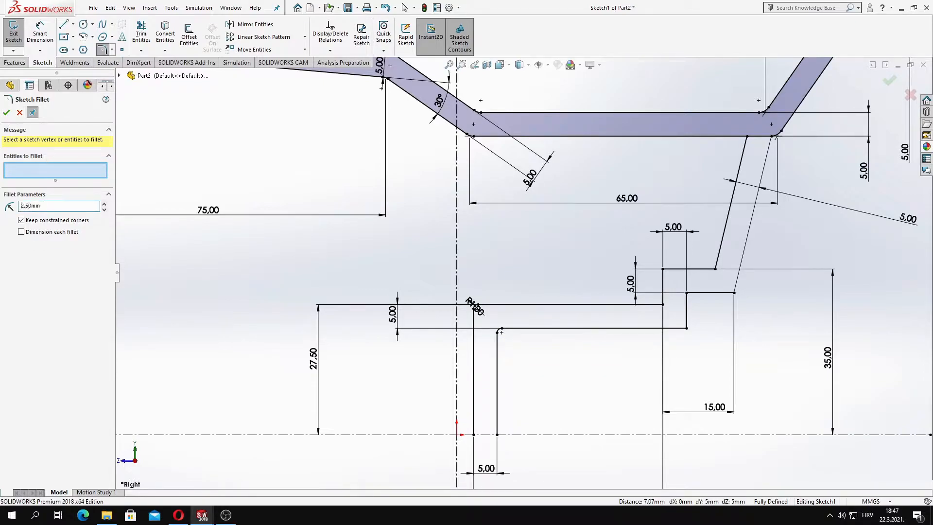
# Step: Round the six corners of the hub profile's step and the spoke's lower end with 2.5 mm sketch fillets
pyautogui.click(687, 328)
pyautogui.click(663, 305)
pyautogui.click(687, 293)
pyautogui.click(662, 269)
pyautogui.click(734, 293)
pyautogui.click(715, 268)
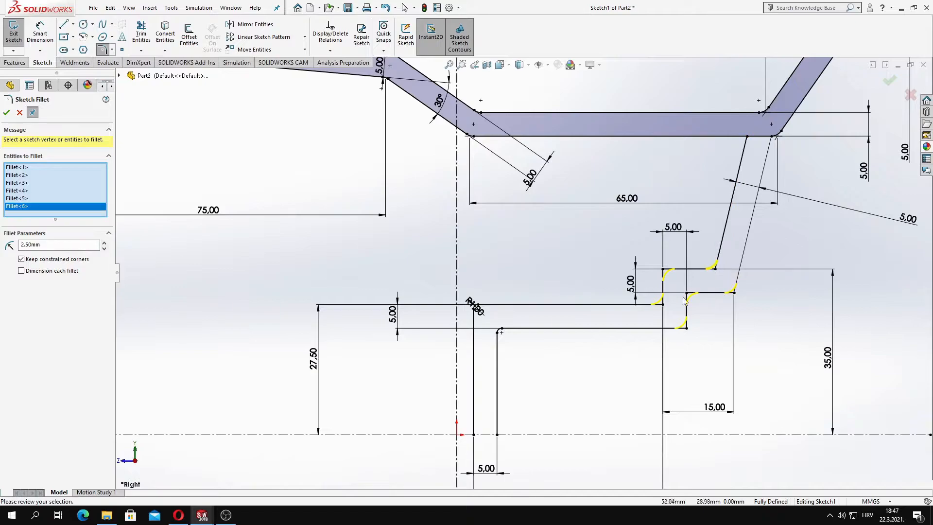
pyautogui.rightClick(609, 339)
pyautogui.scroll(-1, 627, 340)
pyautogui.scroll(2, 628, 339)
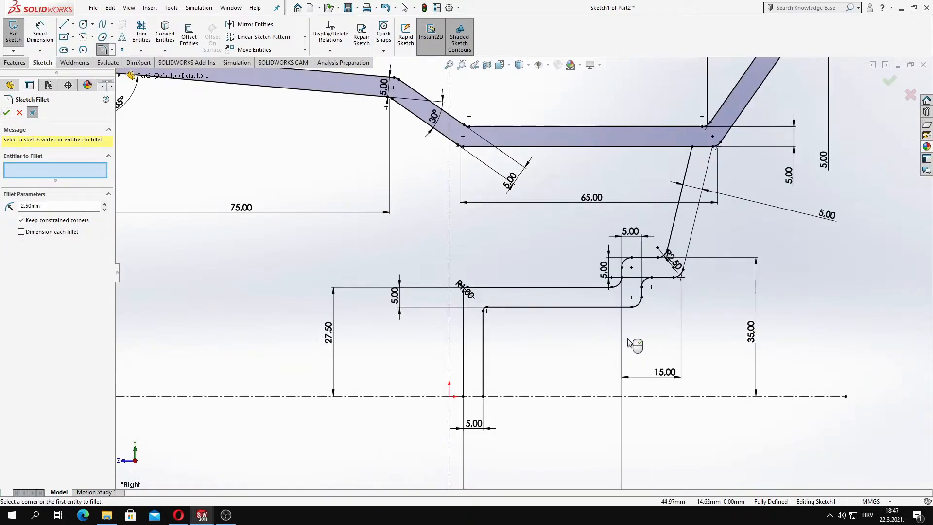
# Step: Draw a horizontal line across the hub's inboard wall and dimension it 10 mm above the centerline
pyautogui.scroll(1, 559, 338)
pyautogui.scroll(-1, 529, 347)
pyautogui.click(63, 24)
pyautogui.click(462, 356)
pyautogui.click(482, 357)
pyautogui.click(40, 33)
pyautogui.click(468, 379)
pyautogui.click(472, 357)
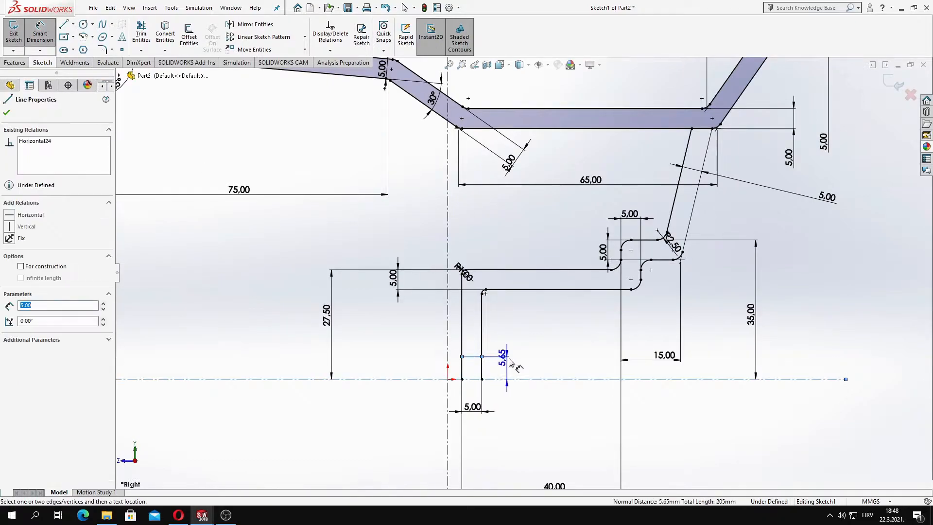
pyautogui.click(533, 372)
pyautogui.write('10')
pyautogui.press('Return')
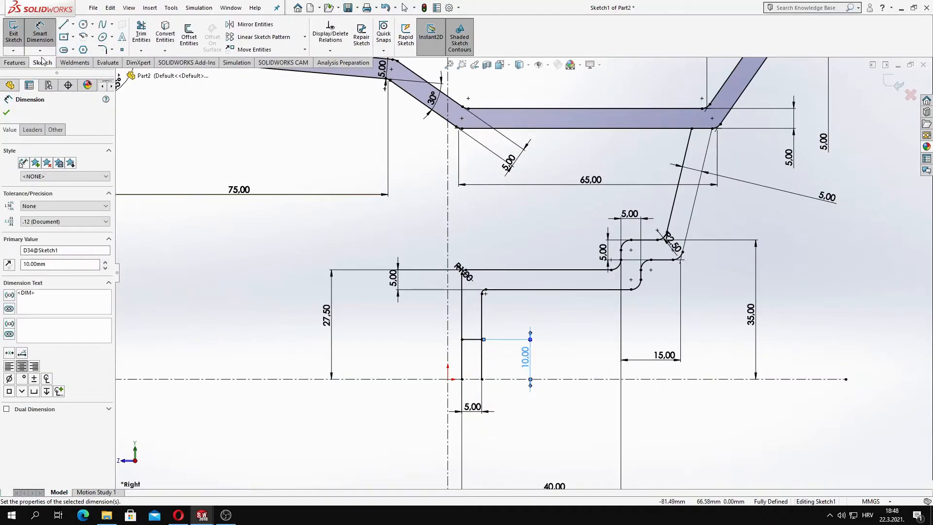
# Step: Trim the hub wall lines below the new horizontal line and the rim edge segment between the two spoke lines
pyautogui.moveTo(494, 365); pyautogui.dragTo(454, 366)
pyautogui.scroll(-2, 709, 151)
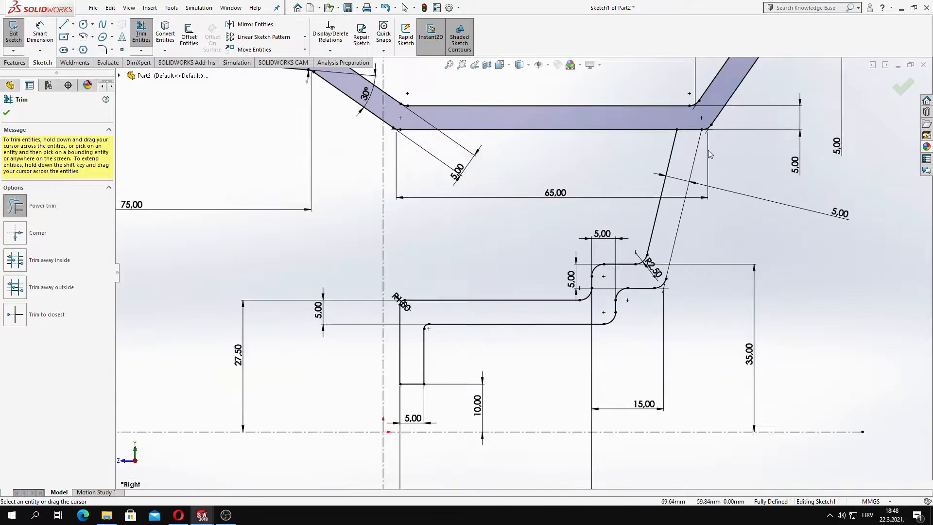
pyautogui.moveTo(677, 119); pyautogui.dragTo(679, 156)
pyautogui.scroll(2, 522, 279)
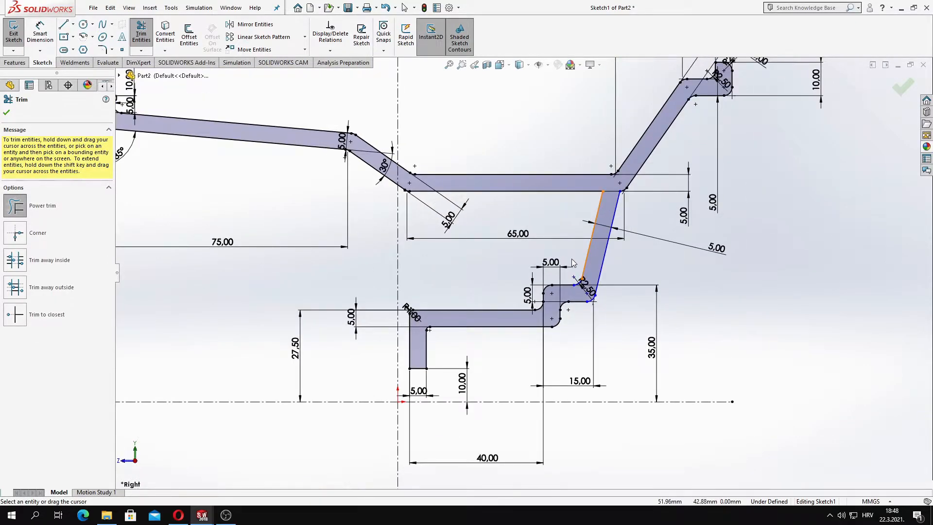
pyautogui.scroll(2, 572, 263)
# Step: Close the profile sketch to rebuild the revolved wheel and examine the hub and spoke section from several sides
pyautogui.click(900, 86)
pyautogui.scroll(-3, 558, 228)
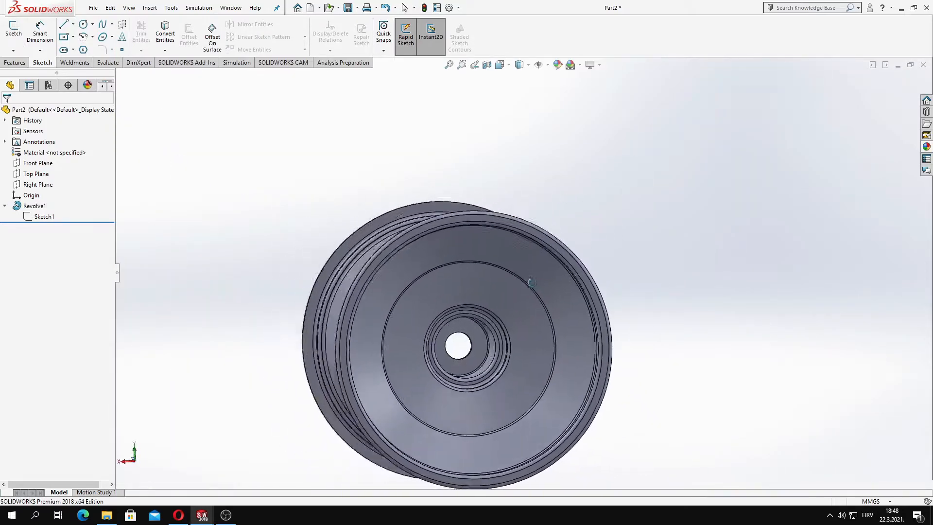
pyautogui.moveTo(554, 285)
pyautogui.mouseDown(button='middle')
pyautogui.moveTo(658, 298)
pyautogui.moveTo(659, 315)
pyautogui.moveTo(695, 315)
pyautogui.mouseUp(button='middle')
pyautogui.scroll(5, 533, 253)
pyautogui.moveTo(698, 317); pyautogui.dragTo(485, 301, button='middle')
pyautogui.press('space')
pyautogui.click(464, 346)
pyautogui.moveTo(465, 345); pyautogui.dragTo(494, 428, button='middle')
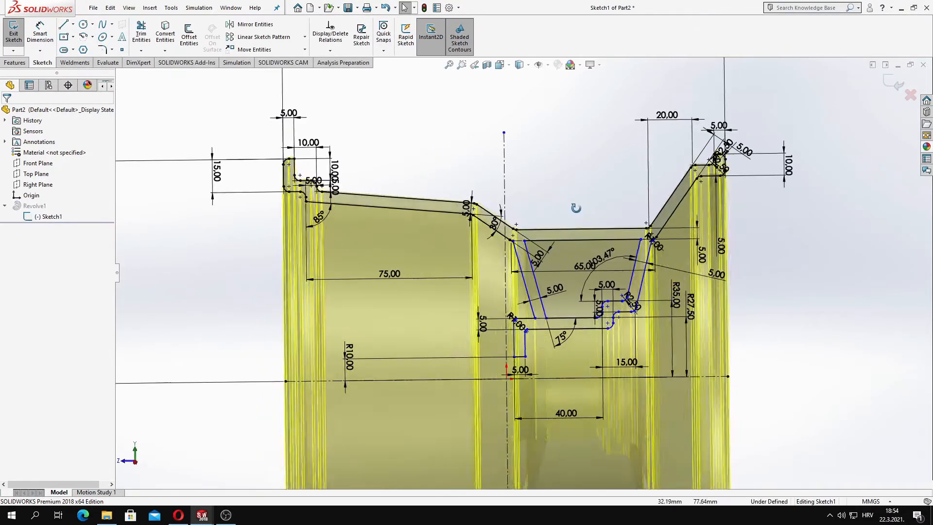
# Step: Finish the re-edited profile sketch with the second sloped spoke wall and rebuild the revolve
pyautogui.moveTo(515, 175)
pyautogui.mouseDown(button='middle')
pyautogui.moveTo(590, 196)
pyautogui.moveTo(576, 200)
pyautogui.mouseUp(button='middle')
pyautogui.click(894, 82)
pyautogui.scroll(4, 525, 349)
pyautogui.scroll(-3, 530, 320)
pyautogui.moveTo(525, 353); pyautogui.dragTo(548, 334, button='middle')
# Step: Start a sketch on the hub's flat annular face and draw a 41.70 mm diameter construction circle centred on the origin
pyautogui.press('space')
pyautogui.click(421, 356)
pyautogui.click(538, 303)
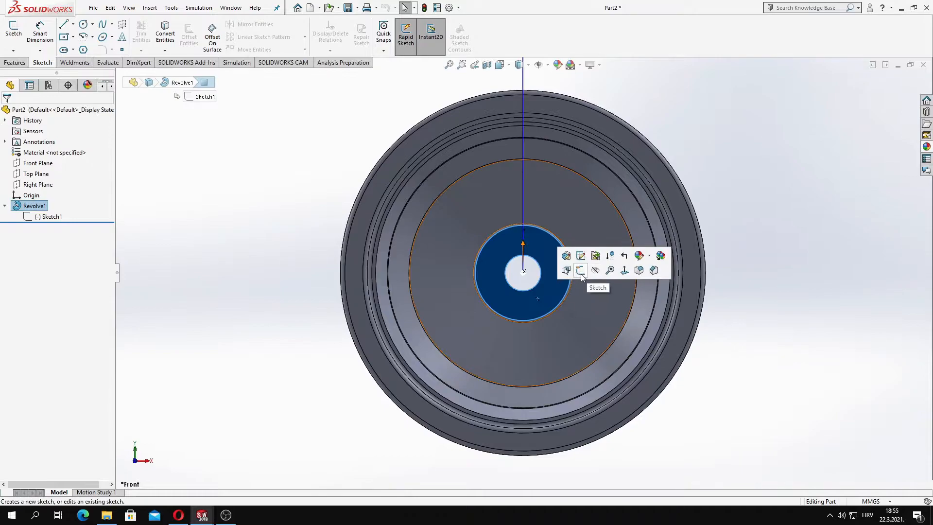
pyautogui.moveTo(530, 280)
pyautogui.mouseDown(button='middle')
pyautogui.moveTo(600, 286)
pyautogui.moveTo(533, 285)
pyautogui.mouseUp(button='middle')
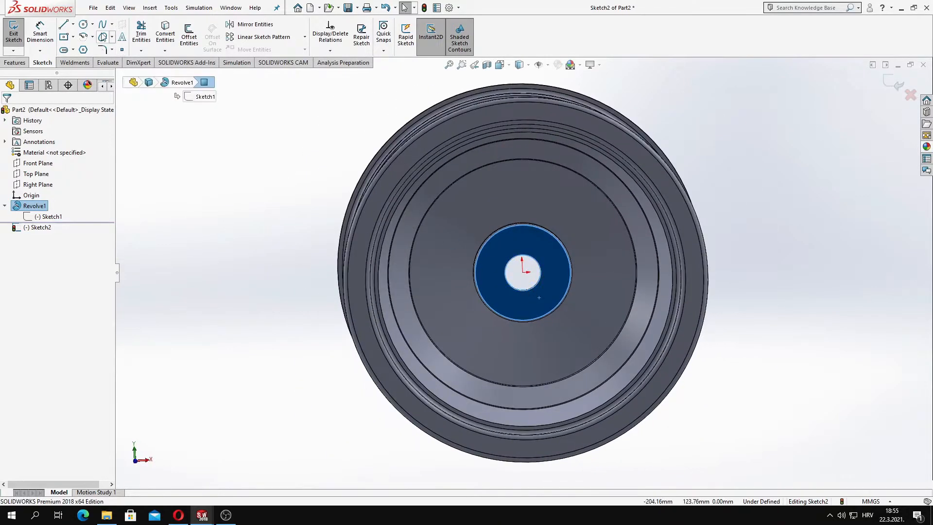
pyautogui.click(97, 38)
pyautogui.click(522, 272)
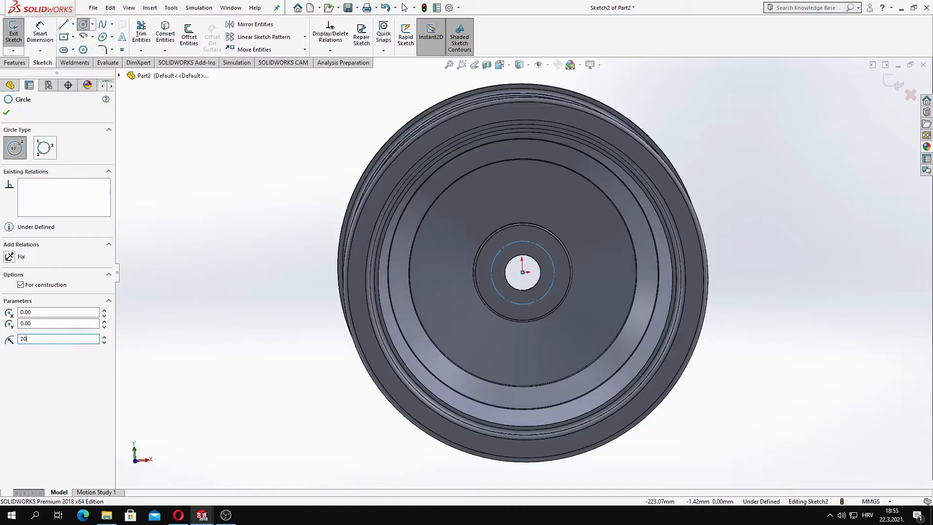
pyautogui.click(517, 310)
pyautogui.click(524, 351)
pyautogui.press('Return')
pyautogui.press('Escape')
# Step: Sketch a 5 mm circle on the construction circle above the origin and repeat it as a three-instance circular pattern
pyautogui.scroll(-3, 538, 239)
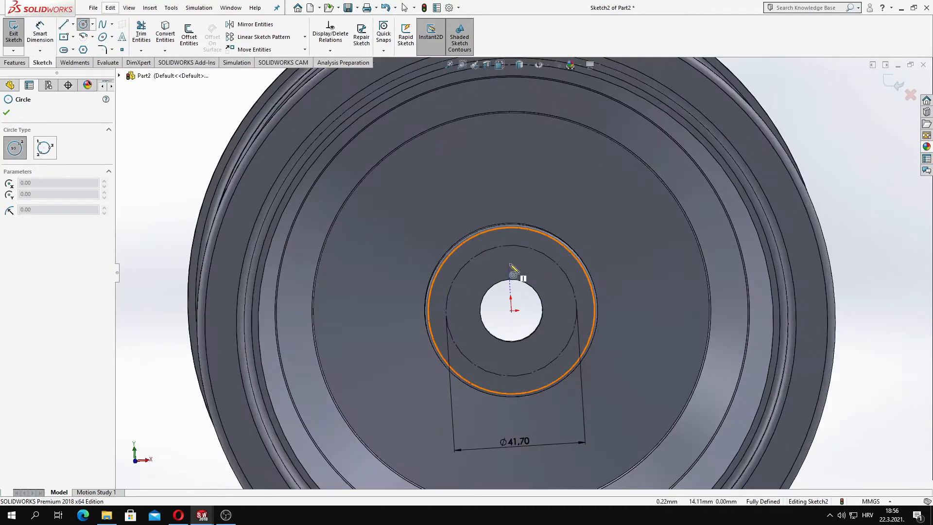
pyautogui.click(513, 255)
pyautogui.press('Escape')
pyautogui.click(510, 273)
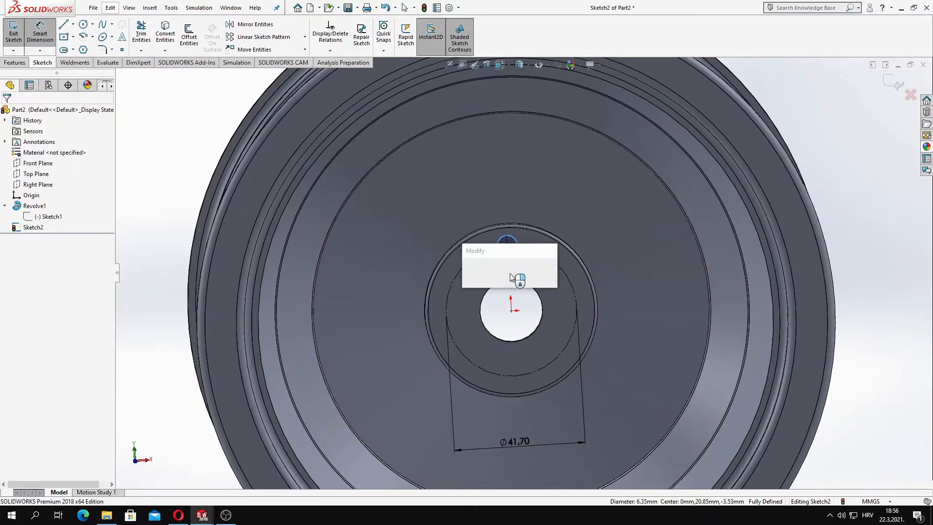
pyautogui.write('5')
pyautogui.press('Return')
pyautogui.scroll(-4, 500, 256)
pyautogui.scroll(4, 513, 284)
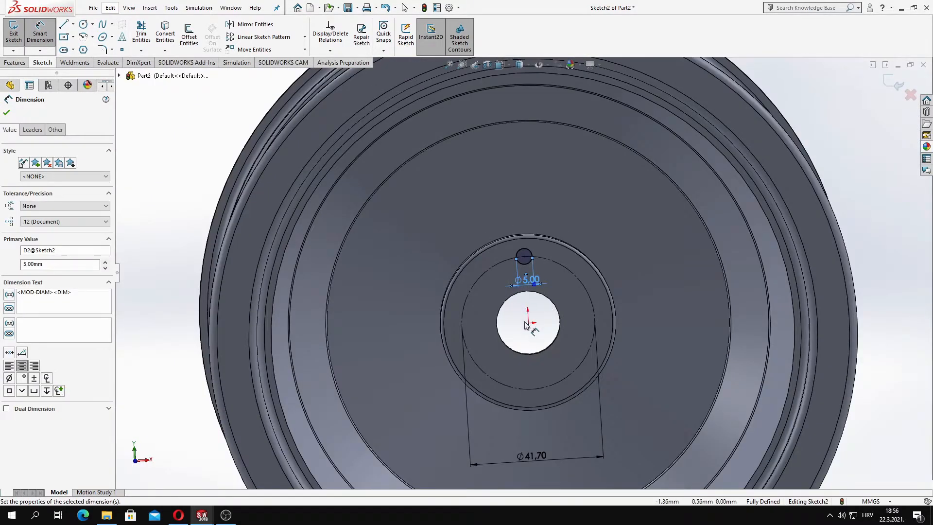
pyautogui.click(272, 60)
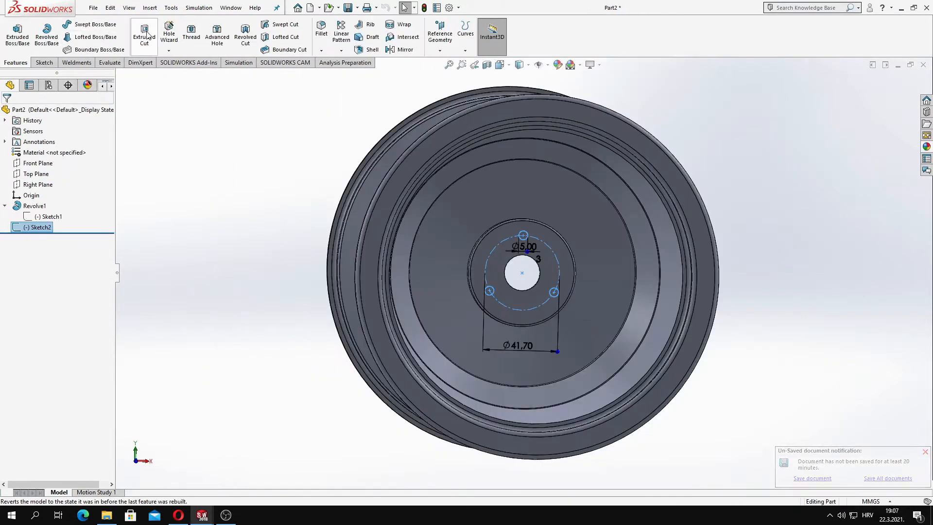
# Step: Cut the three patterned 5 mm circles through the hub with an Extruded Cut and check their sketch
pyautogui.click(144, 34)
pyautogui.moveTo(245, 231); pyautogui.dragTo(230, 218, button='middle')
pyautogui.click(7, 112)
pyautogui.moveTo(564, 255); pyautogui.dragTo(452, 328, button='middle')
pyautogui.click(63, 198)
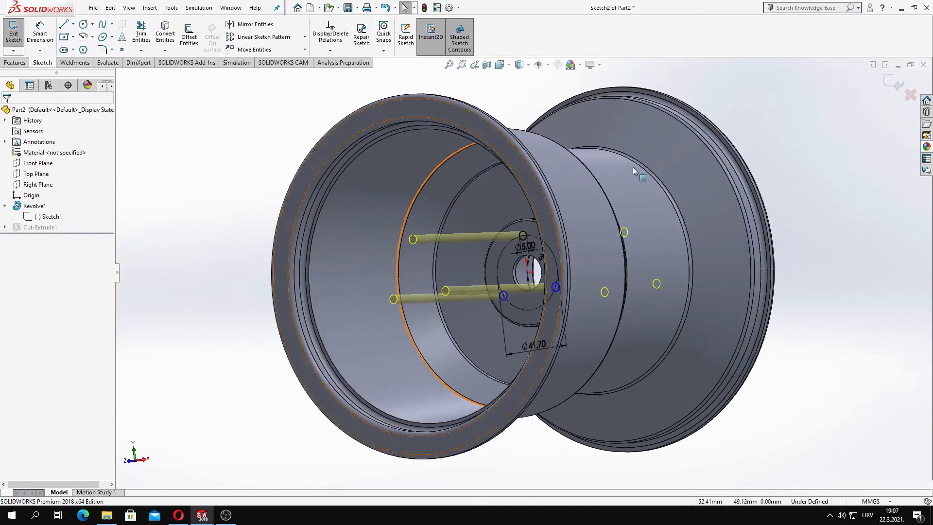
pyautogui.click(893, 88)
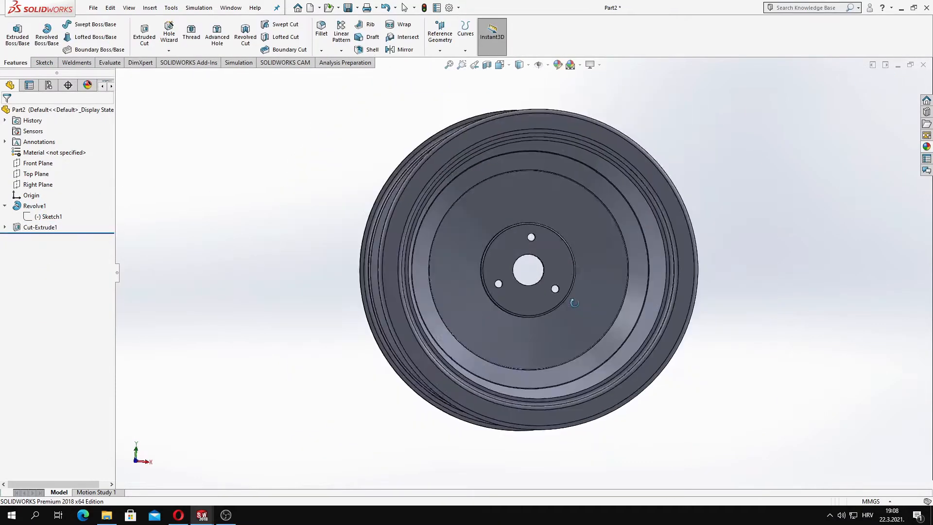
# Step: Create a reference plane on the sloped spoke face between the hub and the rim
pyautogui.moveTo(573, 301)
pyautogui.mouseDown(button='middle')
pyautogui.moveTo(542, 246)
pyautogui.moveTo(553, 173)
pyautogui.moveTo(636, 219)
pyautogui.moveTo(633, 204)
pyautogui.moveTo(625, 212)
pyautogui.moveTo(556, 170)
pyautogui.mouseUp(button='middle')
pyautogui.click(453, 62)
pyautogui.click(540, 168)
pyautogui.click(163, 154)
pyautogui.moveTo(413, 136)
pyautogui.mouseDown(button='middle')
pyautogui.moveTo(506, 158)
pyautogui.moveTo(474, 138)
pyautogui.moveTo(423, 137)
pyautogui.mouseUp(button='middle')
pyautogui.scroll(-5, 547, 178)
pyautogui.scroll(3, 545, 185)
pyautogui.moveTo(422, 95)
pyautogui.mouseDown(button='middle')
pyautogui.moveTo(416, 126)
pyautogui.moveTo(437, 104)
pyautogui.moveTo(415, 89)
pyautogui.mouseUp(button='middle')
pyautogui.click(7, 115)
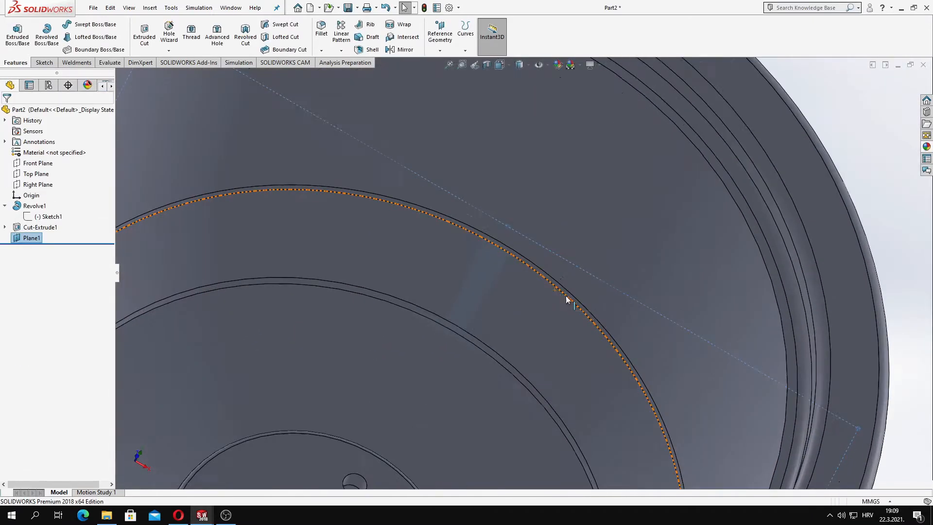
pyautogui.click(25, 226)
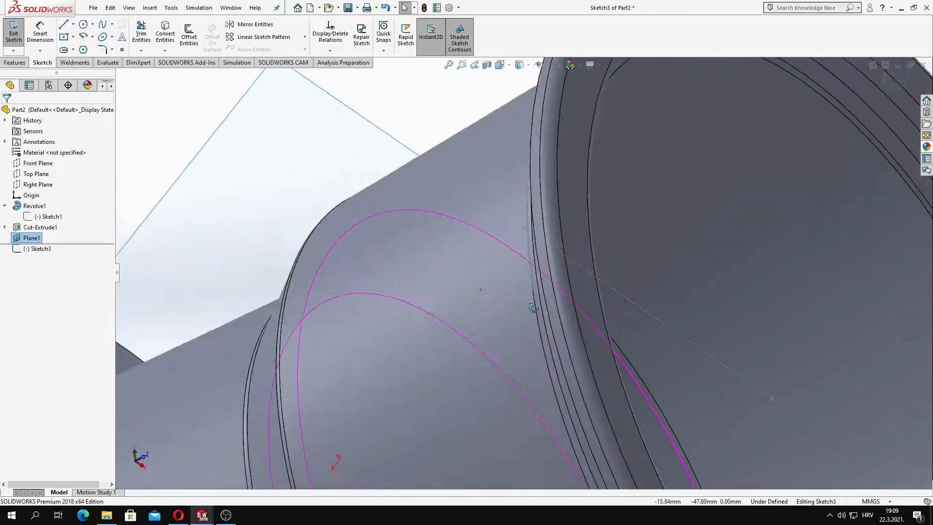
pyautogui.moveTo(492, 320)
pyautogui.mouseDown(button='middle')
pyautogui.moveTo(604, 365)
pyautogui.moveTo(504, 296)
pyautogui.mouseUp(button='middle')
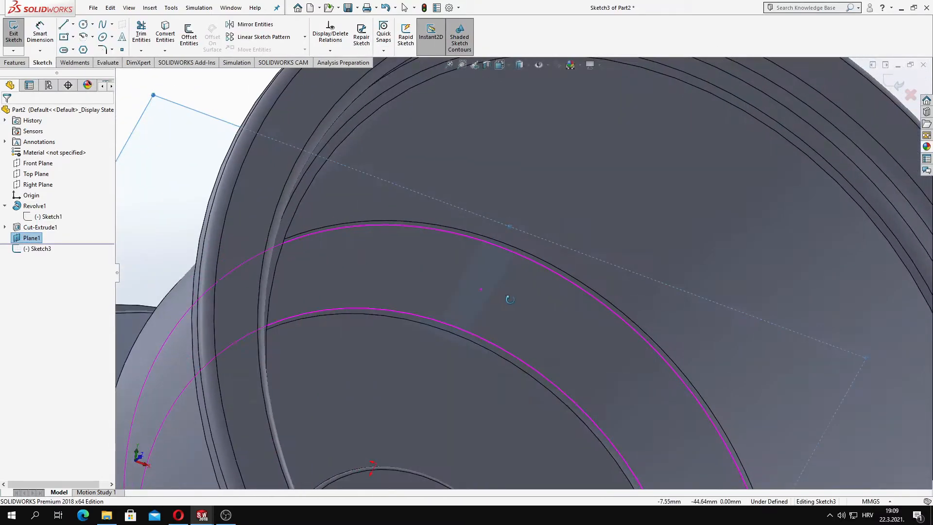
pyautogui.scroll(4, 503, 296)
pyautogui.click(910, 94)
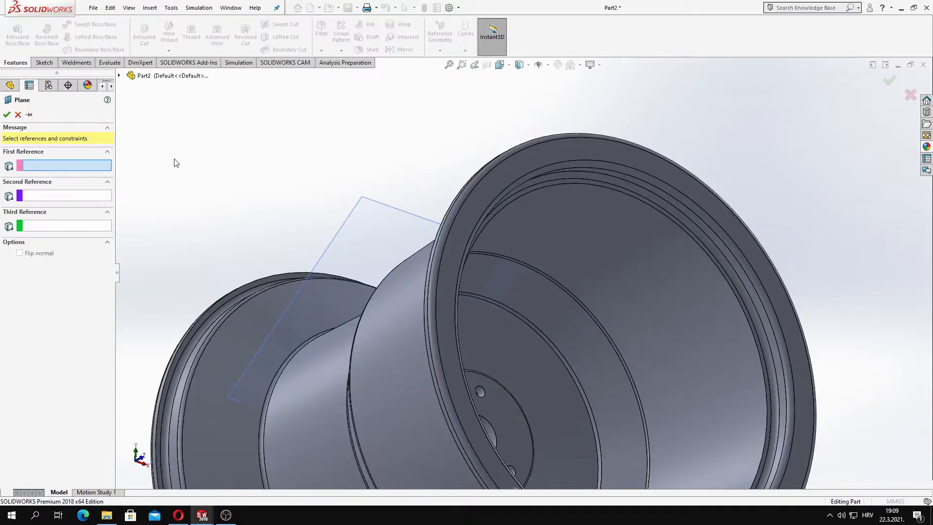
# Step: Create a second reference plane parallel to the plane on the sloped spoke face
pyautogui.click(156, 194)
pyautogui.moveTo(285, 233); pyautogui.dragTo(210, 346, button='middle')
pyautogui.moveTo(195, 258); pyautogui.dragTo(206, 233, button='middle')
pyautogui.click(7, 115)
# Step: Start a sketch on the second reference plane
pyautogui.moveTo(392, 315); pyautogui.dragTo(387, 289, button='middle')
pyautogui.rightClick(28, 249)
pyautogui.click(47, 218)
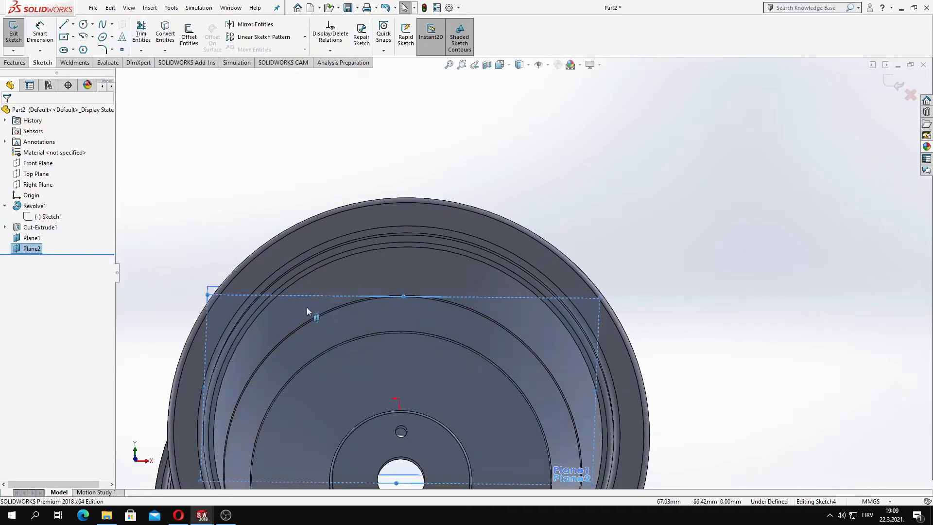
pyautogui.press('space')
pyautogui.click(92, 8)
pyautogui.rightClick(27, 249)
pyautogui.click(80, 229)
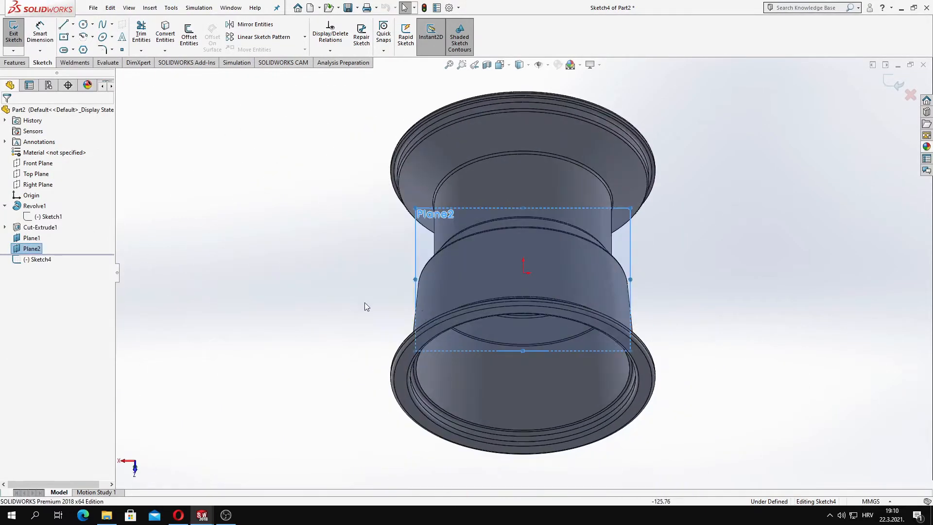
# Step: Sketch two concentric circles over the sloped spoke face, aligned with the origin, and dimension the outer diameter as 15 mm
pyautogui.scroll(-7, 506, 321)
pyautogui.click(83, 24)
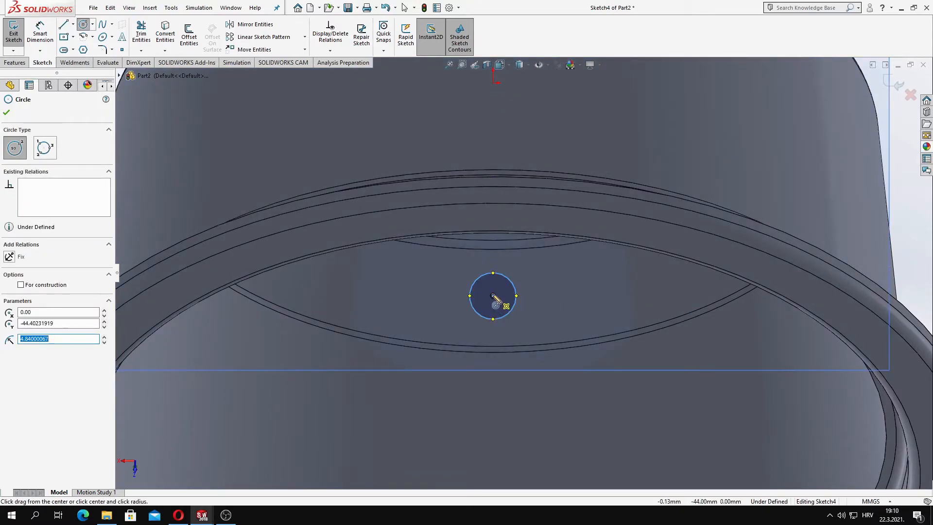
pyautogui.click(40, 33)
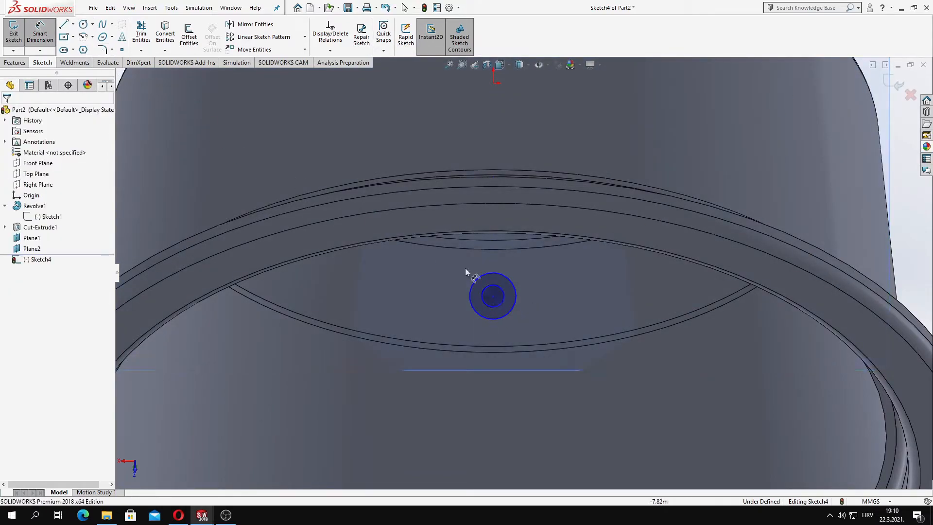
pyautogui.click(470, 300)
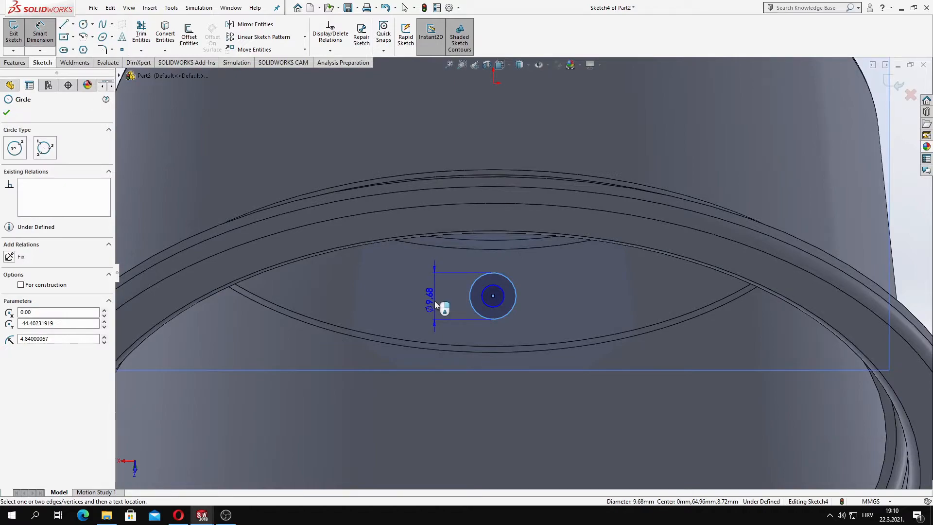
pyautogui.click(434, 301)
pyautogui.write('15')
pyautogui.press('Return')
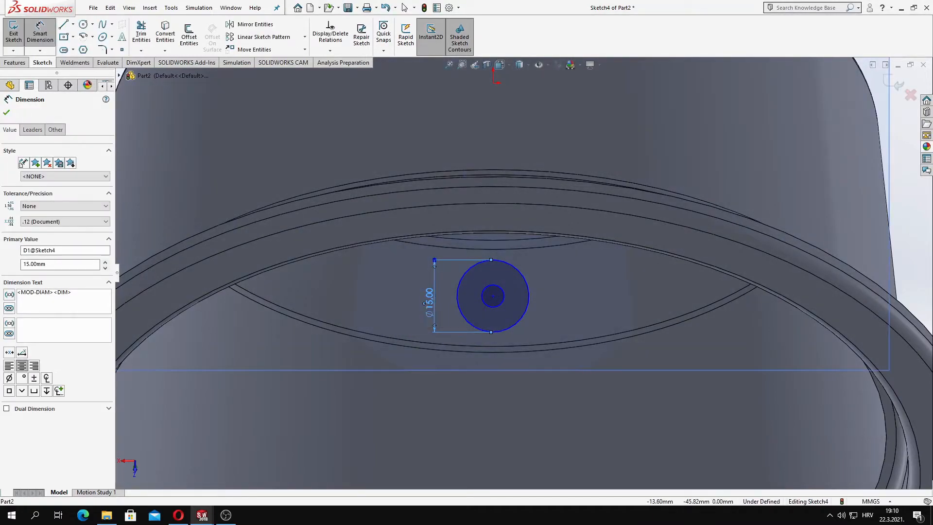
# Step: Set the outer circle's diameter to 10 mm and the inner circle's diameter to 4 mm
pyautogui.doubleClick(428, 302)
pyautogui.write('10')
pyautogui.click(551, 286)
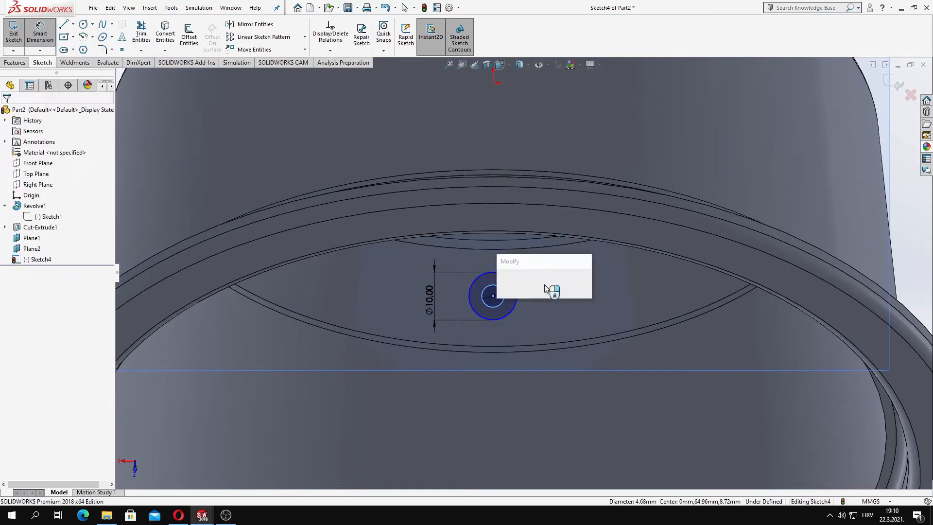
pyautogui.write('4')
pyautogui.press('Return')
# Step: Draw a construction line between the sketch origin and the centre of the concentric circles
pyautogui.scroll(-2, 496, 297)
pyautogui.scroll(6, 497, 298)
pyautogui.moveTo(497, 298); pyautogui.dragTo(500, 228, button='middle')
pyautogui.click(65, 26)
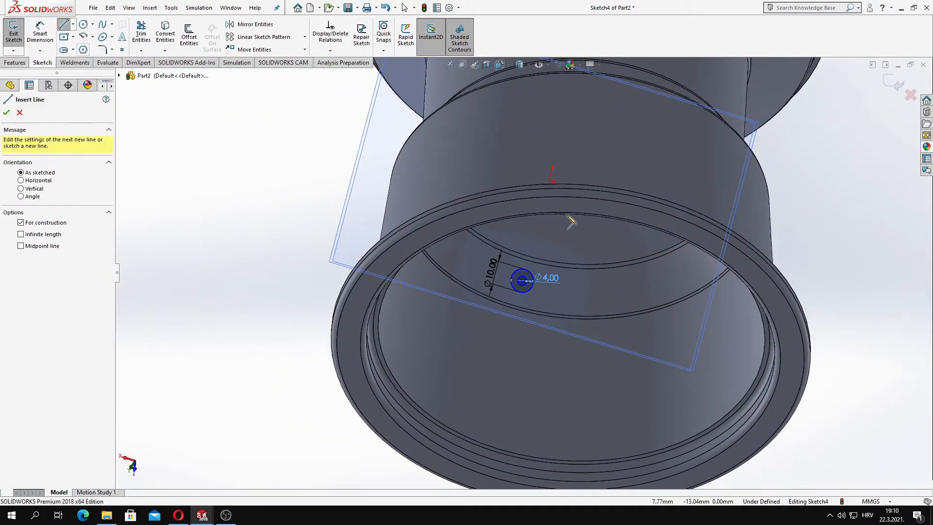
pyautogui.click(522, 280)
pyautogui.moveTo(524, 285)
pyautogui.mouseDown(button='middle')
pyautogui.moveTo(571, 286)
pyautogui.moveTo(522, 281)
pyautogui.moveTo(538, 288)
pyautogui.mouseUp(button='middle')
pyautogui.scroll(-5, 520, 279)
pyautogui.scroll(3, 526, 277)
# Step: Dimension the distance from the origin to the circles' centre as 45 mm
pyautogui.click(41, 33)
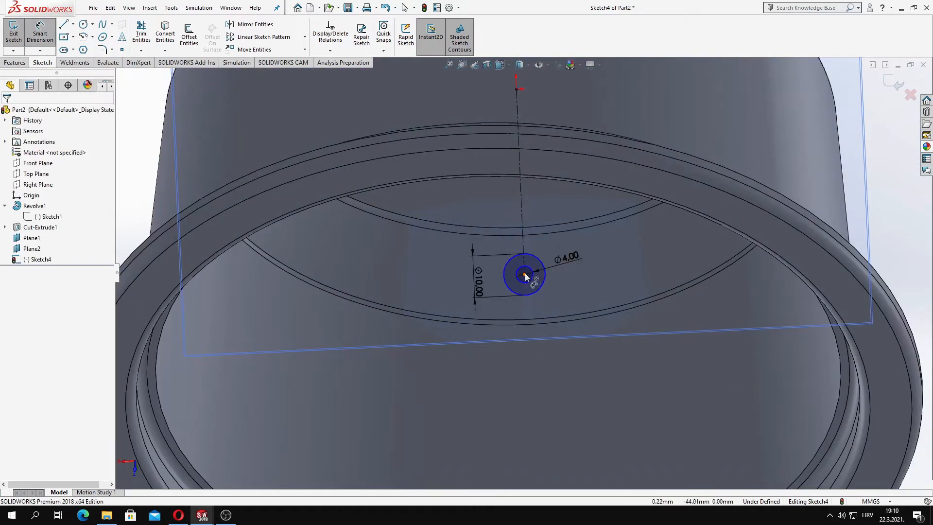
pyautogui.click(660, 213)
pyautogui.write('45')
pyautogui.press('Return')
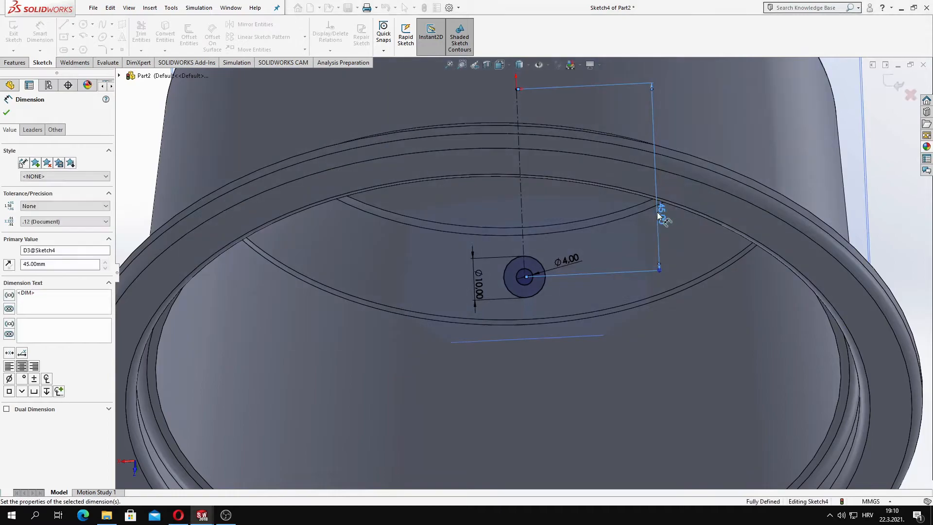
pyautogui.press('Escape')
# Step: Add a third concentric circle inside the 4 mm circle and set its diameter to 2 mm
pyautogui.moveTo(474, 238); pyautogui.dragTo(404, 325, button='middle')
pyautogui.scroll(-3, 397, 316)
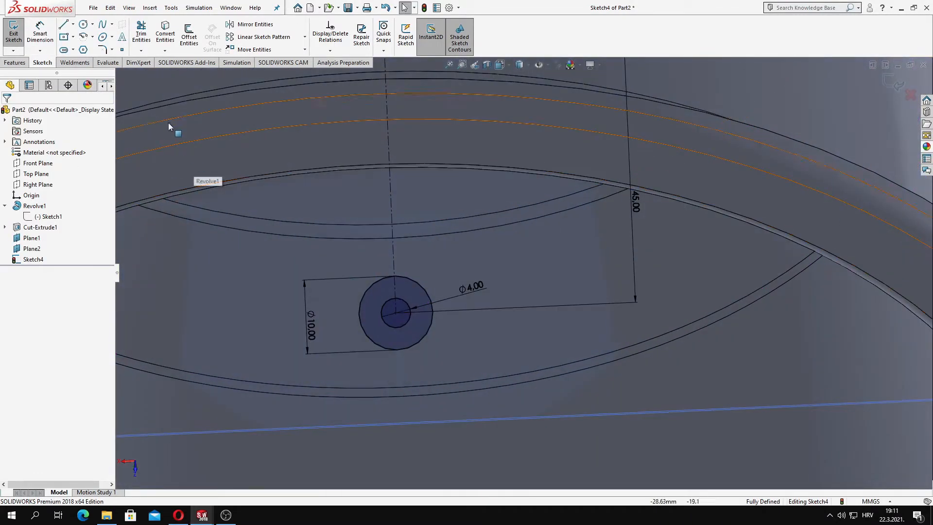
pyautogui.click(84, 27)
pyautogui.click(41, 34)
pyautogui.click(396, 317)
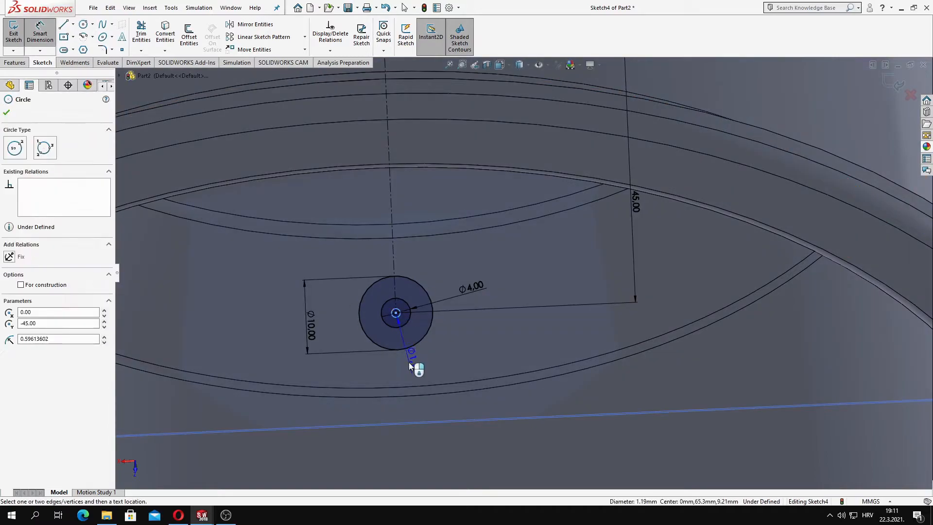
pyautogui.click(412, 372)
pyautogui.write('2')
pyautogui.press('Return')
pyautogui.scroll(3, 423, 315)
pyautogui.scroll(-3, 420, 315)
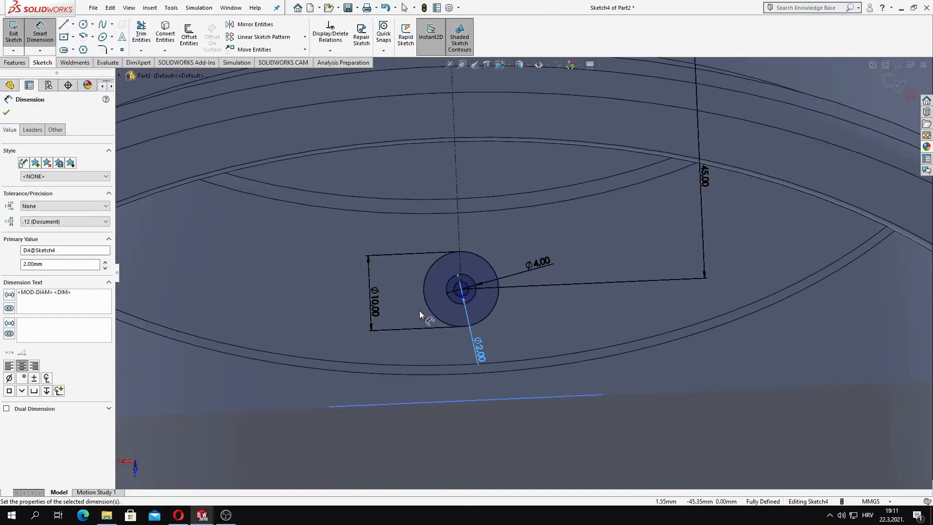
# Step: Extrude the ring between the 10 mm and 4 mm circles 1 mm outward, with a second direction up to the rim's face
pyautogui.click(14, 62)
pyautogui.click(18, 34)
pyautogui.click(444, 311)
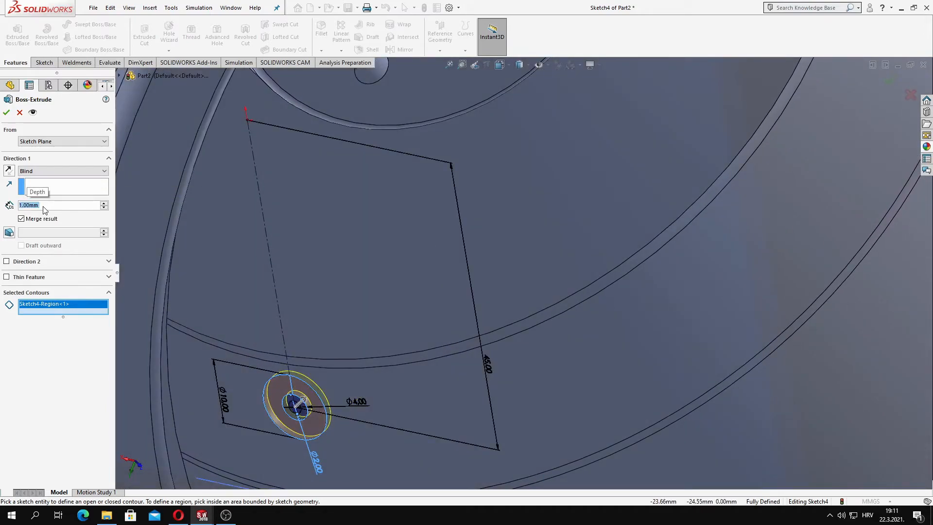
pyautogui.click(53, 299)
pyautogui.click(596, 378)
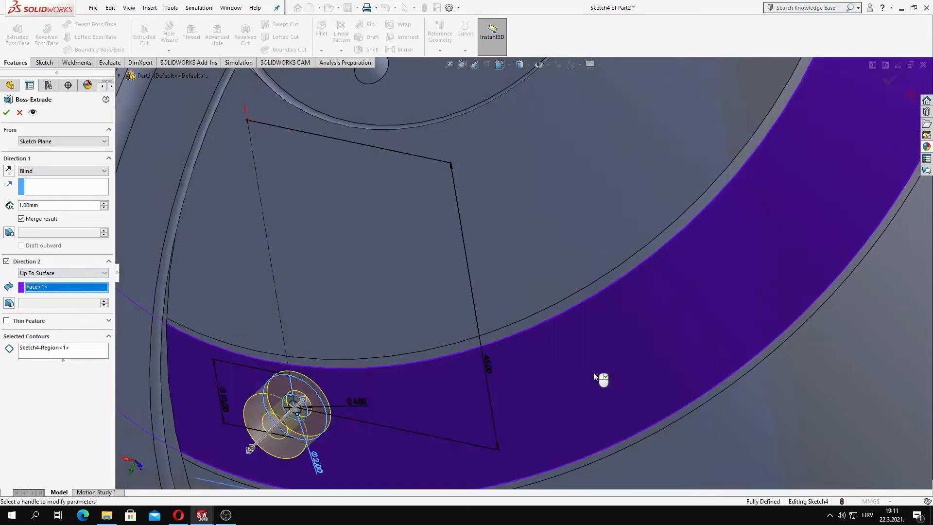
pyautogui.moveTo(411, 364); pyautogui.dragTo(418, 355, button='middle')
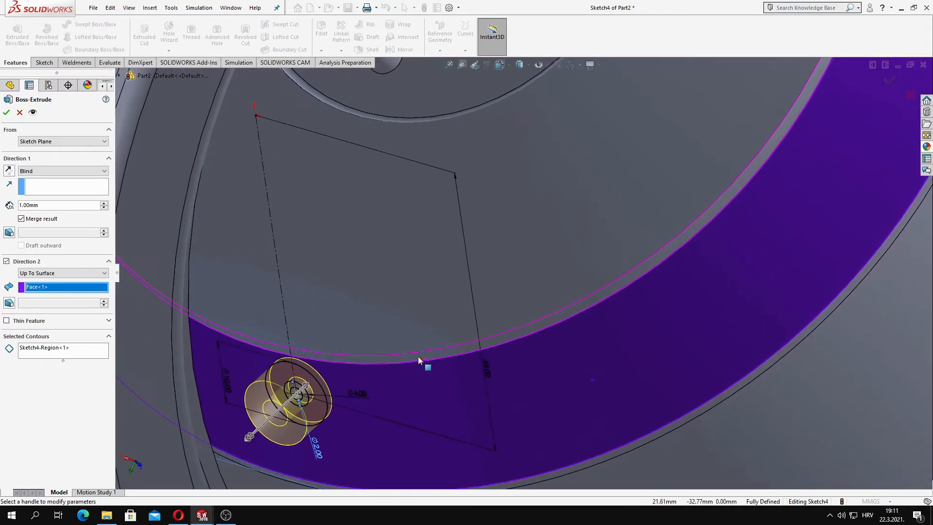
pyautogui.click(6, 112)
pyautogui.moveTo(199, 277); pyautogui.dragTo(279, 311, button='middle')
pyautogui.scroll(2, 279, 312)
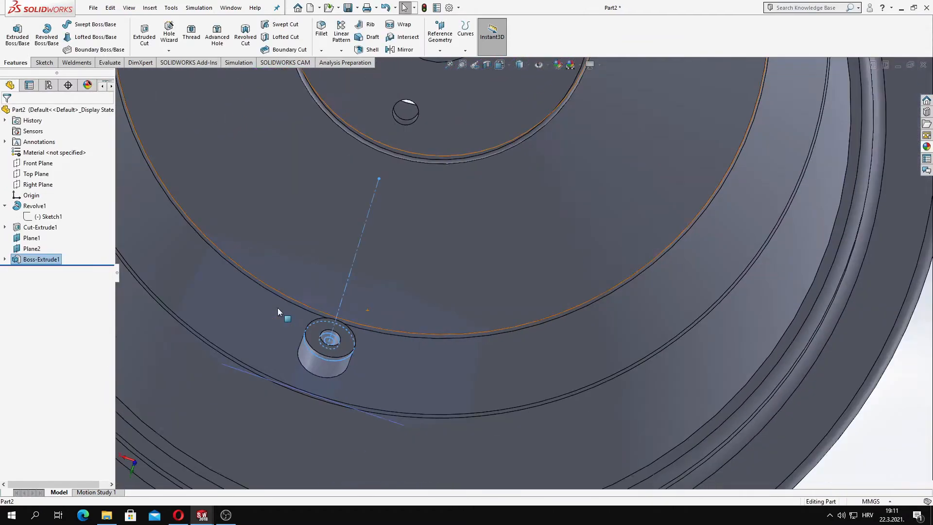
# Step: Begin extruding the valve sketch's ring between the 4 mm and 2 mm circles, starting from a 1 mm offset
pyautogui.scroll(10, 330, 348)
pyautogui.moveTo(453, 303); pyautogui.dragTo(436, 307, button='middle')
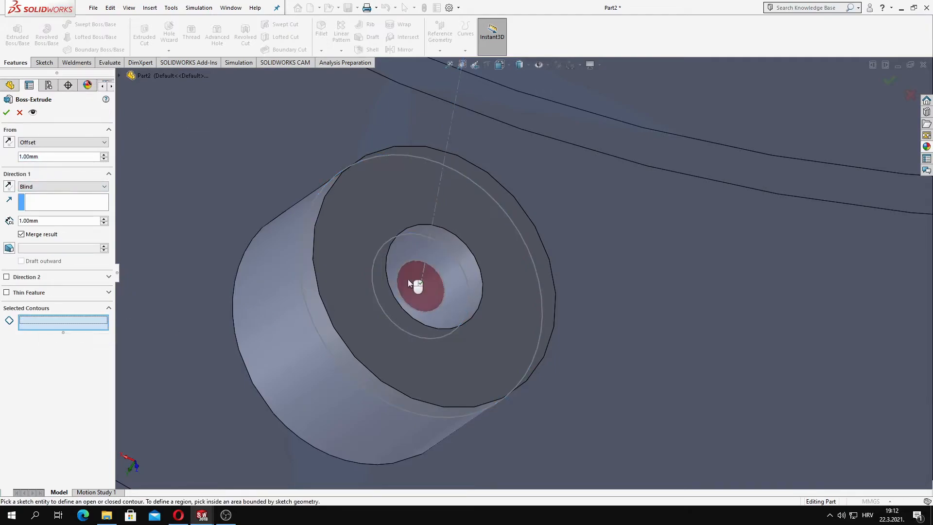
pyautogui.moveTo(357, 286); pyautogui.dragTo(326, 289, button='middle')
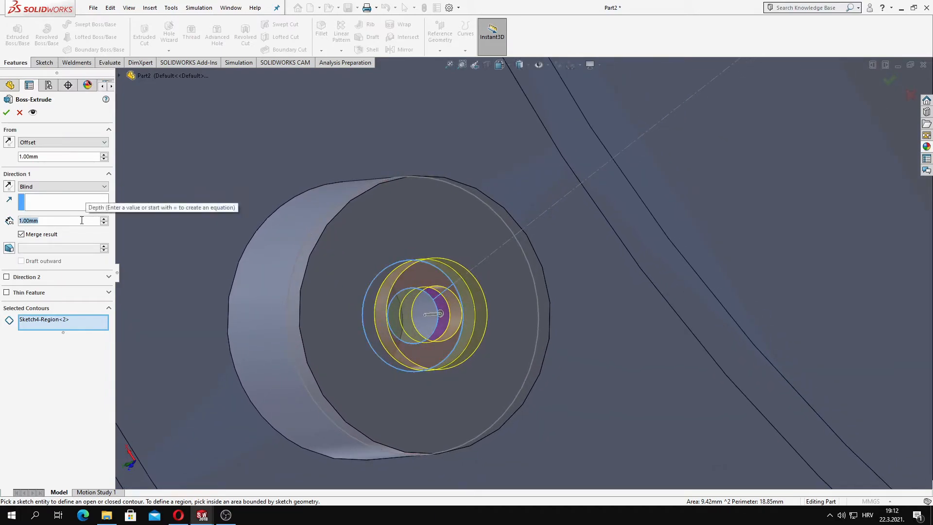
# Step: Set the valve stem's extrusion depth to 10 mm and taper it with draft
pyautogui.scroll(3, 440, 322)
pyautogui.moveTo(441, 322); pyautogui.dragTo(468, 252, button='middle')
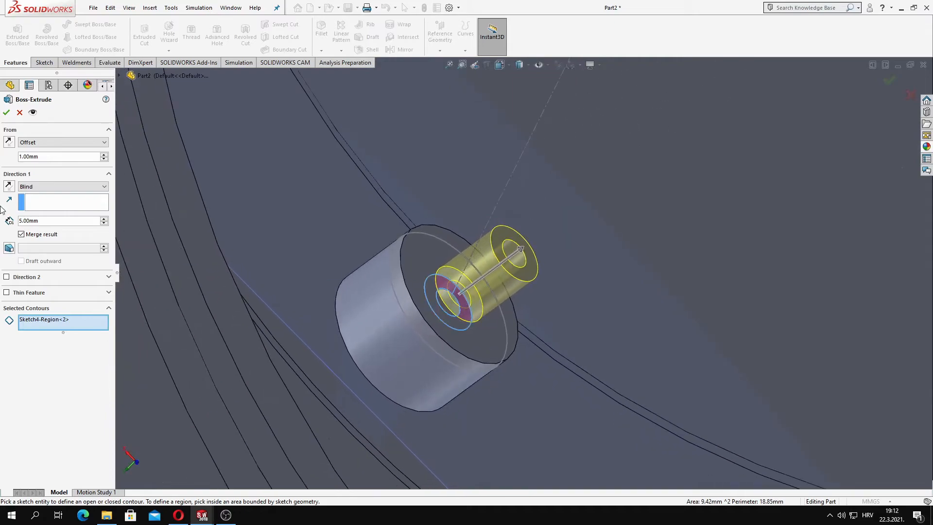
pyautogui.press('Return')
pyautogui.scroll(1, 463, 293)
pyautogui.moveTo(461, 293); pyautogui.dragTo(438, 265, button='middle')
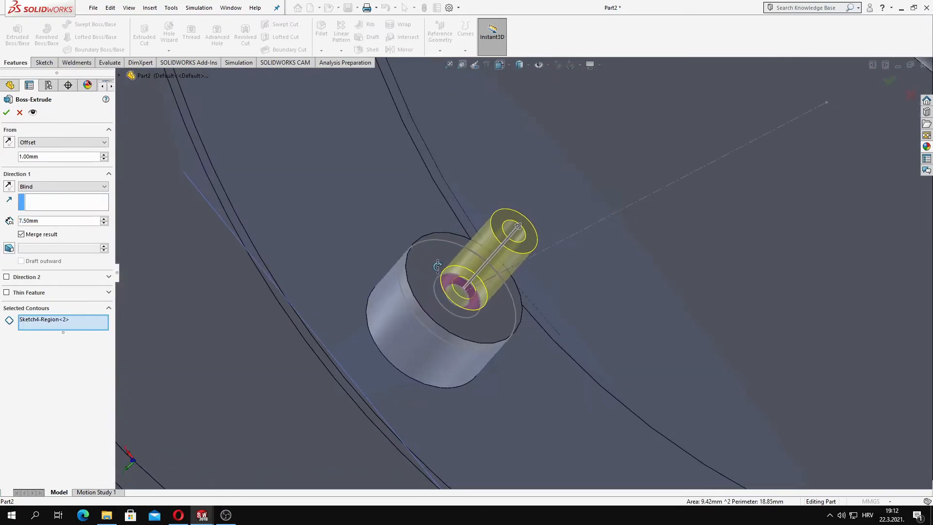
pyautogui.scroll(2, 524, 272)
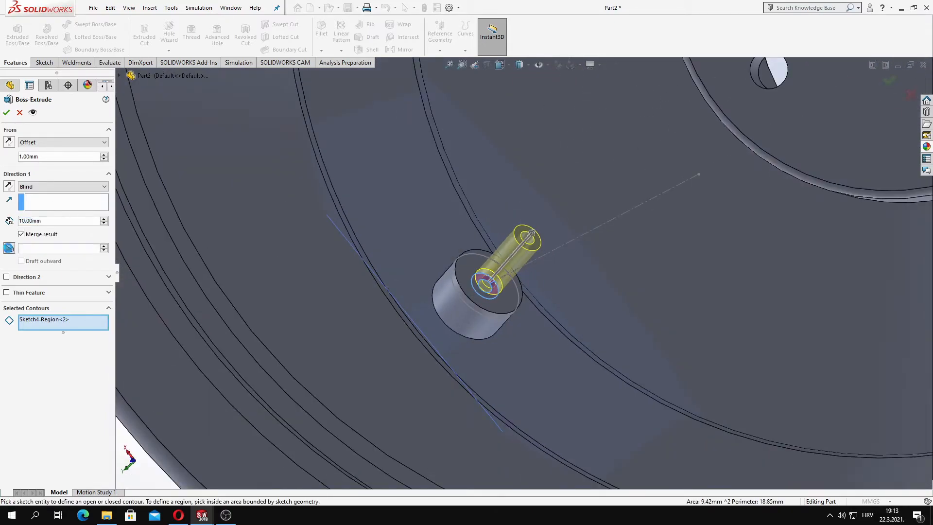
pyautogui.scroll(-3, 505, 272)
pyautogui.moveTo(504, 273); pyautogui.dragTo(451, 328, button='middle')
pyautogui.click(6, 113)
pyautogui.scroll(-2, 484, 303)
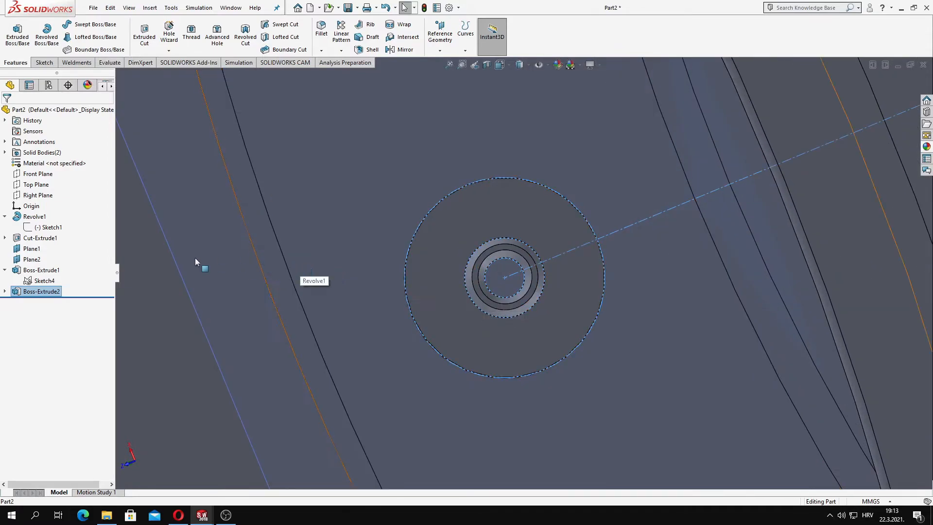
# Step: Edit the valve base extrusion to also include the ring contour between the 4 mm and 2 mm circles
pyautogui.rightClick(42, 269)
pyautogui.click(66, 242)
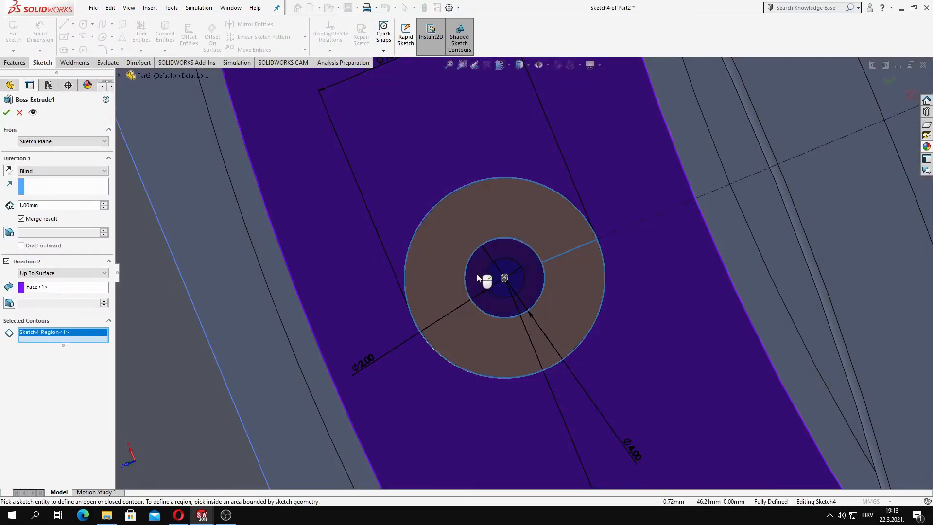
pyautogui.click(478, 278)
pyautogui.click(7, 113)
pyautogui.moveTo(442, 267); pyautogui.dragTo(492, 254, button='middle')
pyautogui.scroll(1, 493, 254)
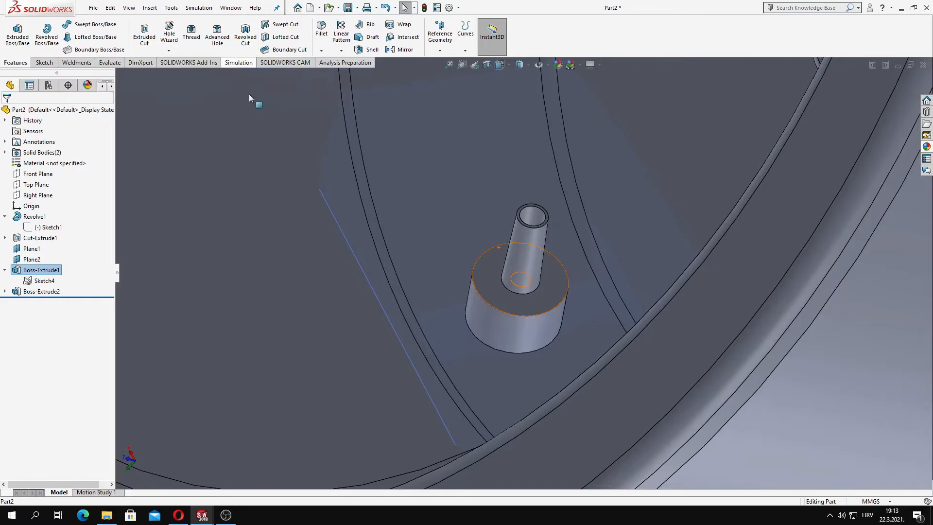
# Step: Fillet the edge where the valve base meets the rim with a 2 mm radius
pyautogui.click(320, 30)
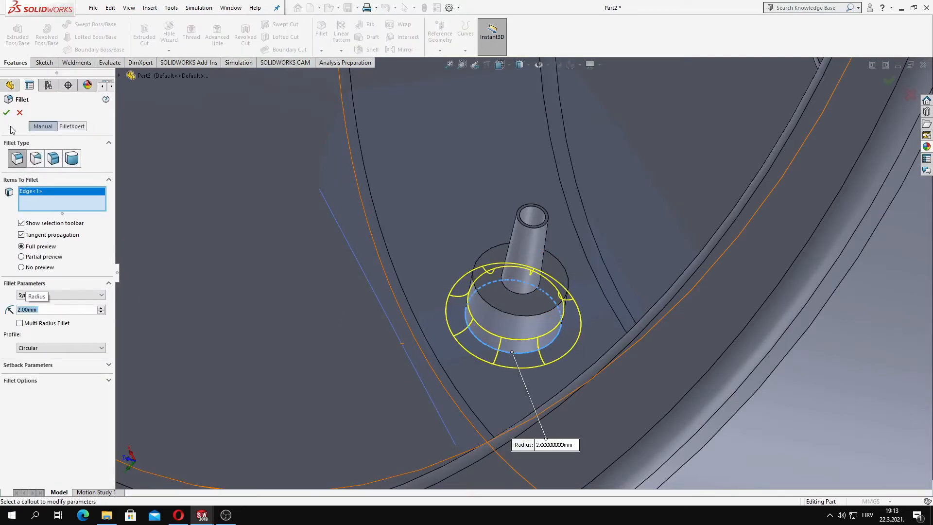
pyautogui.click(7, 112)
pyautogui.moveTo(535, 329); pyautogui.dragTo(419, 313, button='middle')
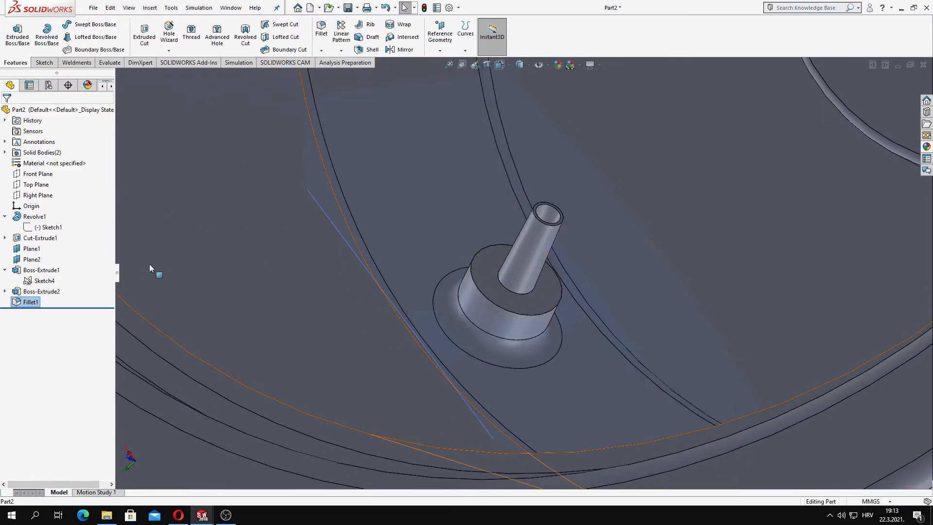
# Step: Edit the valve base fillet to a 1 mm radius and include the base's upper outer edge
pyautogui.rightClick(31, 302)
pyautogui.click(67, 269)
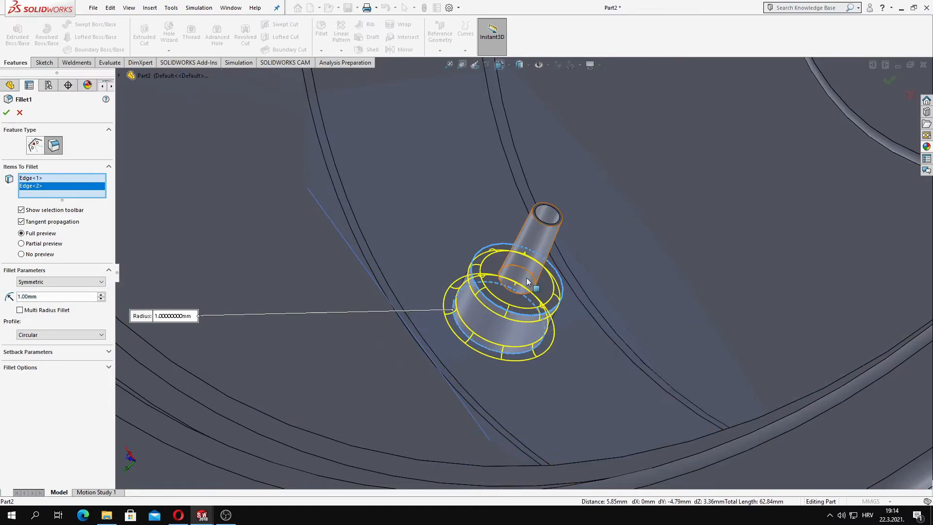
pyautogui.click(7, 113)
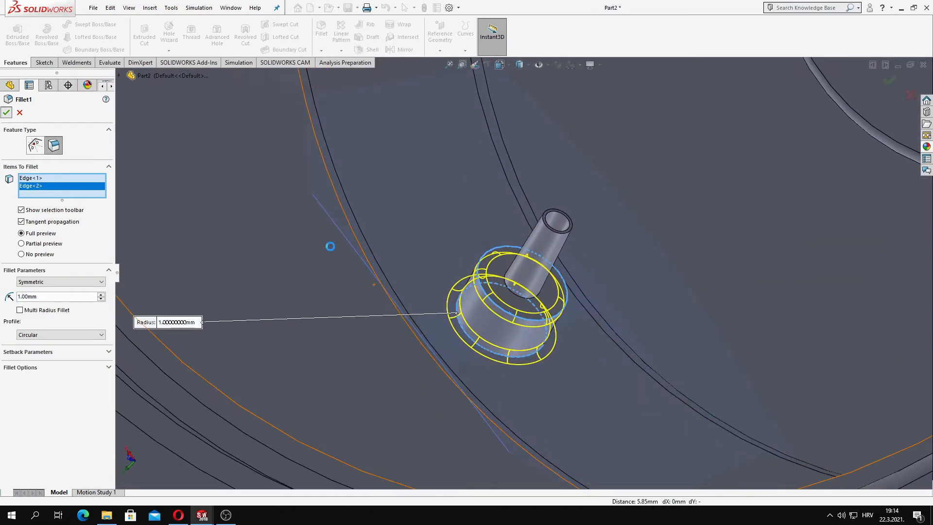
# Step: Try to fillet the edge at the foot of the valve stem with a 0.5 mm radius
pyautogui.scroll(-2, 542, 301)
pyautogui.click(321, 30)
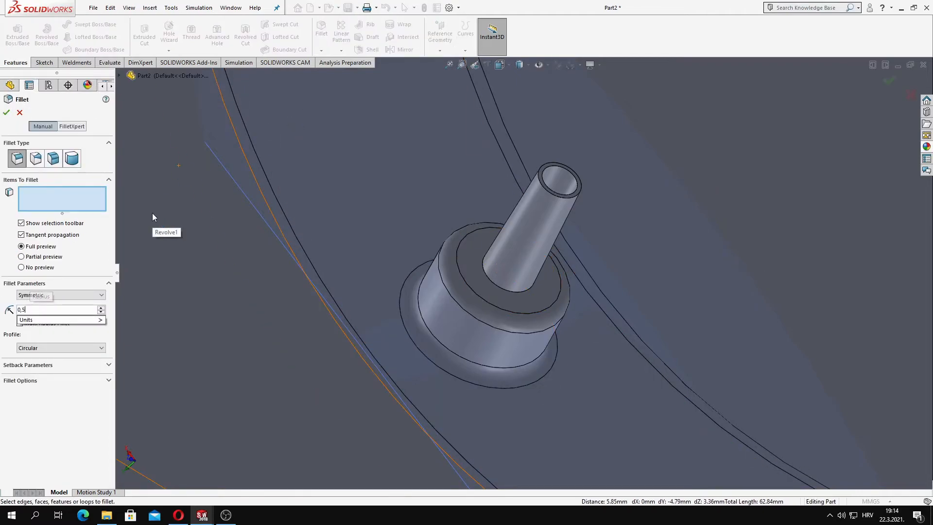
pyautogui.click(491, 280)
pyautogui.moveTo(490, 279); pyautogui.dragTo(416, 248, button='middle')
pyautogui.press('Return')
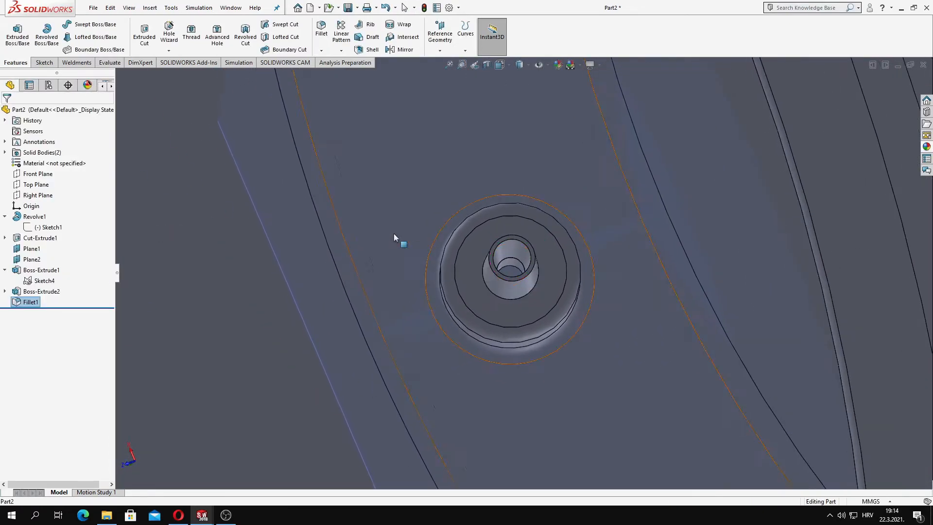
# Step: Fillet the outer edge of the valve stem's tip with a 1 mm radius
pyautogui.click(320, 30)
pyautogui.scroll(-5, 517, 262)
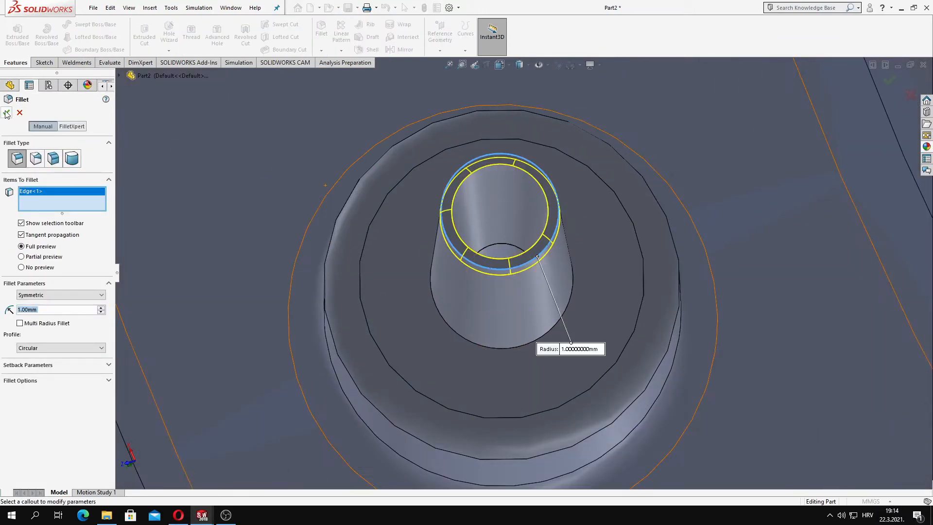
pyautogui.click(7, 113)
pyautogui.moveTo(506, 262); pyautogui.dragTo(540, 248, button='middle')
pyautogui.scroll(-4, 451, 271)
pyautogui.click(475, 287)
pyautogui.scroll(8, 458, 276)
pyautogui.press('Escape')
# Step: Examine the whole rim with its bolt holes and valve stem
pyautogui.scroll(3, 566, 272)
pyautogui.scroll(3, 544, 270)
pyautogui.scroll(4, 540, 249)
pyautogui.scroll(-3, 559, 185)
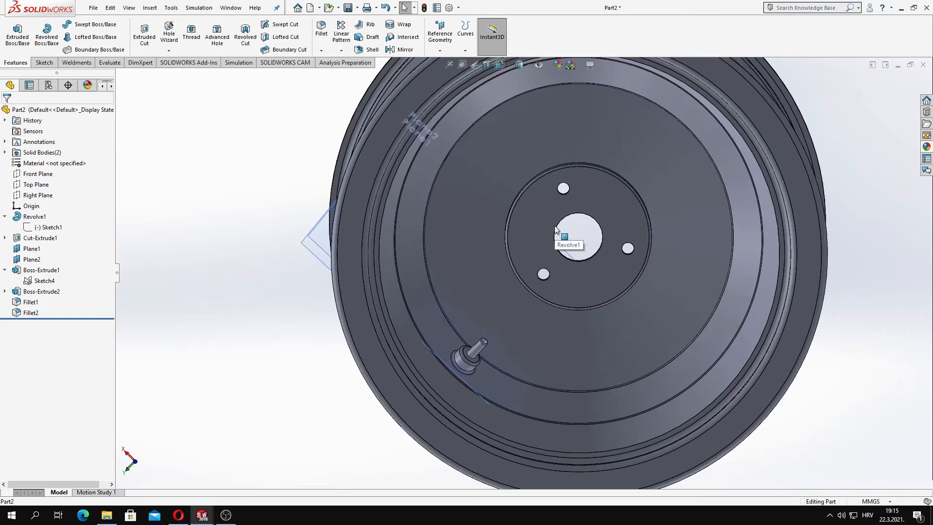
pyautogui.click(153, 249)
pyautogui.scroll(4, 154, 248)
pyautogui.moveTo(160, 248); pyautogui.dragTo(548, 322, button='middle')
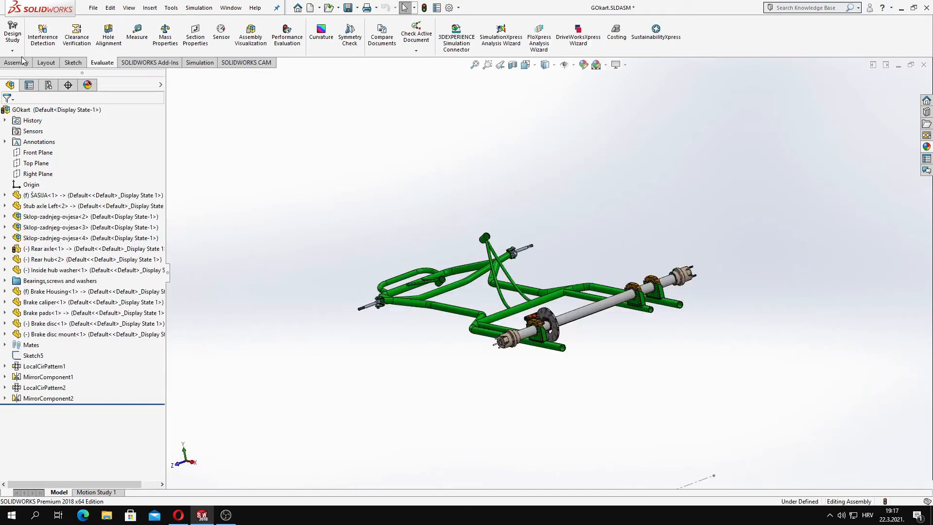
# Step: Insert the rear left rim part into the GOkart assembly and place it near the rear axle's hub
pyautogui.click(54, 33)
pyautogui.click(672, 375)
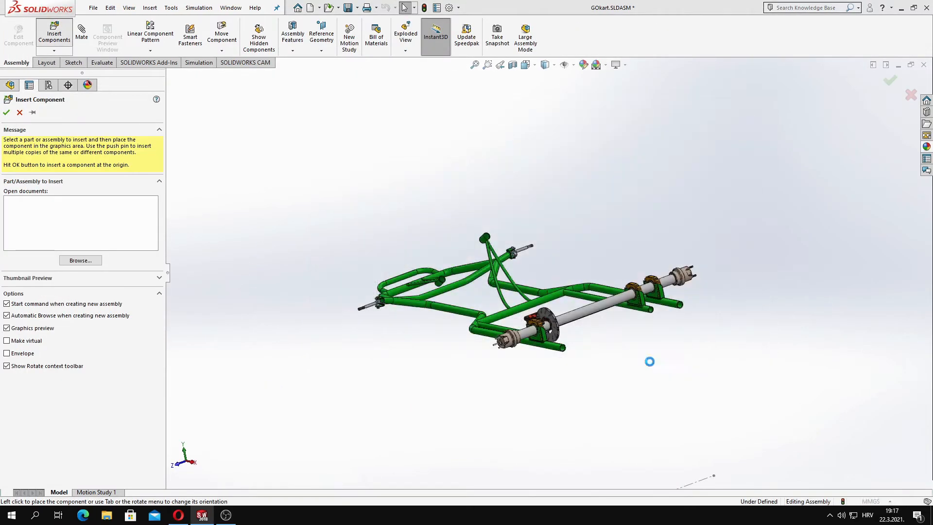
pyautogui.click(471, 356)
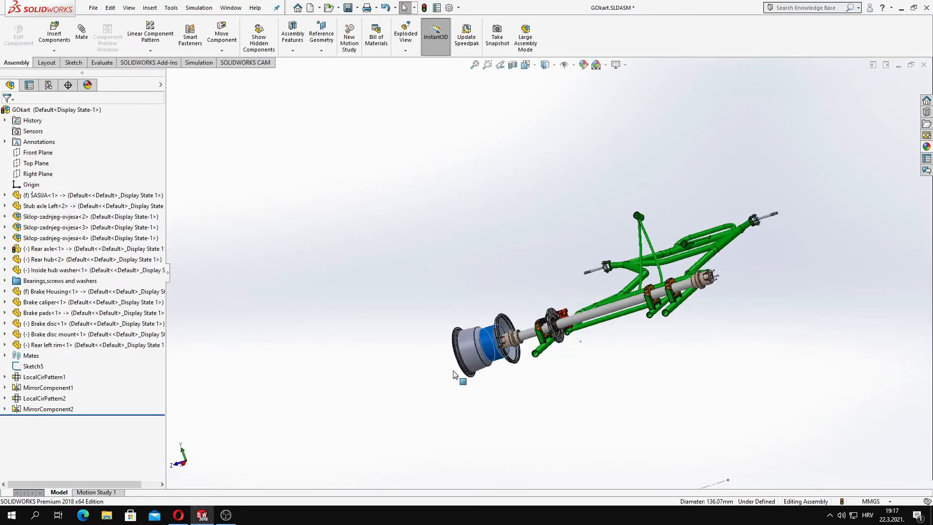
# Step: Mate the rear hub's cylindrical face concentric with the cylindrical recess in the rim's centre
pyautogui.scroll(-8, 454, 374)
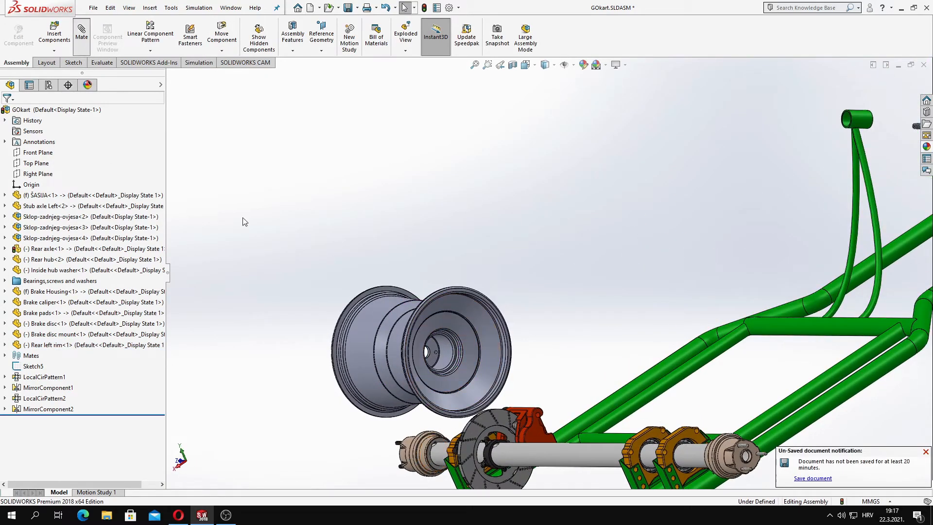
pyautogui.scroll(-5, 563, 454)
pyautogui.click(437, 394)
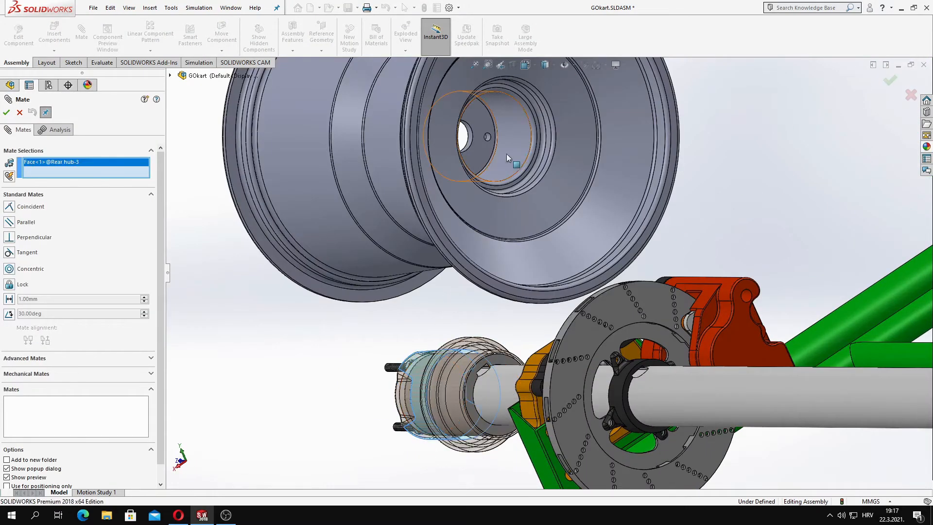
pyautogui.click(520, 132)
pyautogui.click(694, 247)
# Step: Slide the rim outward along the axle and mate its inner mounting face with the rear hub's face
pyautogui.scroll(-4, 424, 374)
pyautogui.moveTo(421, 372); pyautogui.dragTo(482, 351, button='middle')
pyautogui.moveTo(296, 356); pyautogui.dragTo(227, 360)
pyautogui.scroll(4, 371, 363)
pyautogui.moveTo(371, 362); pyautogui.dragTo(272, 367, button='middle')
pyautogui.click(439, 321)
pyautogui.moveTo(439, 321); pyautogui.dragTo(529, 300, button='middle')
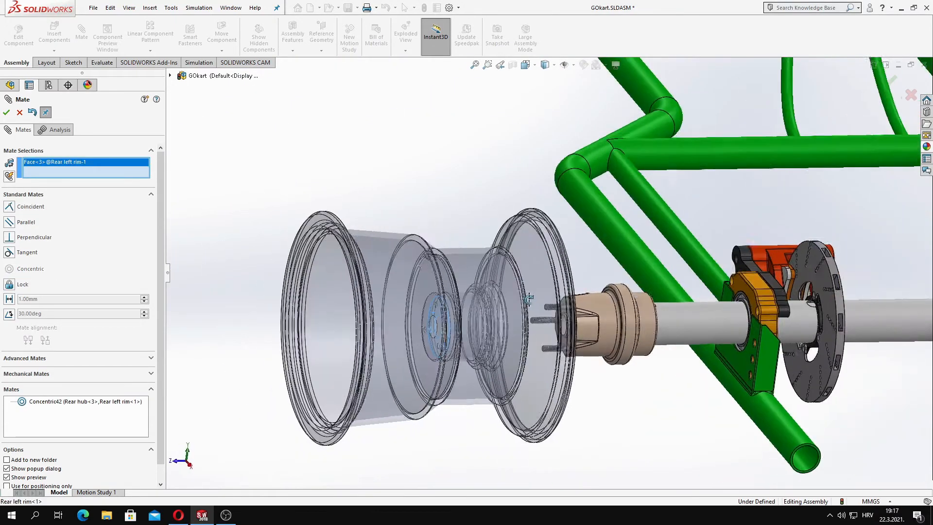
pyautogui.scroll(-5, 566, 311)
pyautogui.click(462, 213)
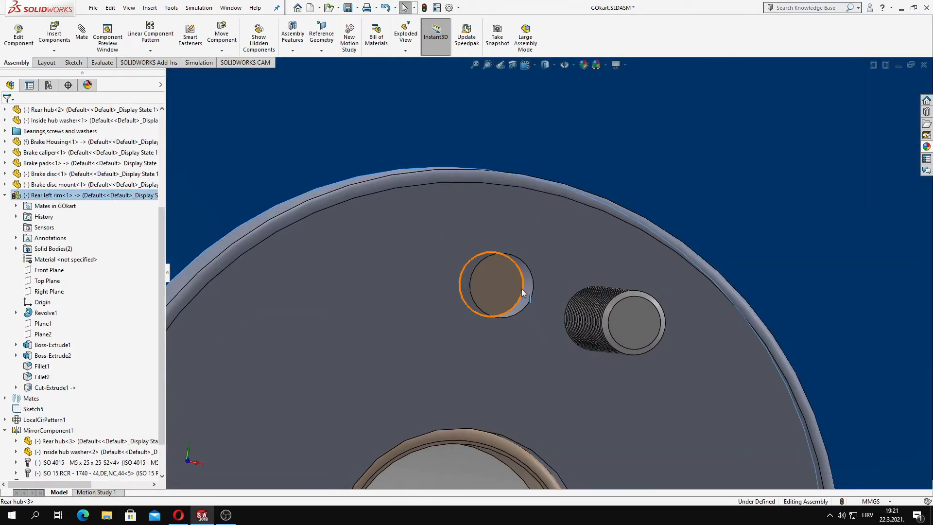
# Step: Mate the M5 hub screw's cylindrical face concentric with the neighbouring bolt hole in the rim
pyautogui.press('Escape')
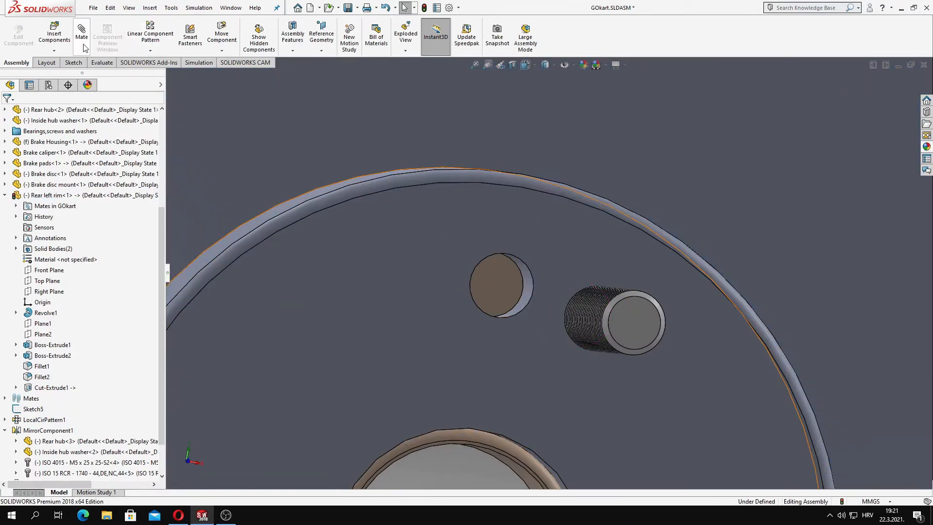
pyautogui.click(82, 38)
pyautogui.scroll(-4, 582, 309)
pyautogui.moveTo(582, 309); pyautogui.dragTo(601, 311, button='middle')
pyautogui.scroll(-5, 602, 268)
pyautogui.click(602, 268)
pyautogui.scroll(6, 601, 268)
pyautogui.click(337, 216)
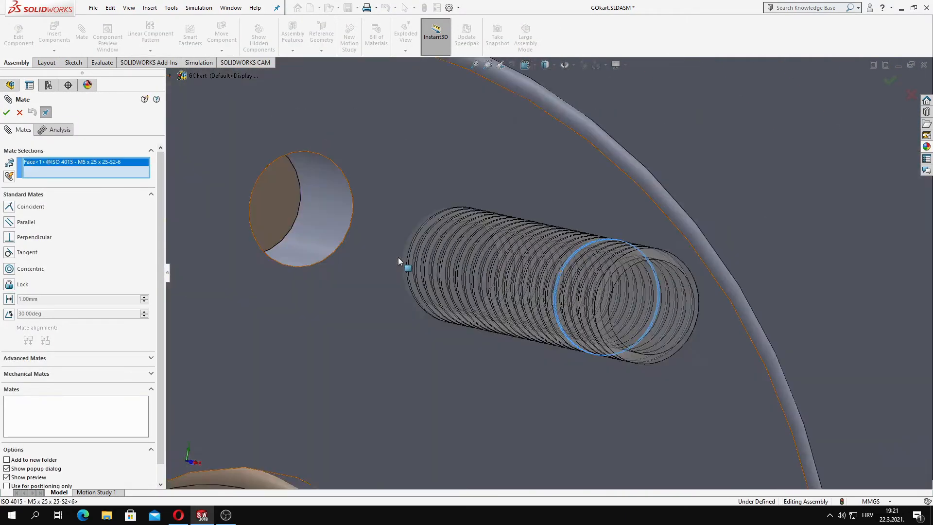
pyautogui.click(619, 189)
# Step: Examine how the rim's bolt holes line up with the screws on the rear hub
pyautogui.scroll(6, 542, 287)
pyautogui.scroll(-4, 529, 317)
pyautogui.moveTo(528, 319)
pyautogui.mouseDown(button='middle')
pyautogui.moveTo(546, 281)
pyautogui.moveTo(516, 327)
pyautogui.mouseUp(button='middle')
pyautogui.scroll(-3, 515, 330)
pyautogui.scroll(-2, 443, 313)
pyautogui.scroll(8, 450, 329)
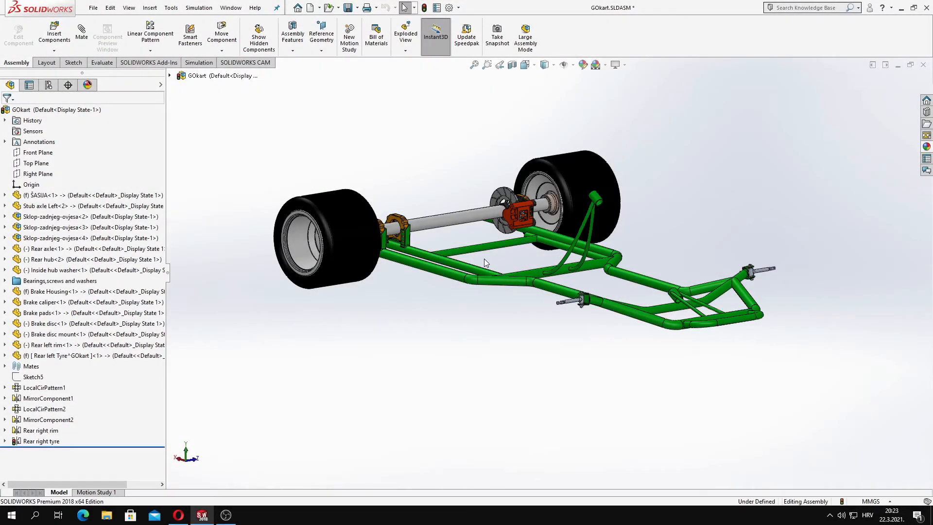
# Step: Examine the rear rims and tyres on the go-kart chassis from several angles
pyautogui.scroll(-2, 483, 259)
pyautogui.moveTo(426, 263); pyautogui.dragTo(401, 245, button='middle')
pyautogui.moveTo(249, 168); pyautogui.dragTo(356, 215, button='middle')
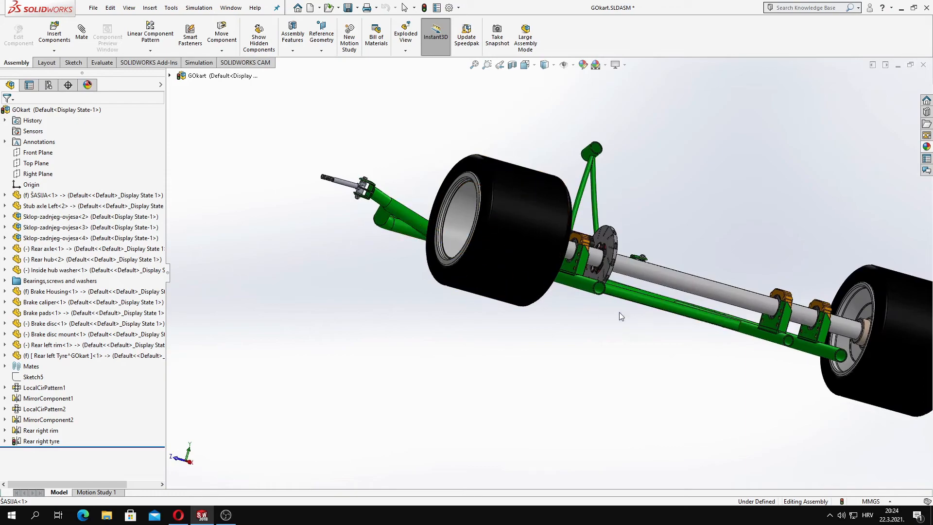
pyautogui.scroll(5, 713, 343)
pyautogui.scroll(-4, 756, 332)
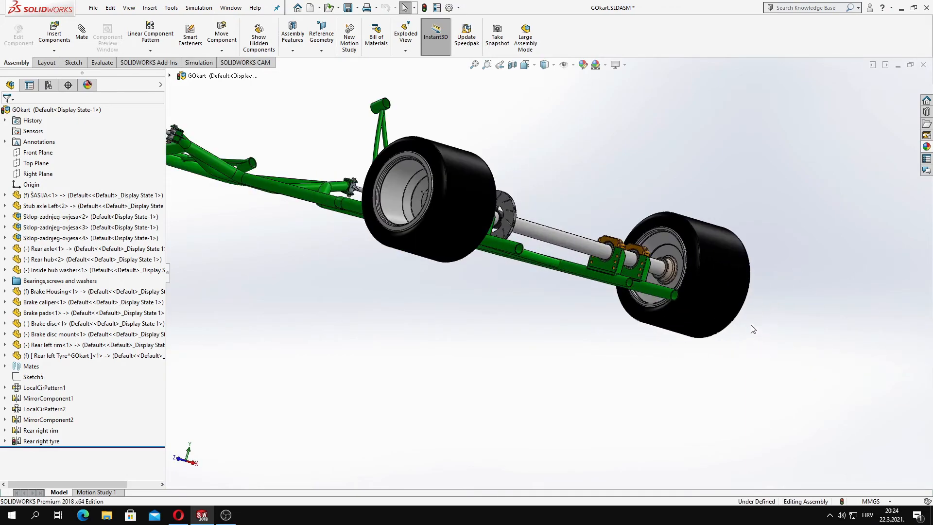
pyautogui.moveTo(607, 249); pyautogui.dragTo(559, 261, button='middle')
# Step: View the go-kart assembly in the standard Right and Front orientations
pyautogui.press('space')
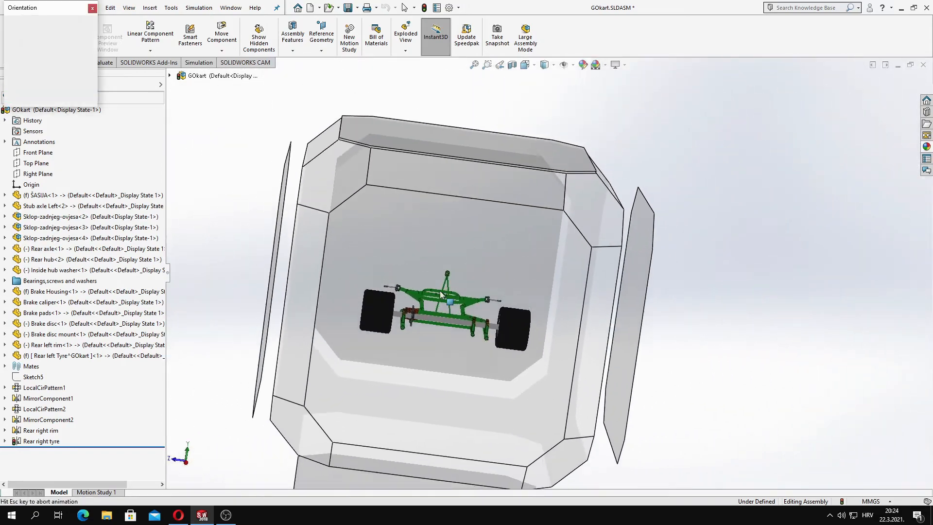
pyautogui.click(429, 279)
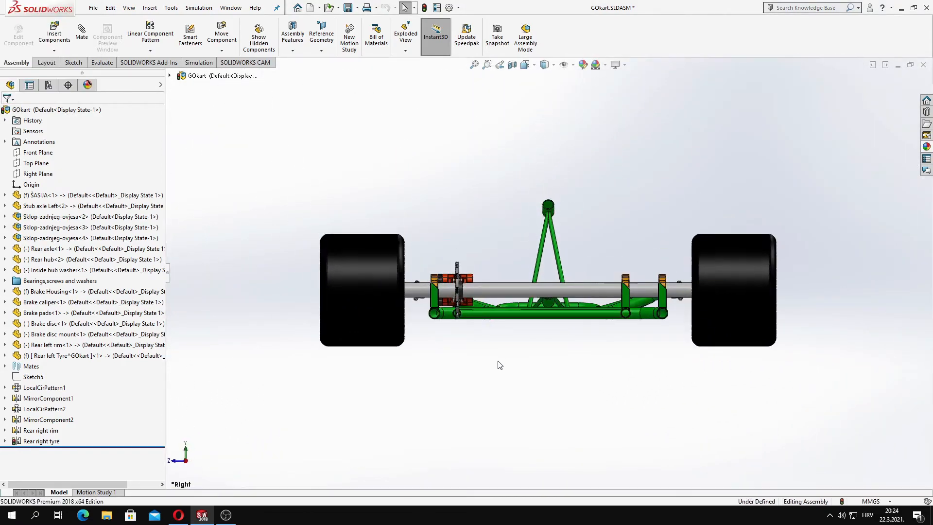
pyautogui.press('space')
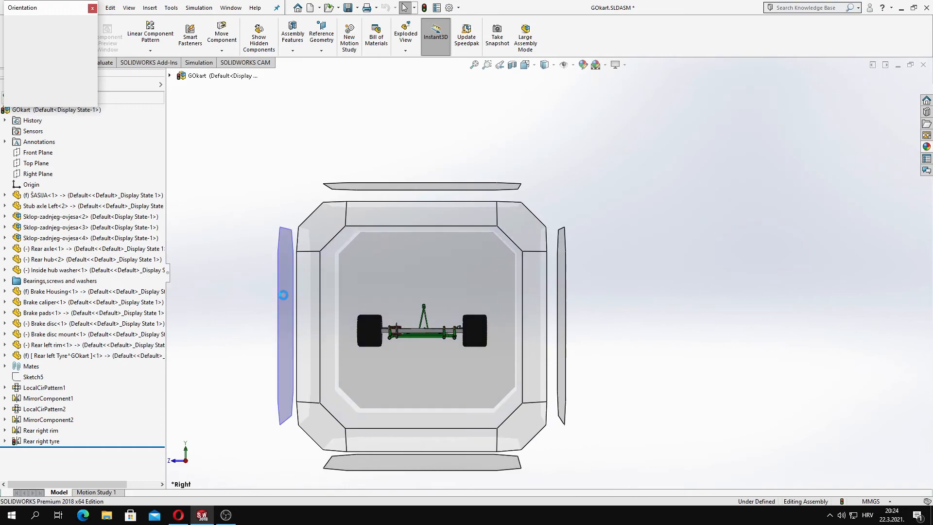
pyautogui.click(287, 296)
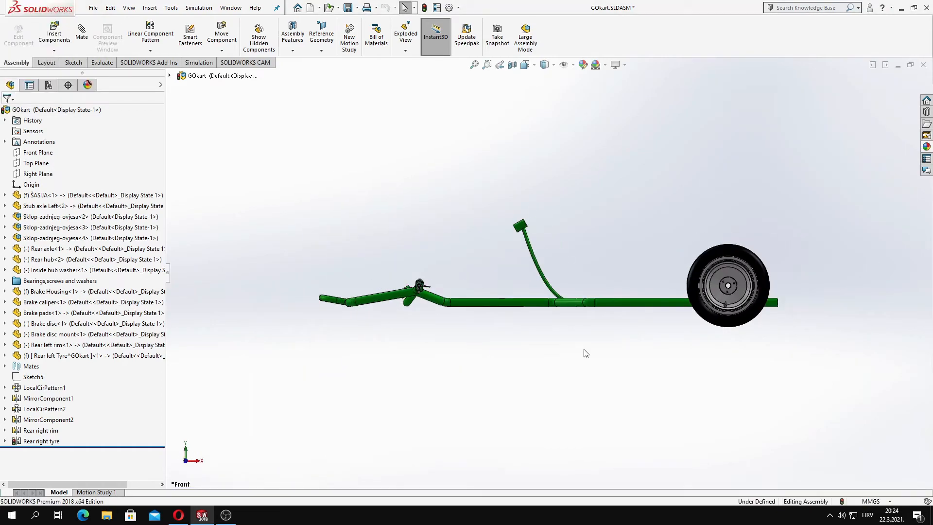
pyautogui.press('space')
pyautogui.press('Escape')
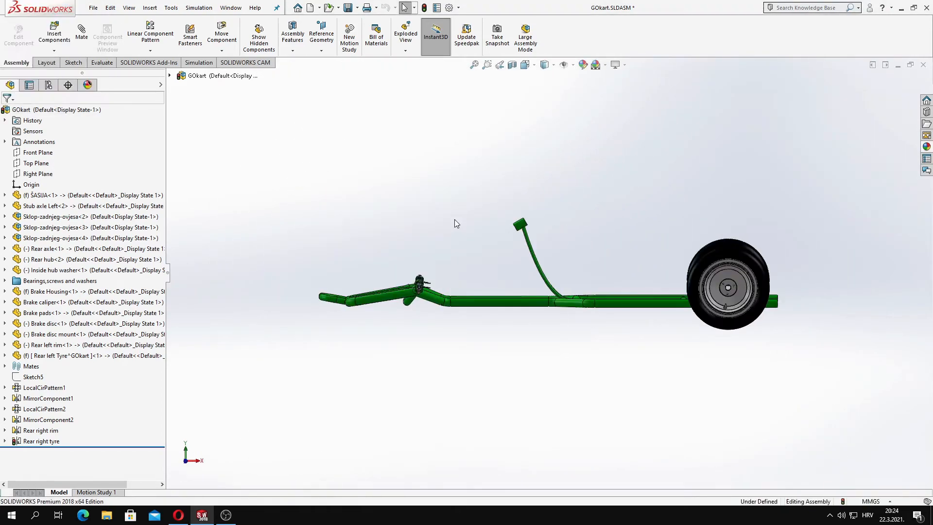
# Step: View the go-kart assembly obliquely, with the front stub axles and both rear wheels in sight
pyautogui.moveTo(455, 222); pyautogui.dragTo(564, 379, button='middle')
pyautogui.moveTo(606, 410); pyautogui.dragTo(698, 365, button='middle')
pyautogui.press('space')
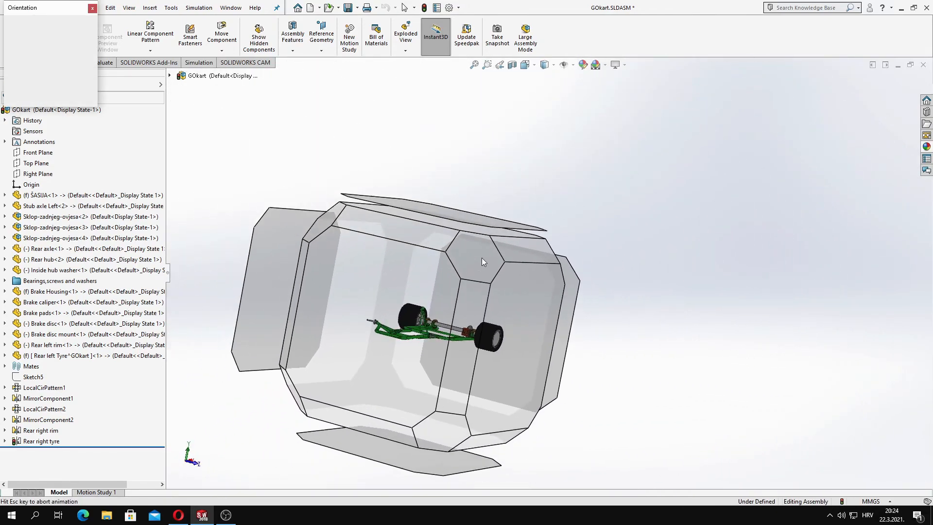
pyautogui.click(479, 260)
pyautogui.moveTo(592, 331); pyautogui.dragTo(597, 277, button='middle')
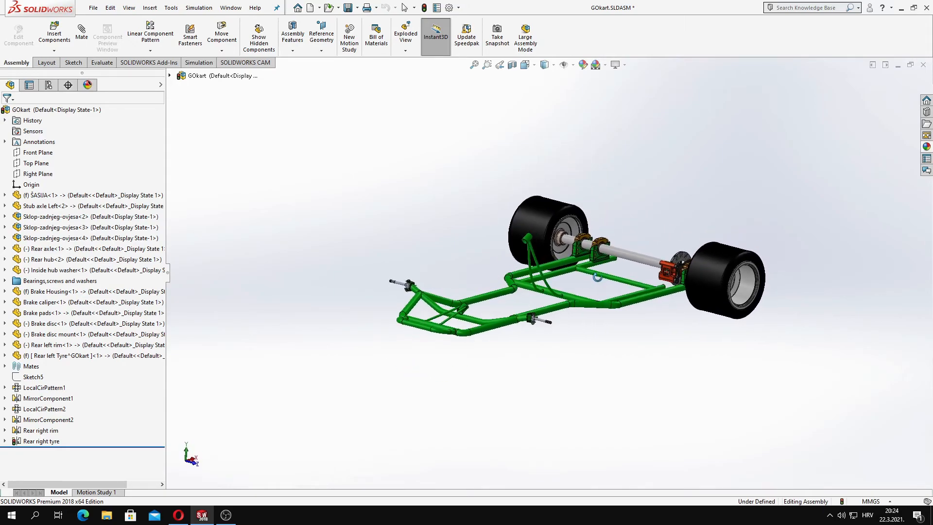